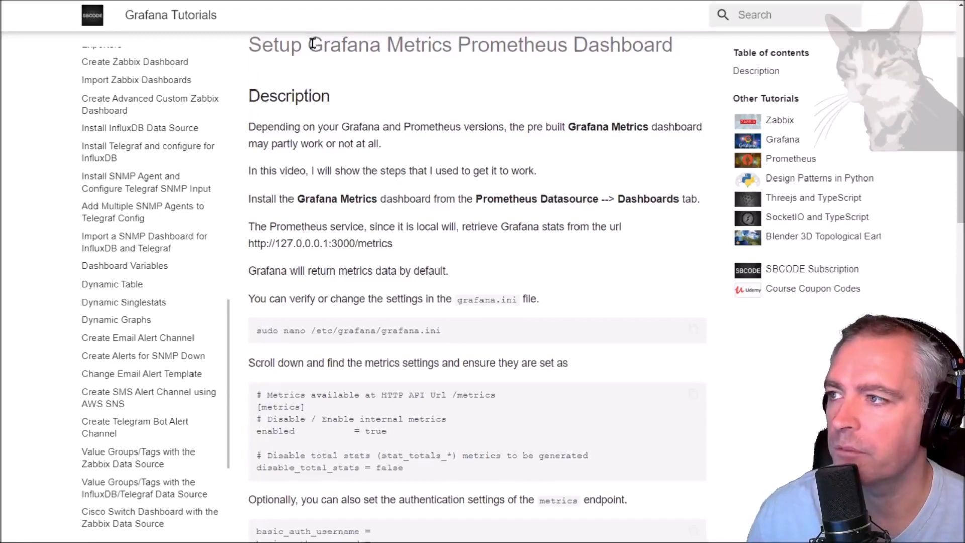
Highlight the Grafana Metrics and Prometheus Datasource references in the SBCODE tutorial text
{"action": "left_click_drag", "start_coordinate": [308, 45], "coordinate": [449, 46]}
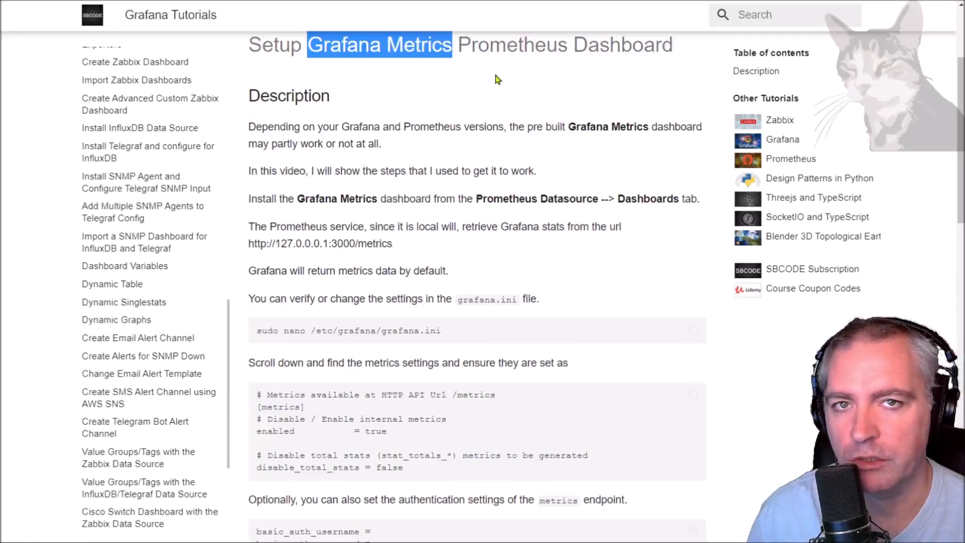
{"action": "left_click_drag", "start_coordinate": [476, 199], "coordinate": [598, 199]}
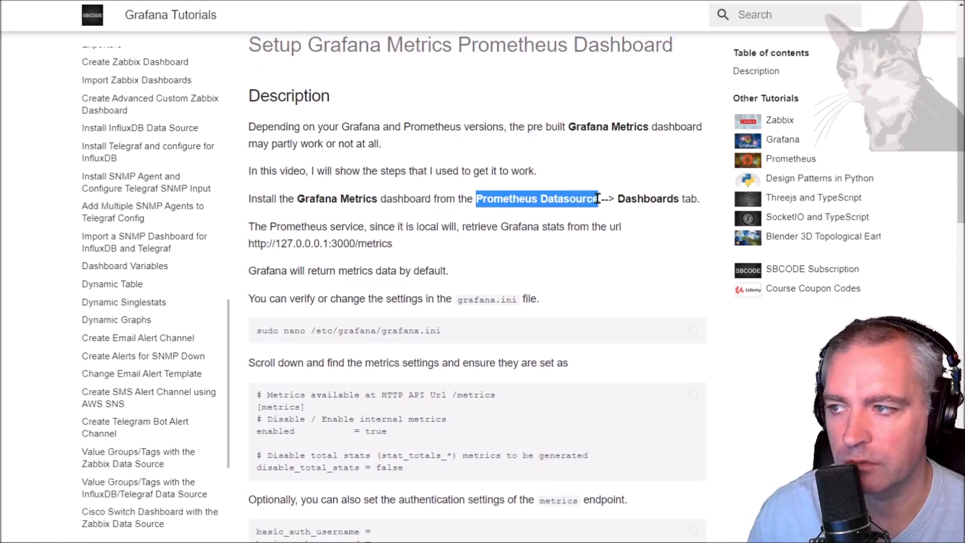
{"action": "left_click", "coordinate": [579, 199]}
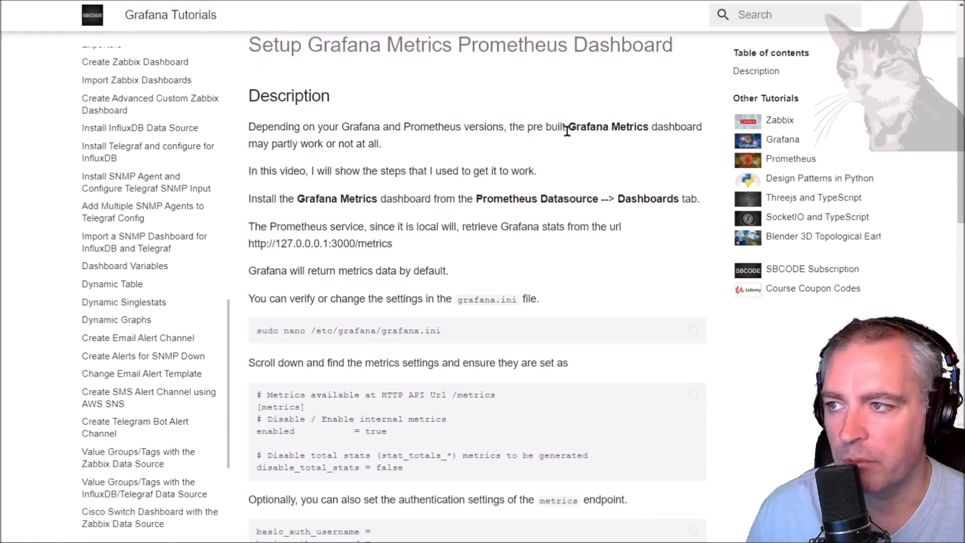
{"action": "left_click_drag", "start_coordinate": [568, 129], "coordinate": [649, 129]}
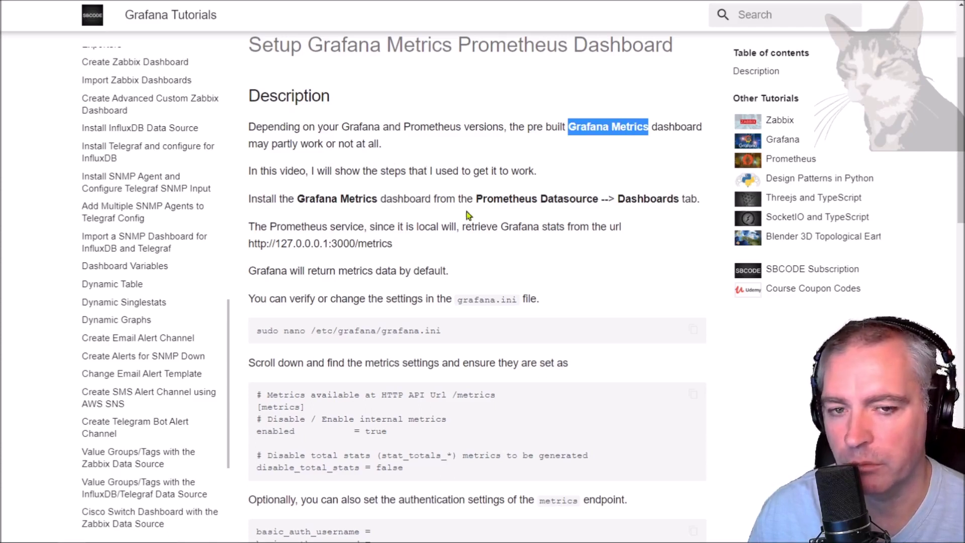
{"action": "left_click", "coordinate": [485, 197]}
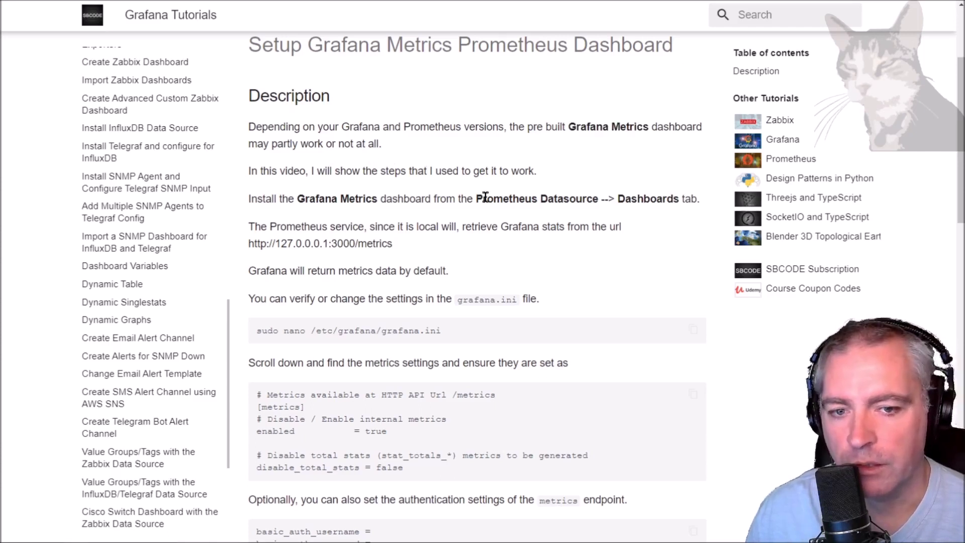
Import the Grafana metrics dashboard bundled with the Prometheus data source
{"action": "key", "text": "alt+Tab"}
{"action": "mouse_move", "coordinate": [19, 223]}
{"action": "left_click", "coordinate": [73, 250]}
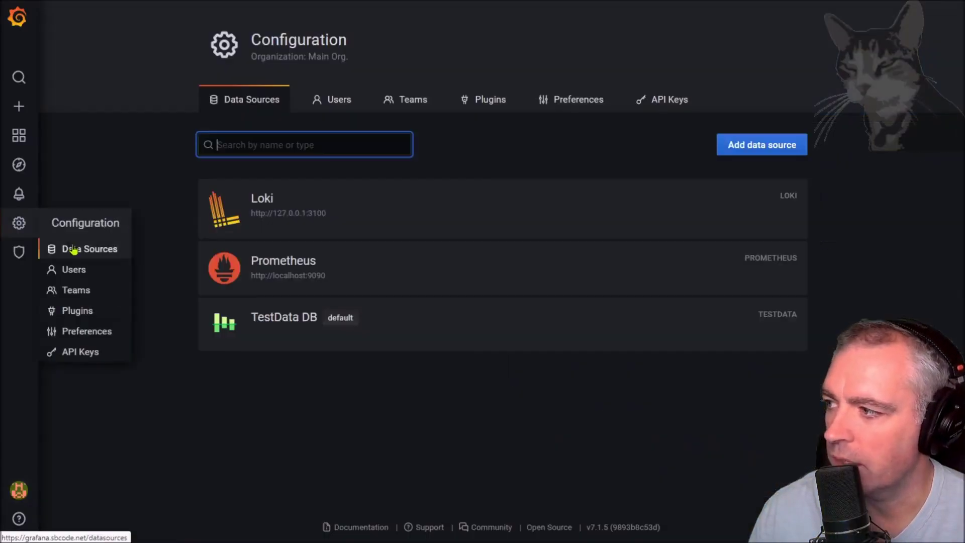
{"action": "left_click", "coordinate": [300, 265]}
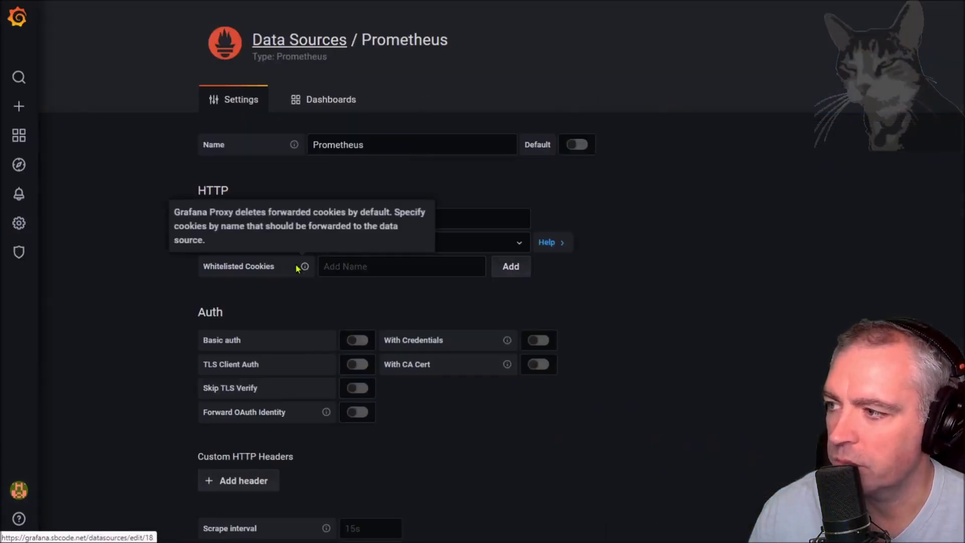
{"action": "left_click", "coordinate": [330, 104]}
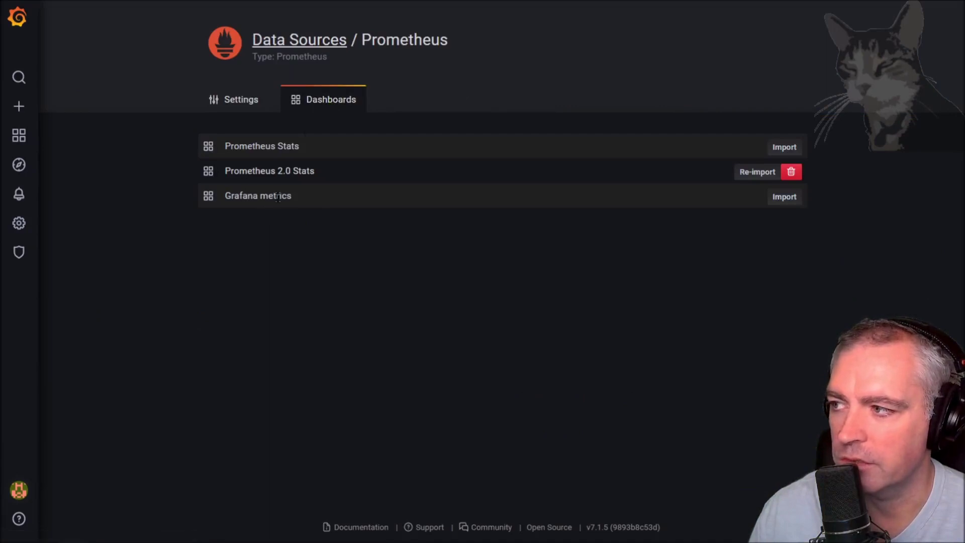
{"action": "left_click", "coordinate": [784, 199]}
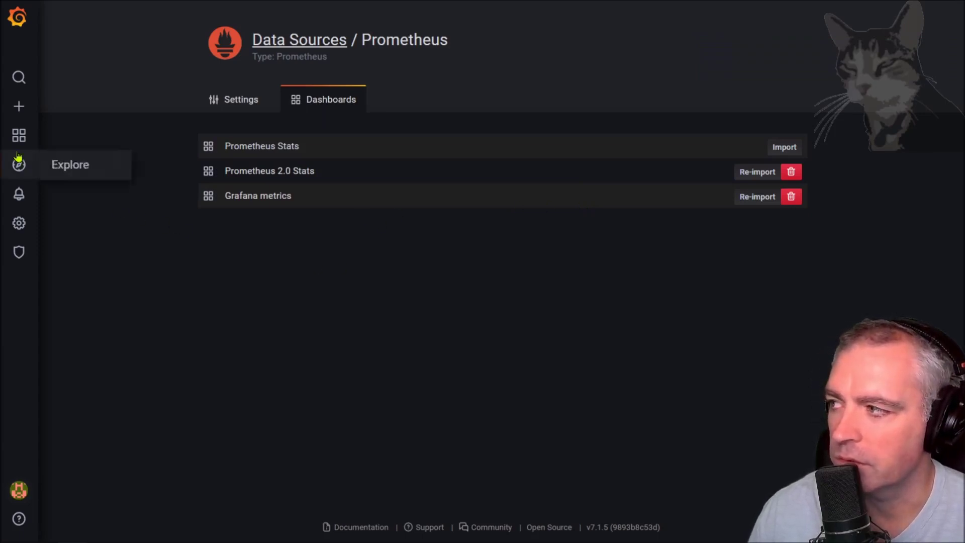
Open the Grafana metrics dashboard from the saved dashboards list and scroll its panels
{"action": "mouse_move", "coordinate": [19, 138]}
{"action": "left_click", "coordinate": [81, 194]}
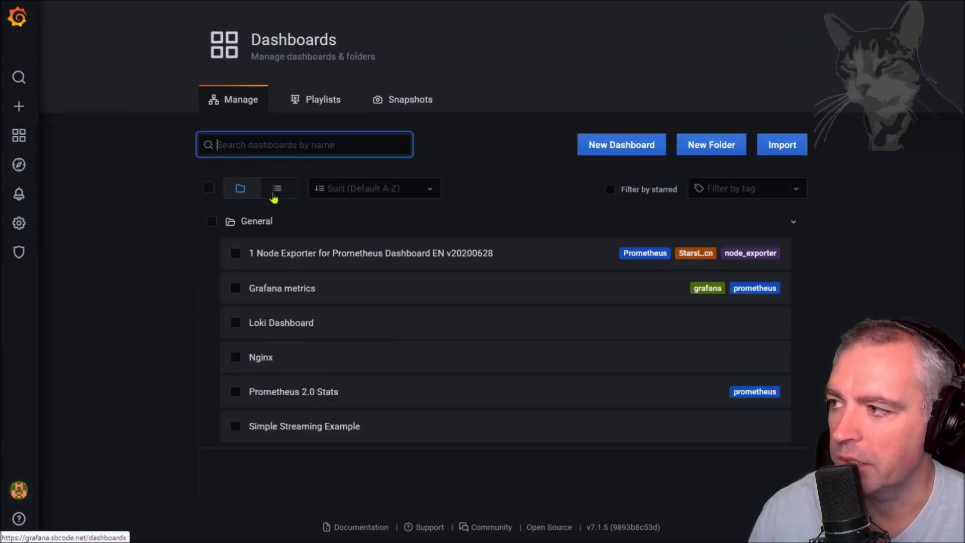
{"action": "left_click", "coordinate": [275, 289]}
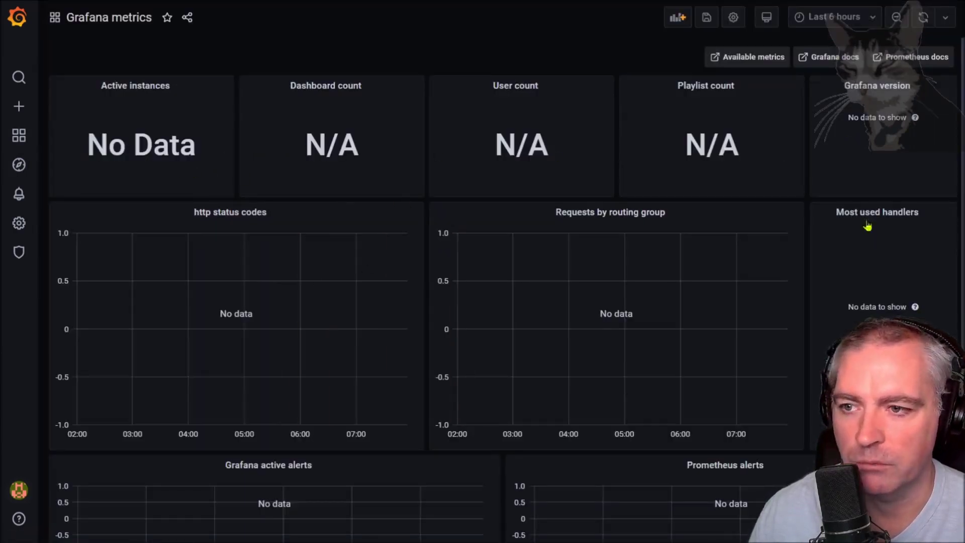
{"action": "scroll", "coordinate": [869, 227], "scroll_direction": "down", "scroll_amount": 5}
{"action": "scroll", "coordinate": [303, 264], "scroll_direction": "up", "scroll_amount": 5}
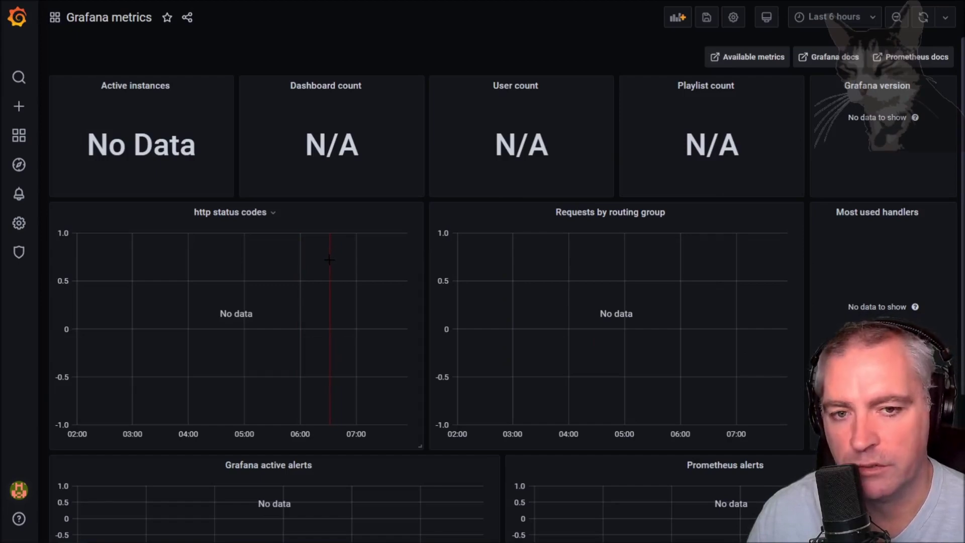
{"action": "key", "text": "ctrl+Tab"}
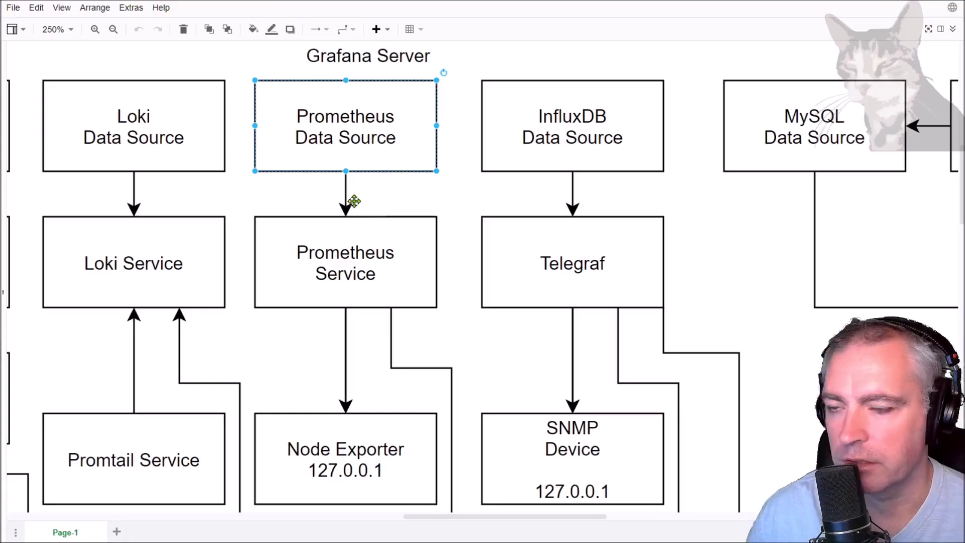
{"action": "left_click", "coordinate": [348, 261]}
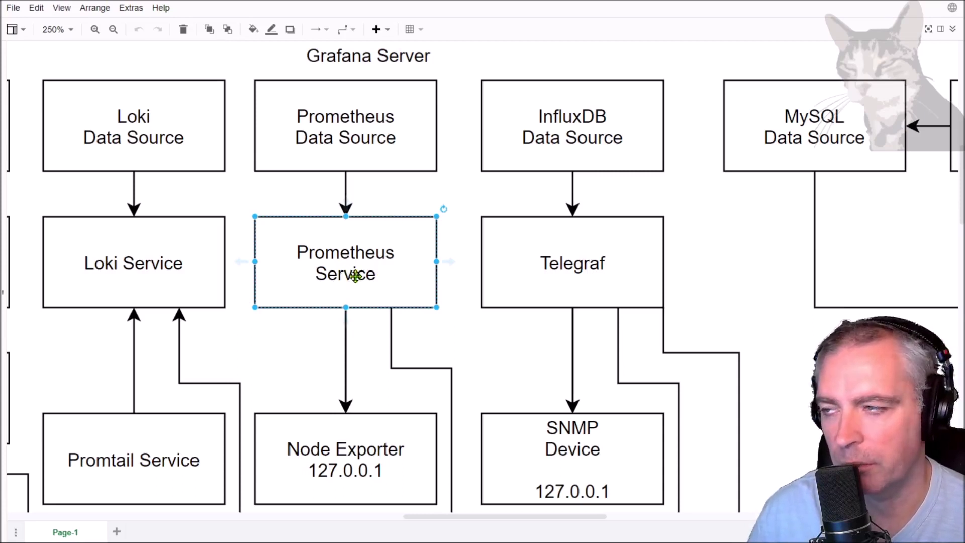
Open the raw Available metrics page and mark the /metrics part of its URL
{"action": "key", "text": "alt+Tab"}
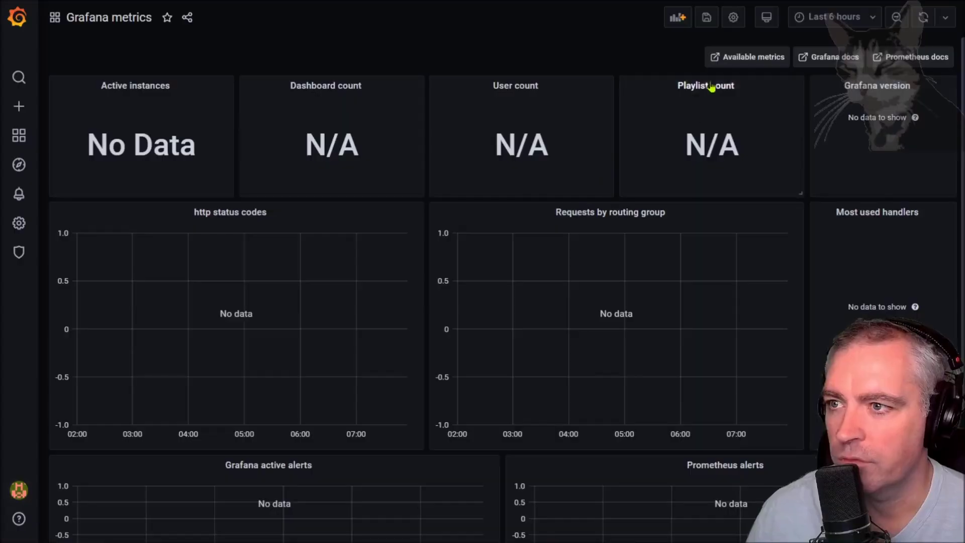
{"action": "left_click", "coordinate": [754, 56]}
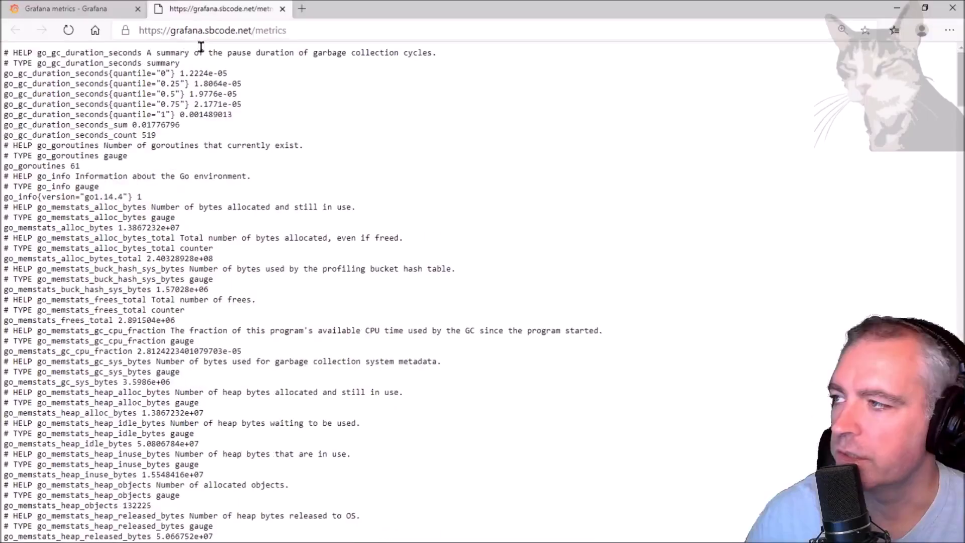
{"action": "left_click", "coordinate": [246, 31]}
{"action": "left_click_drag", "start_coordinate": [288, 30], "coordinate": [248, 30]}
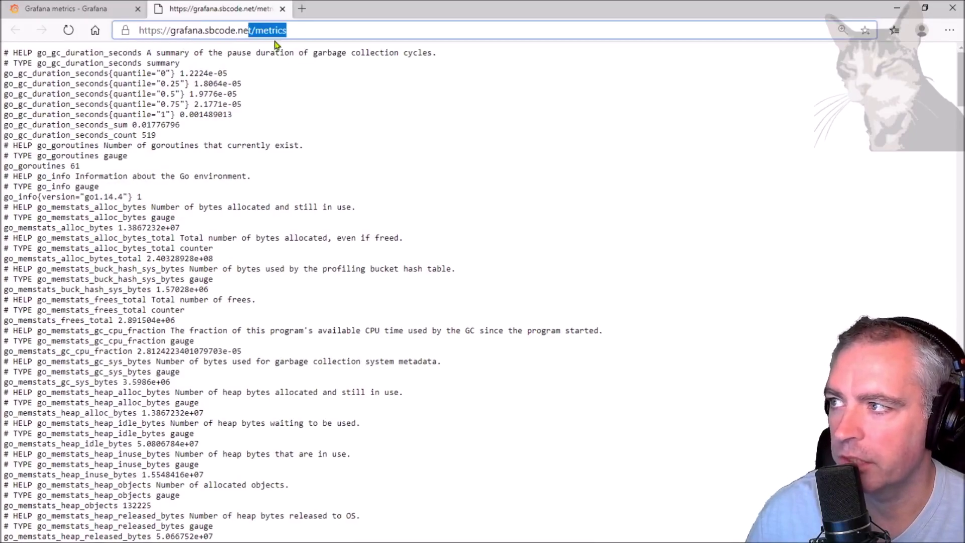
{"action": "left_click", "coordinate": [153, 76]}
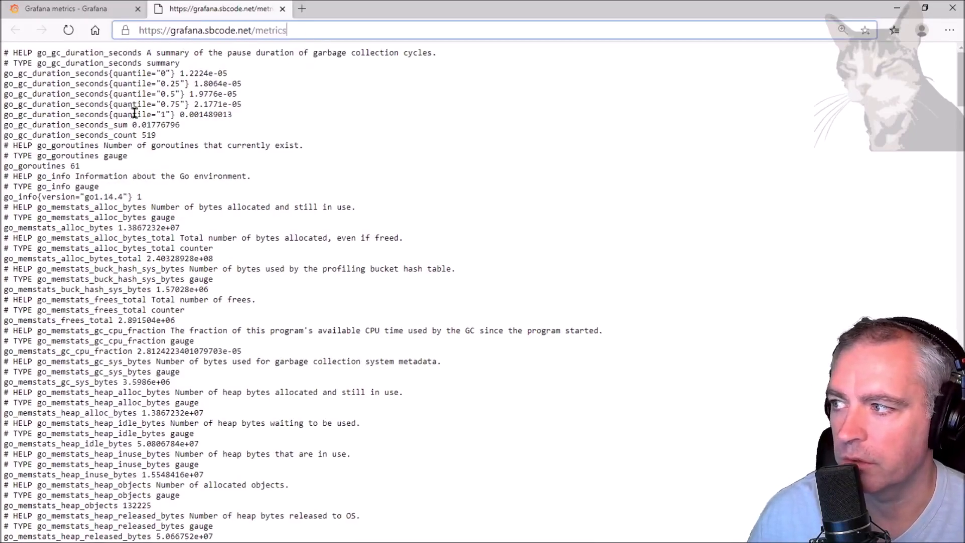
Scroll through the raw metrics output and reselect its URL before returning to the tutorial
{"action": "scroll", "coordinate": [171, 144], "scroll_direction": "down", "scroll_amount": 6}
{"action": "scroll", "coordinate": [171, 144], "scroll_direction": "down", "scroll_amount": 8}
{"action": "scroll", "coordinate": [201, 171], "scroll_direction": "up", "scroll_amount": 14}
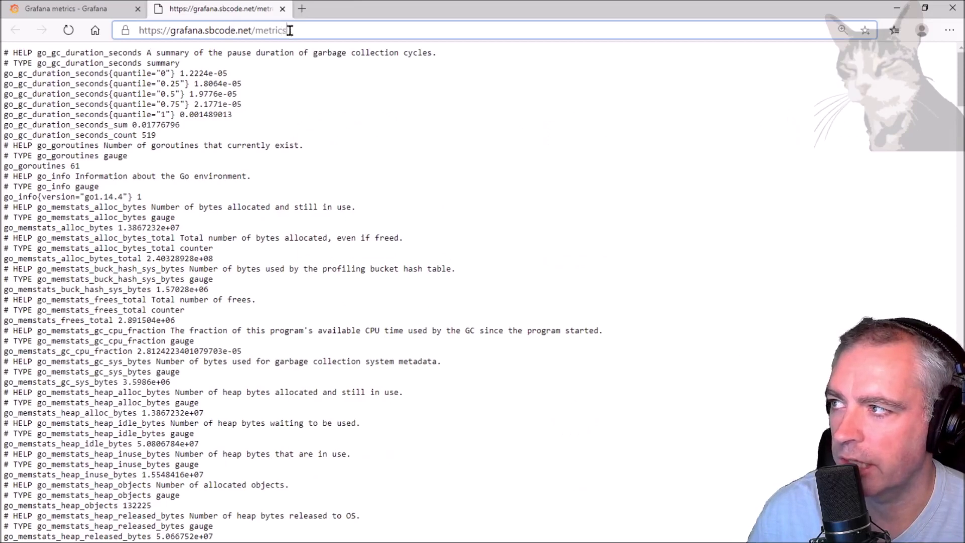
{"action": "left_click_drag", "start_coordinate": [288, 31], "coordinate": [136, 31]}
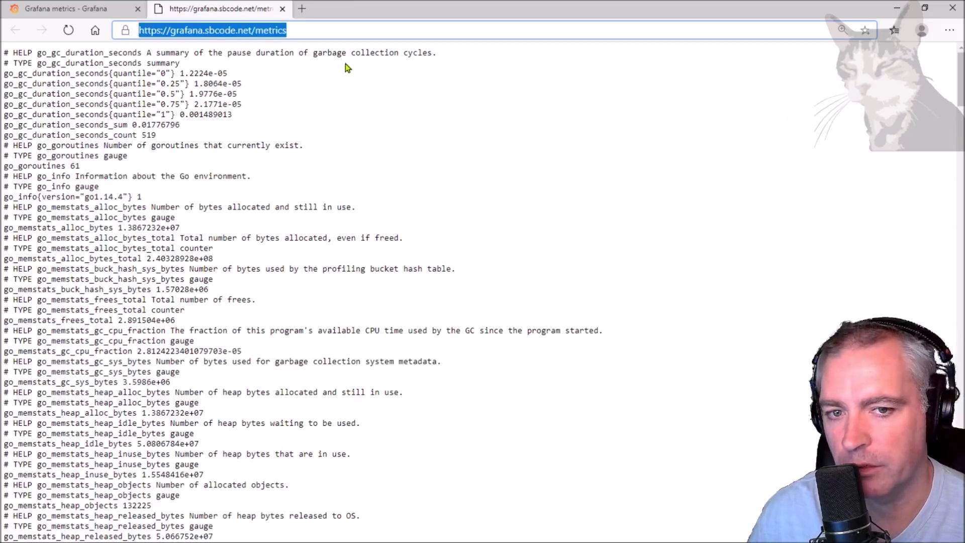
{"action": "key", "text": "alt+Tab"}
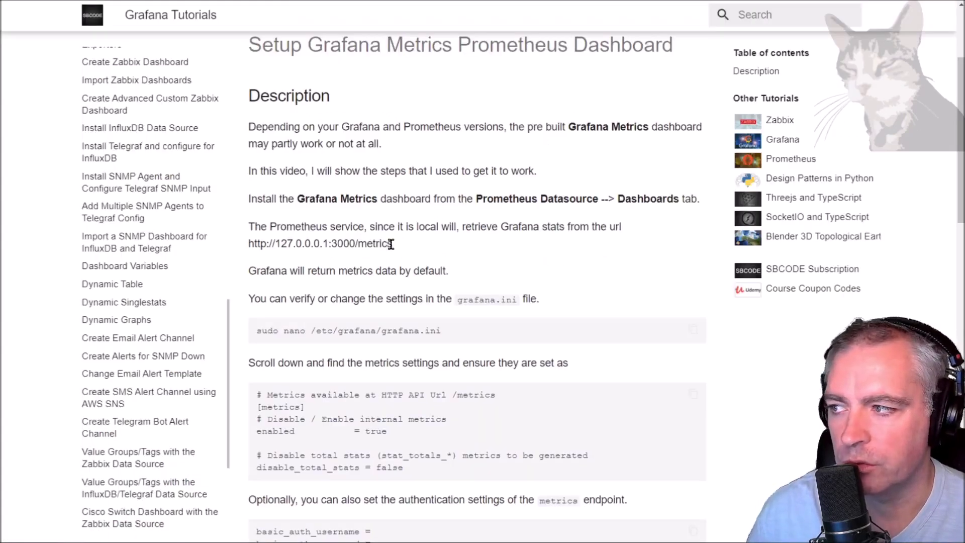
{"action": "left_click_drag", "start_coordinate": [391, 245], "coordinate": [248, 247]}
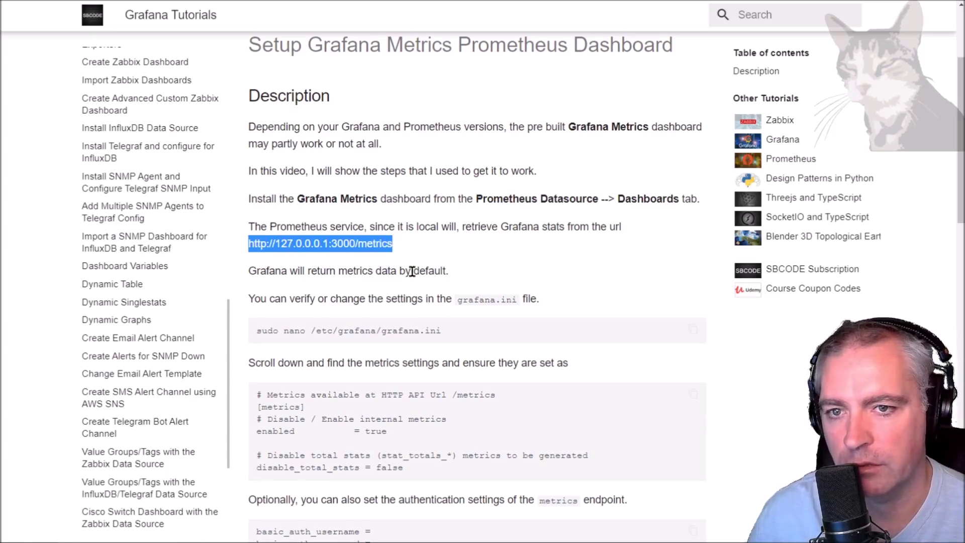
{"action": "left_click", "coordinate": [386, 257]}
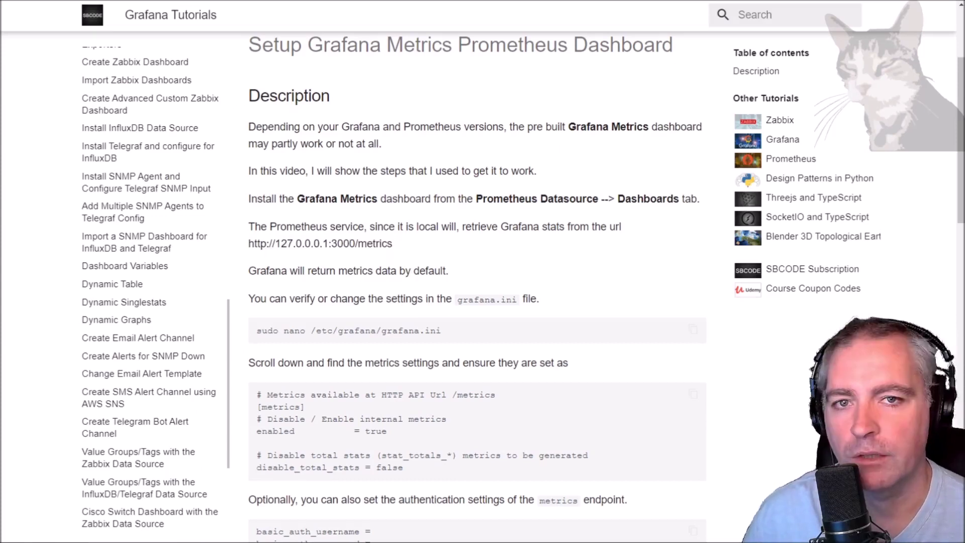
Maximize the SSH terminal and run curl "127.0.0.1:3000/metrics" to fetch local metrics
{"action": "key", "text": "alt+Tab"}
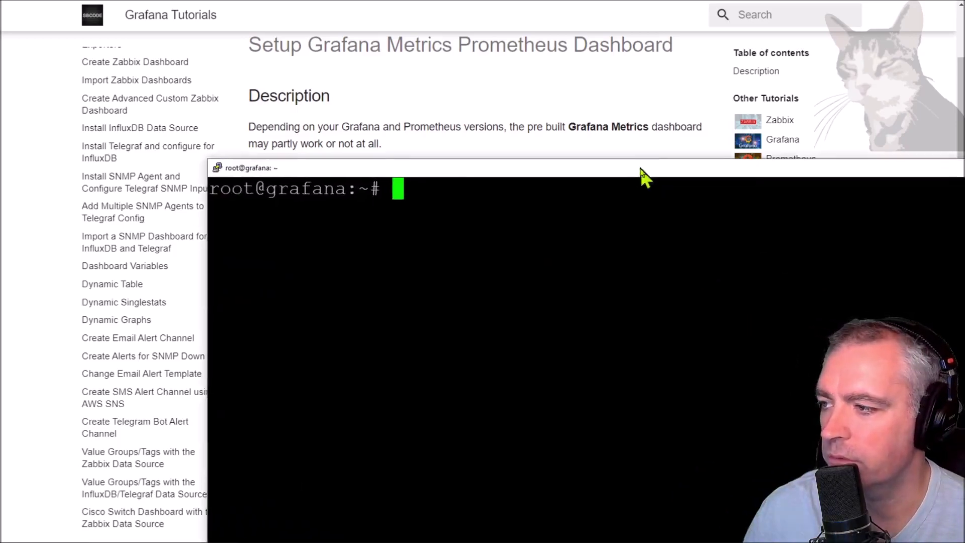
{"action": "double_click", "coordinate": [624, 168]}
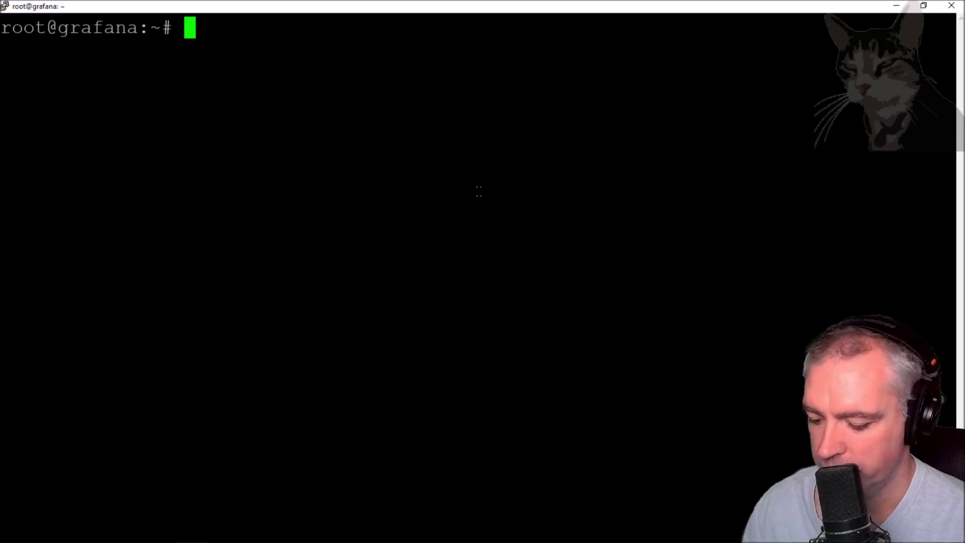
{"action": "type", "text": "curl \"127.0.0."}
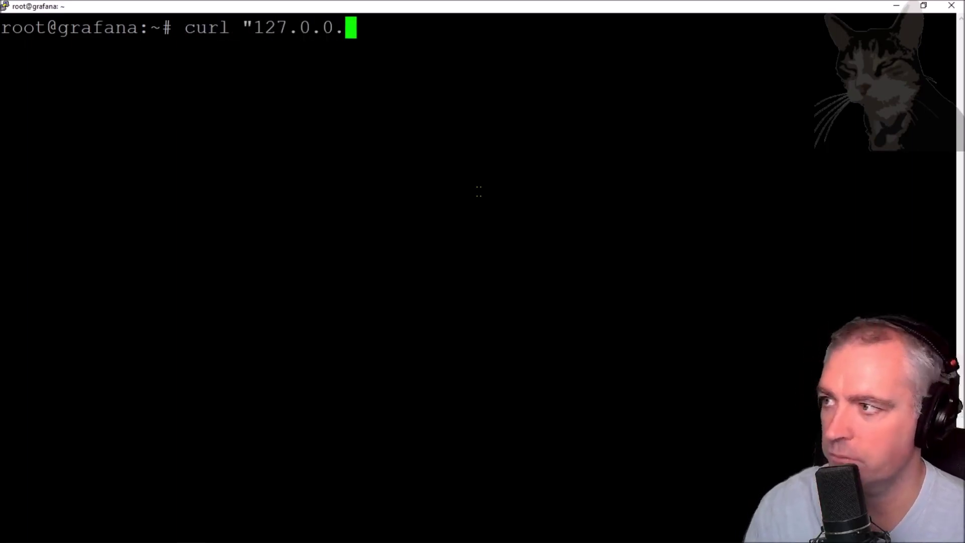
{"action": "type", "text": "1:3000/metrics\""}
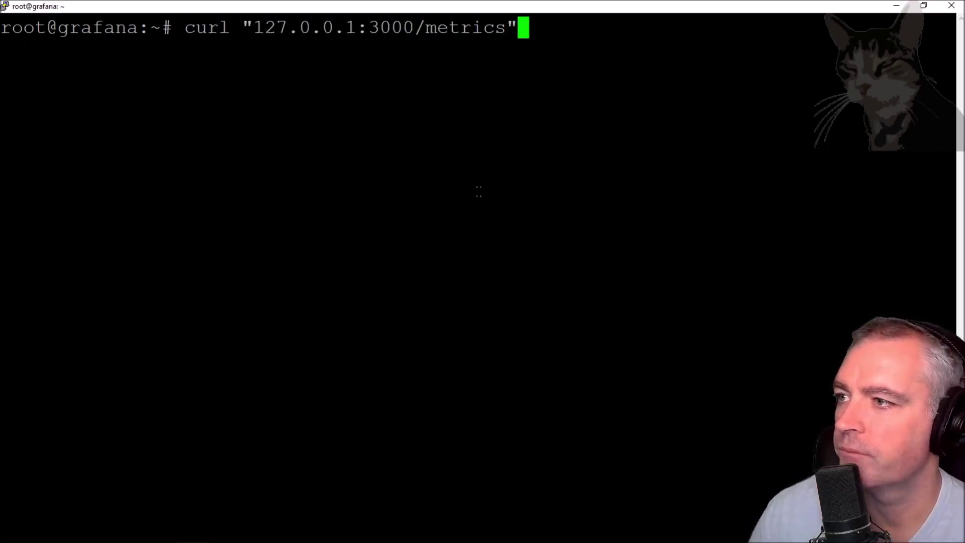
{"action": "key", "text": "Return"}
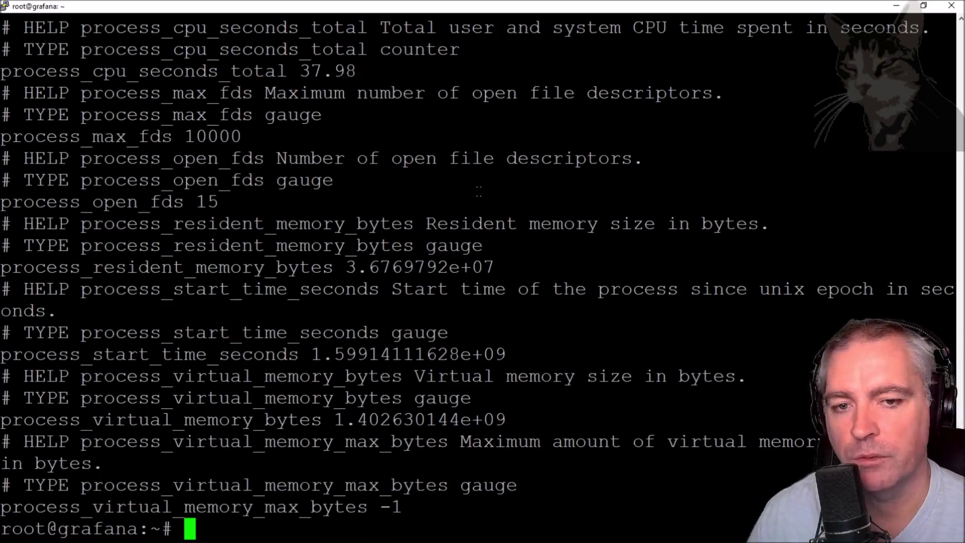
Recall the curl command, step back through its URL, then clear it from the prompt
{"action": "key", "text": "Up"}
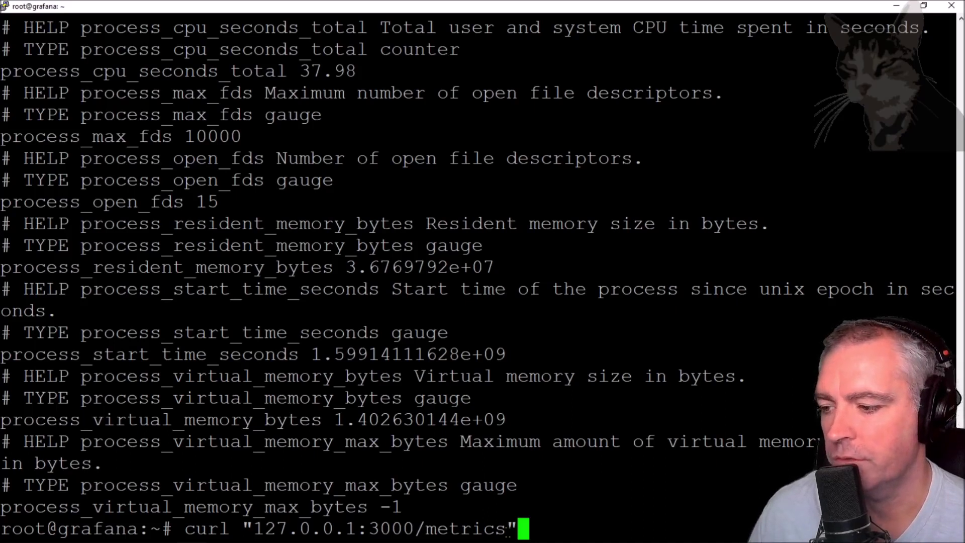
{"action": "key", "text": "Left"}
{"action": "key", "text": "Left"}
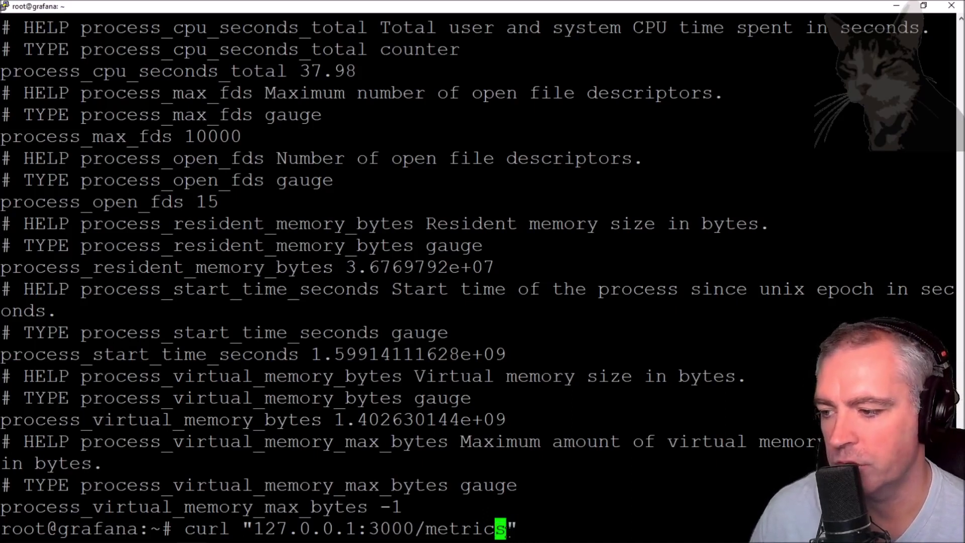
{"action": "key", "text": "Left"}
{"action": "key", "text": "Left"}
{"action": "key", "text": "Left"}
{"action": "key", "text": "Left"}
{"action": "key", "text": "Left"}
{"action": "key", "text": "Left"}
{"action": "key", "text": "Left"}
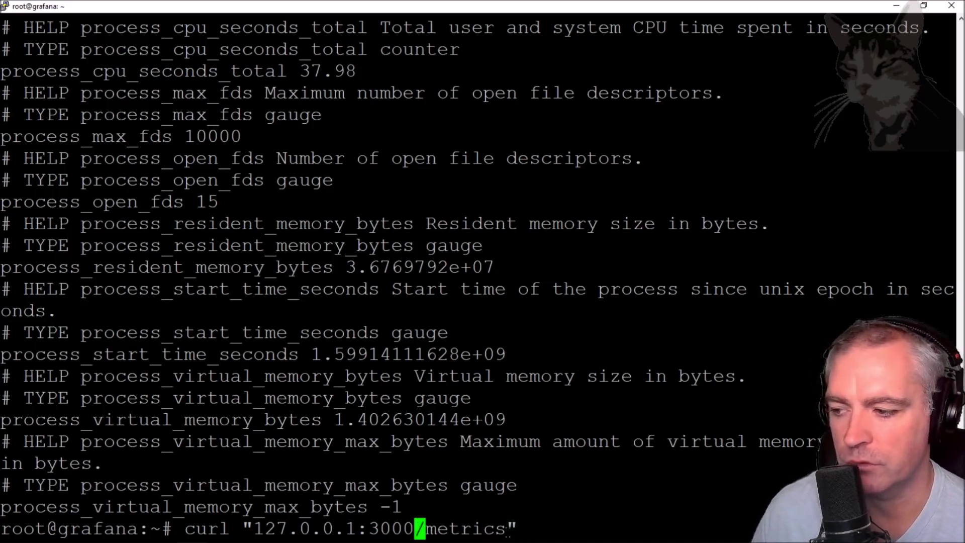
{"action": "key", "text": "End"}
{"action": "key", "text": "BackSpace"}
{"action": "key", "text": "BackSpace"}
{"action": "key", "text": "BackSpace"}
{"action": "key", "text": "BackSpace"}
{"action": "key", "text": "BackSpace"}
{"action": "key", "text": "BackSpace"}
{"action": "key", "text": "BackSpace"}
{"action": "key", "text": "BackSpace"}
{"action": "key", "text": "BackSpace"}
{"action": "key", "text": "BackSpace"}
{"action": "key", "text": "BackSpace"}
{"action": "key", "text": "BackSpace"}
{"action": "key", "text": "BackSpace"}
{"action": "key", "text": "BackSpace"}
{"action": "key", "text": "BackSpace"}
{"action": "key", "text": "BackSpace"}
{"action": "key", "text": "BackSpace"}
{"action": "key", "text": "BackSpace"}
{"action": "key", "text": "BackSpace"}
{"action": "key", "text": "BackSpace"}
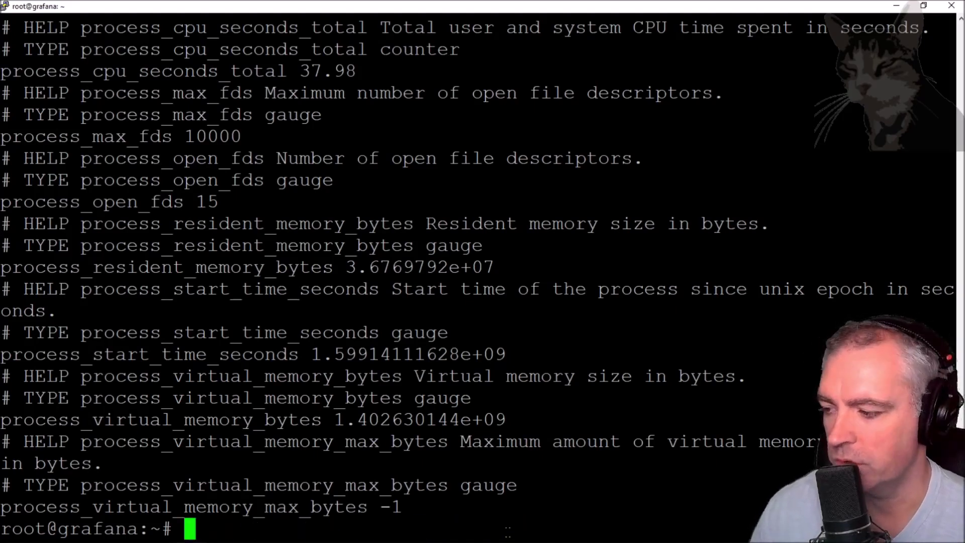
{"action": "type", "text": "sudo"}
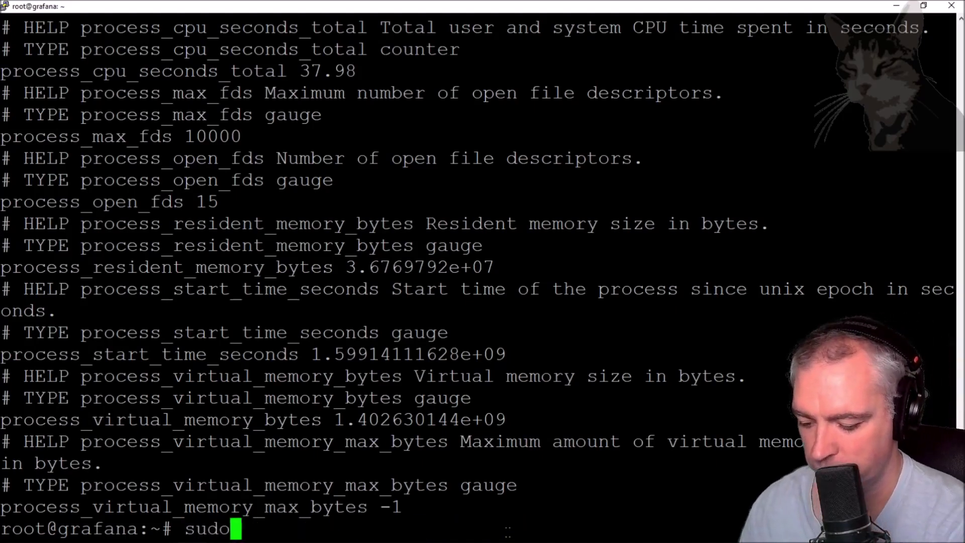
{"action": "type", "text": " nano /etc/gra"}
{"action": "key", "text": "Tab"}
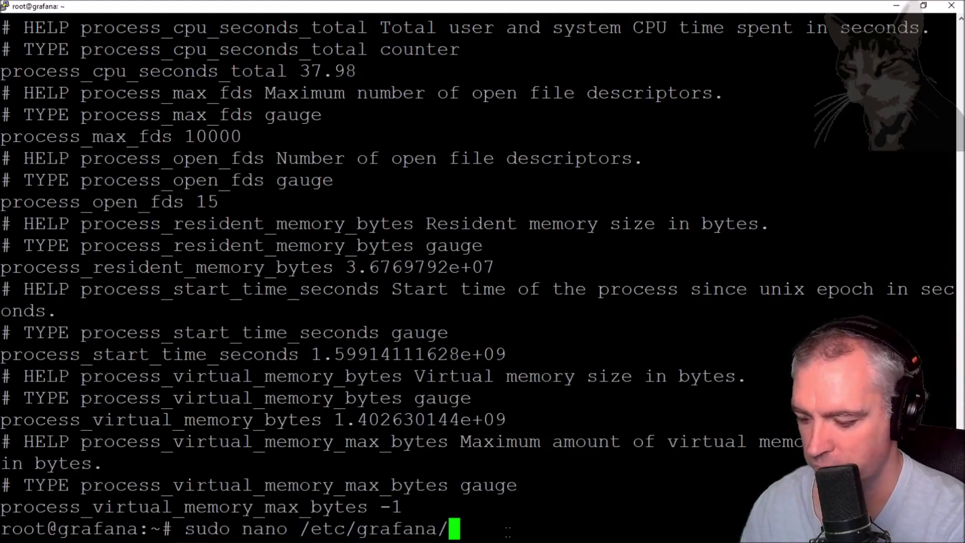
{"action": "type", "text": "g"}
{"action": "key", "text": "Tab"}
{"action": "key", "text": "Return"}
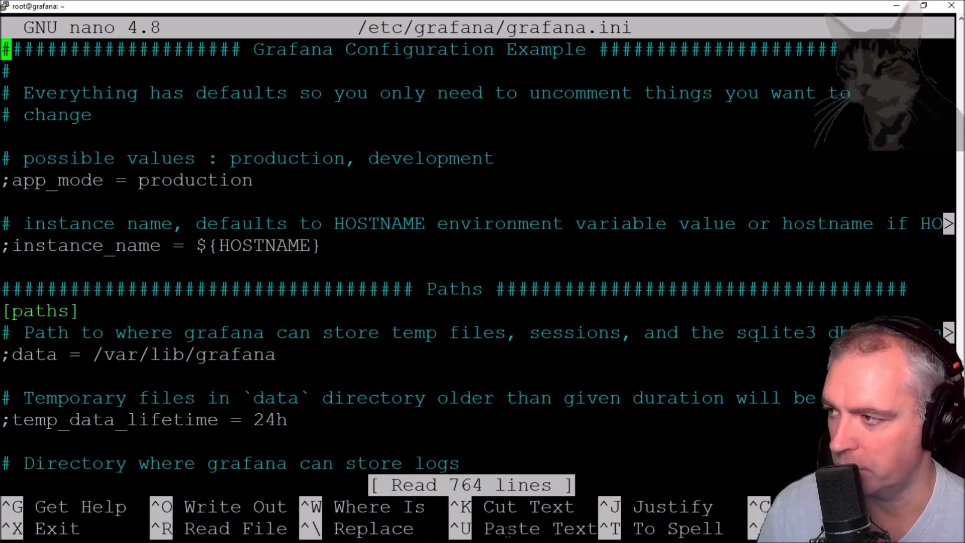
{"action": "key", "text": "ctrl+w"}
{"action": "type", "text": "metrics"}
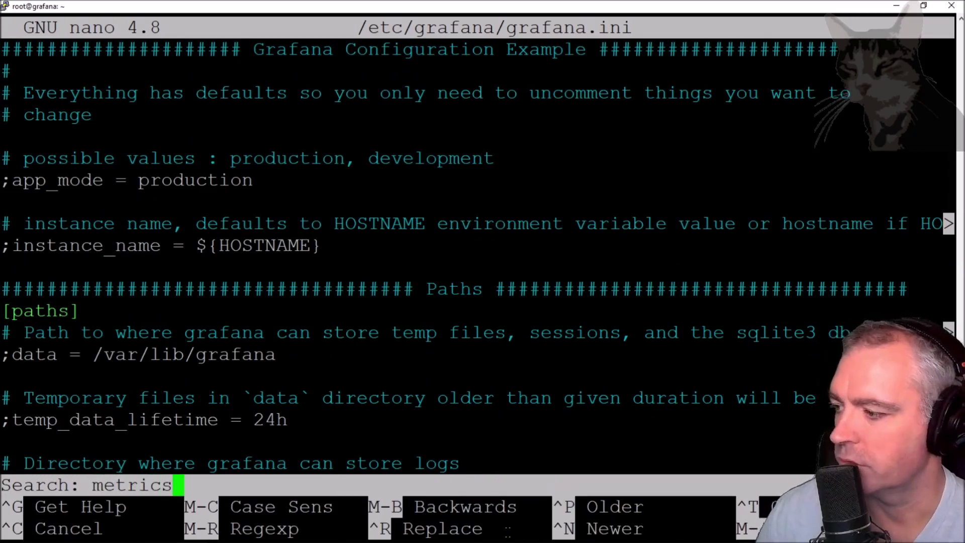
{"action": "key", "text": "Return"}
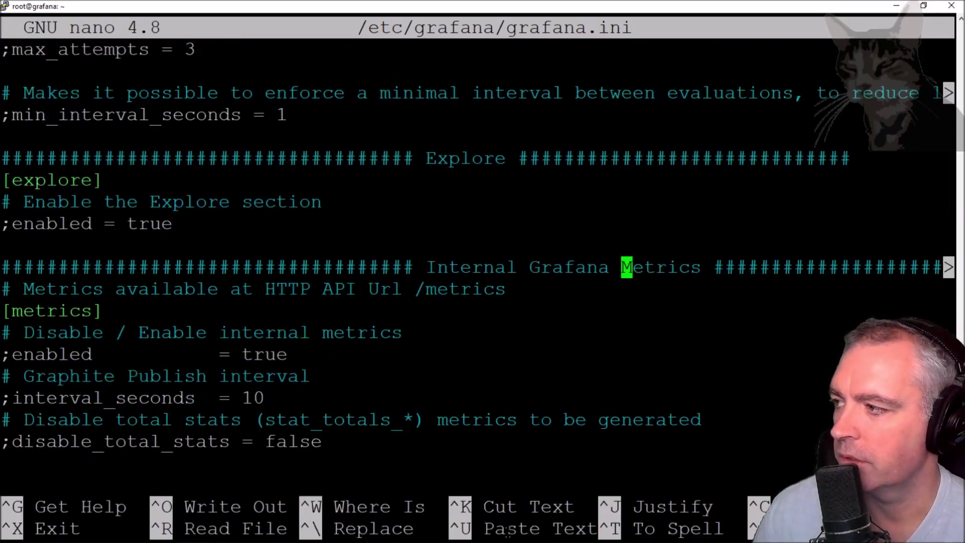
{"action": "key", "text": "Down"}
{"action": "key", "text": "Down"}
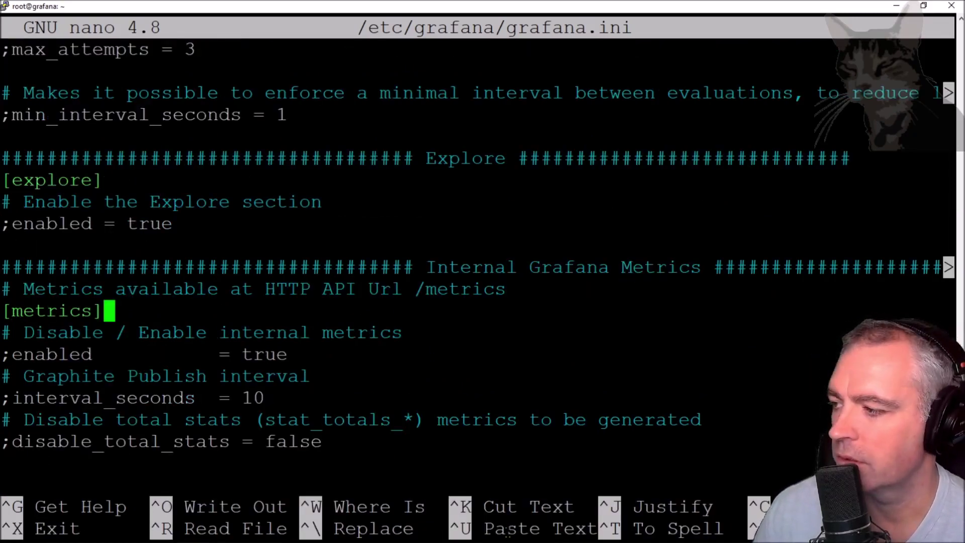
{"action": "key", "text": "Down"}
{"action": "key", "text": "Down"}
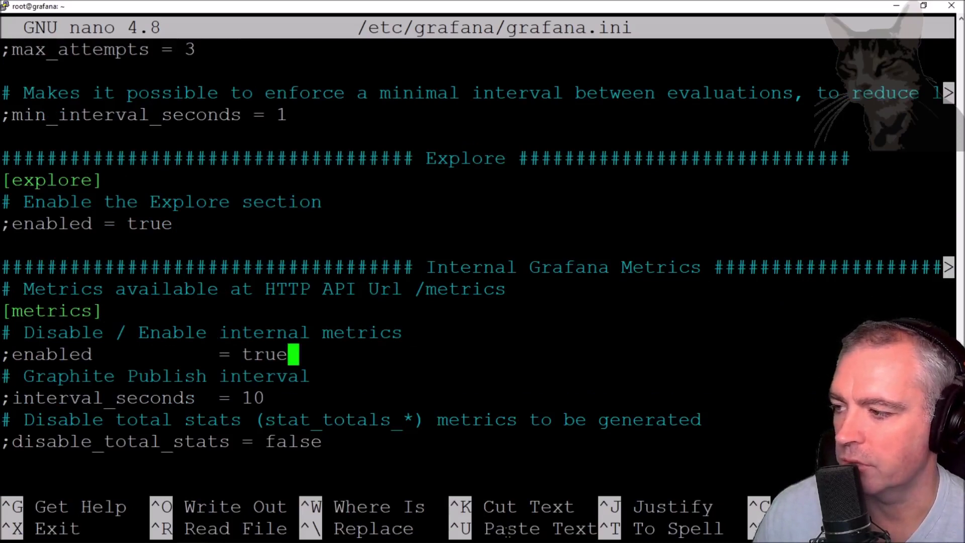
{"action": "key", "text": "Home"}
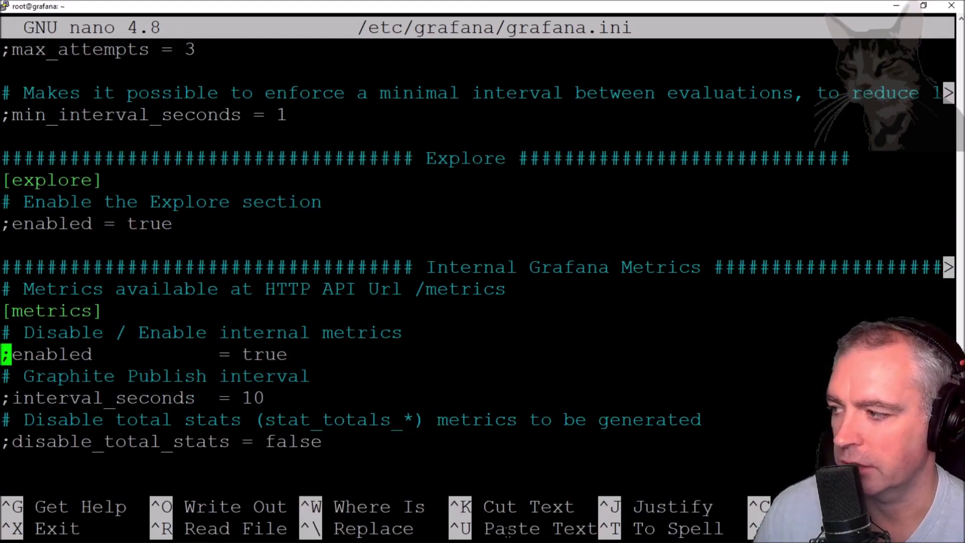
{"action": "key", "text": "Right"}
{"action": "key", "text": "Right"}
{"action": "key", "text": "Right"}
{"action": "key", "text": "Right"}
{"action": "key", "text": "Right"}
{"action": "key", "text": "Right"}
{"action": "key", "text": "Right"}
{"action": "key", "text": "Right"}
{"action": "key", "text": "Right"}
{"action": "key", "text": "Right"}
{"action": "key", "text": "Right"}
{"action": "key", "text": "Right"}
{"action": "key", "text": "Right"}
{"action": "key", "text": "Right"}
{"action": "key", "text": "Right"}
{"action": "key", "text": "Right"}
{"action": "key", "text": "Right"}
{"action": "key", "text": "Right"}
{"action": "key", "text": "Right"}
{"action": "key", "text": "Right"}
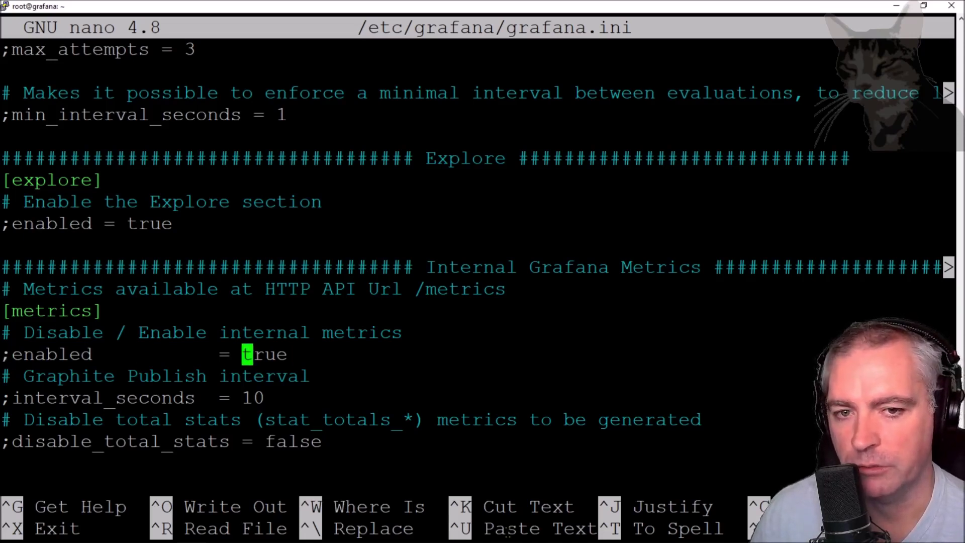
{"action": "key", "text": "Down"}
{"action": "key", "text": "Down"}
{"action": "key", "text": "Down"}
{"action": "key", "text": "Down"}
{"action": "key", "text": "Down"}
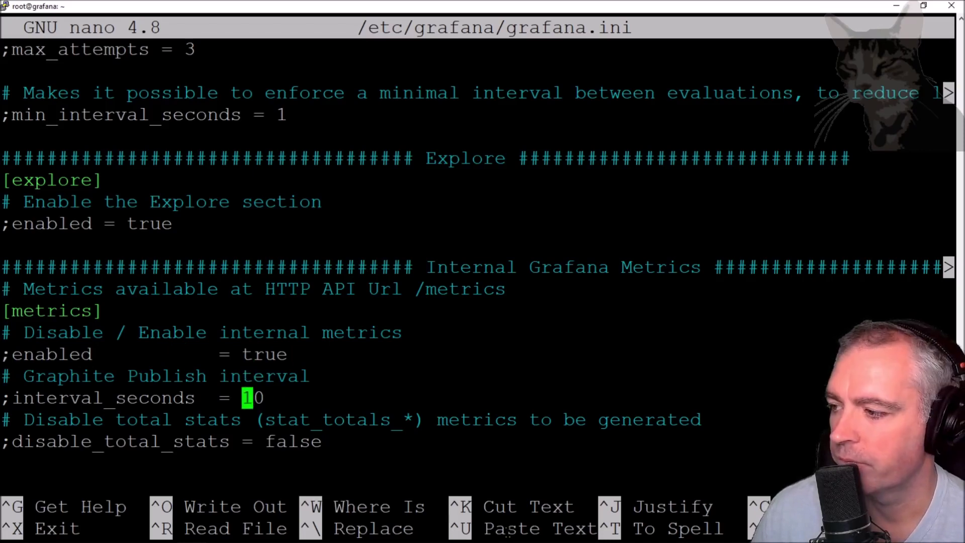
{"action": "key", "text": "Up"}
{"action": "key", "text": "Right"}
{"action": "key", "text": "Right"}
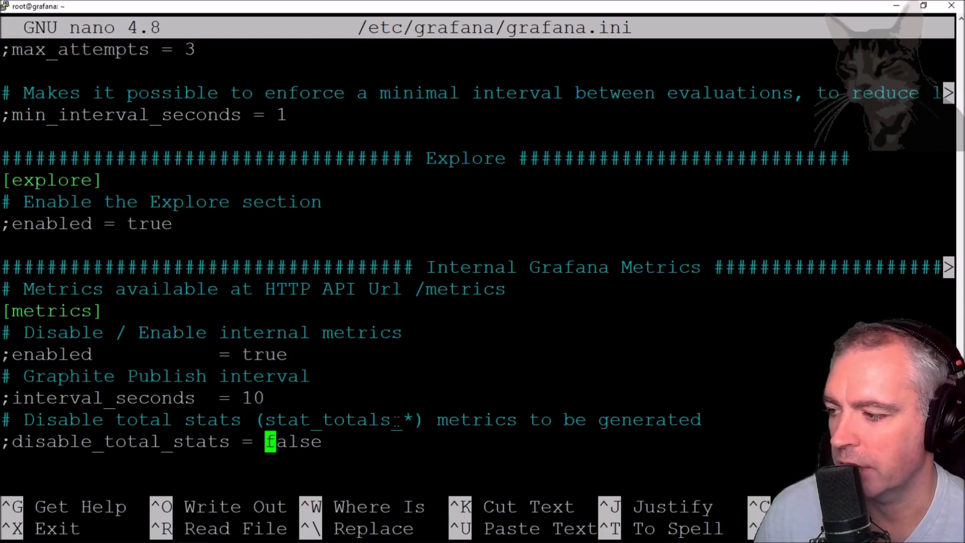
{"action": "key", "text": "Down"}
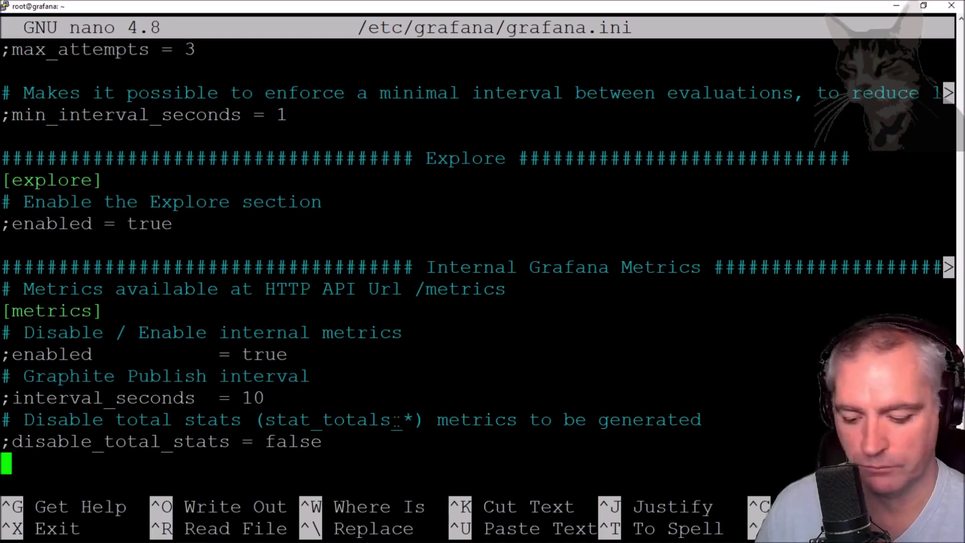
{"action": "key", "text": "Down"}
{"action": "key", "text": "Down"}
{"action": "key", "text": "Down"}
{"action": "key", "text": "Down"}
{"action": "key", "text": "Down"}
{"action": "key", "text": "Down"}
{"action": "key", "text": "Down"}
{"action": "key", "text": "Up"}
{"action": "key", "text": "Up"}
{"action": "key", "text": "Up"}
{"action": "key", "text": "Up"}
{"action": "key", "text": "Up"}
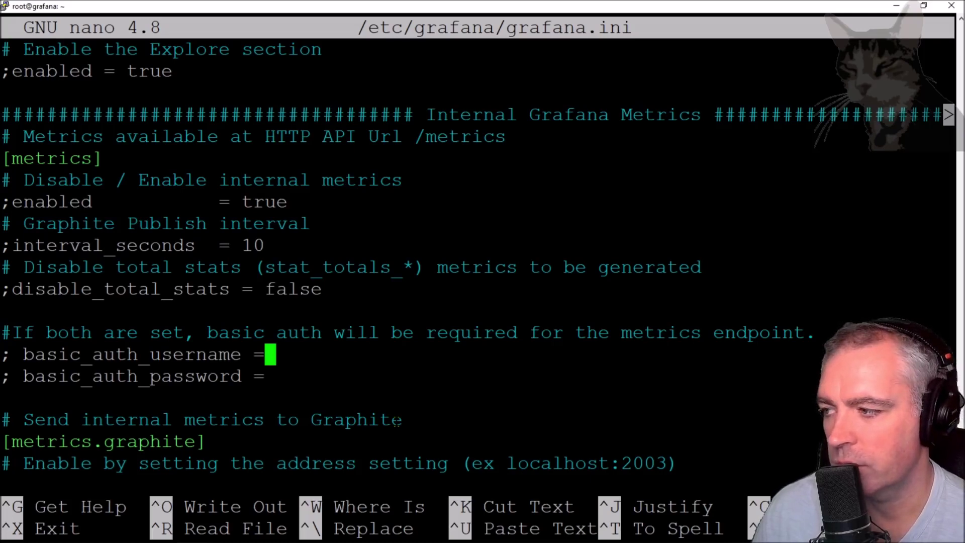
{"action": "key", "text": "Down"}
{"action": "key", "text": "Down"}
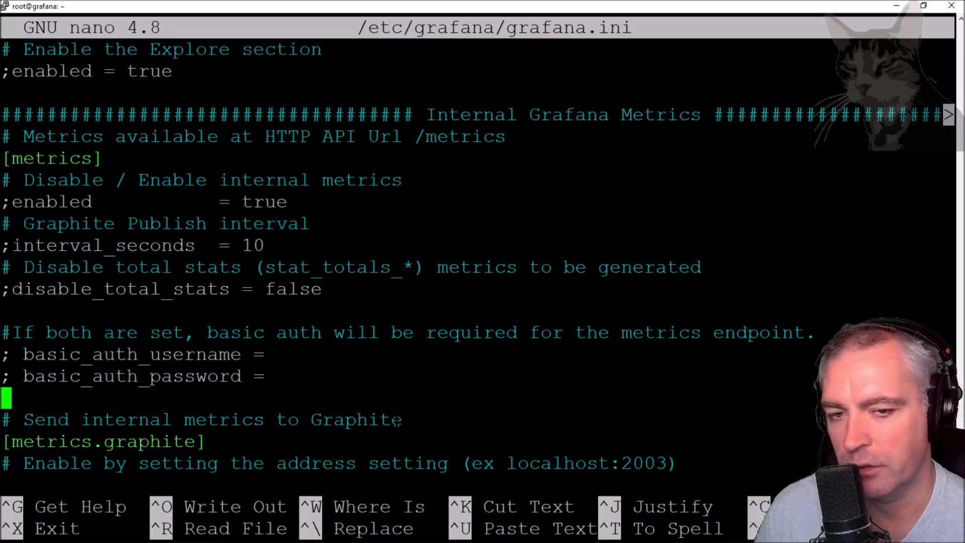
{"action": "key", "text": "Up"}
{"action": "key", "text": "Up"}
{"action": "key", "text": "Up"}
{"action": "key", "text": "Up"}
{"action": "key", "text": "Up"}
{"action": "key", "text": "Up"}
{"action": "key", "text": "Up"}
{"action": "key", "text": "Up"}
{"action": "key", "text": "Up"}
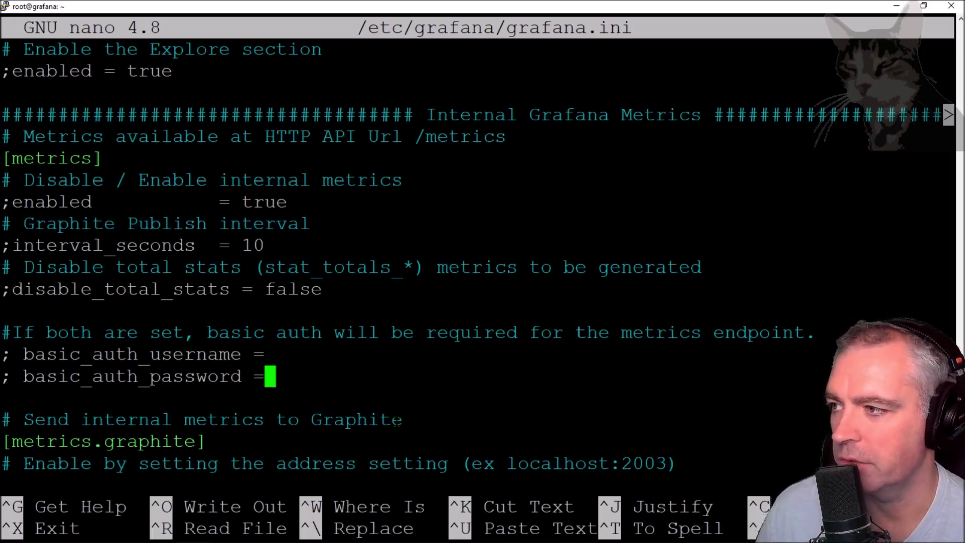
{"action": "key", "text": "Down"}
{"action": "key", "text": "Down"}
{"action": "key", "text": "Down"}
{"action": "key", "text": "Down"}
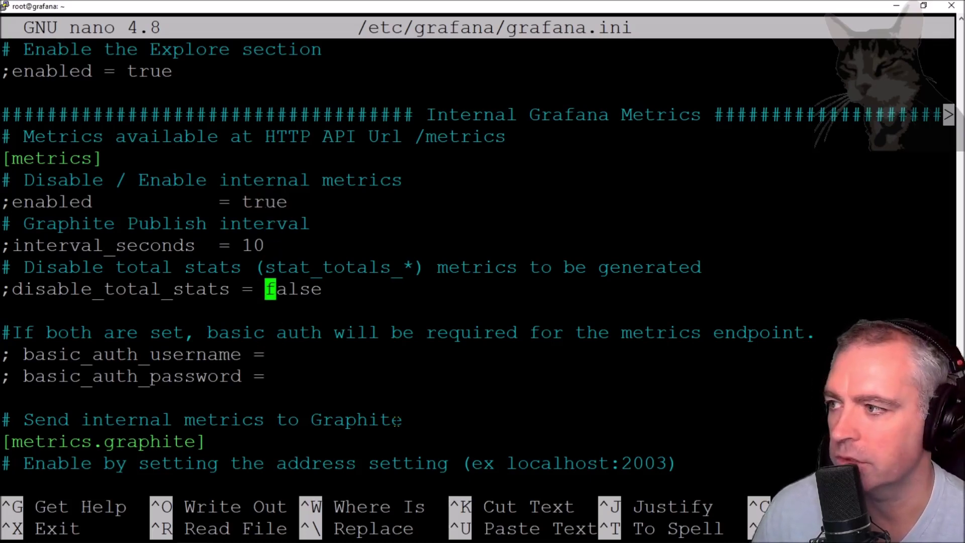
{"action": "key", "text": "ctrl+x"}
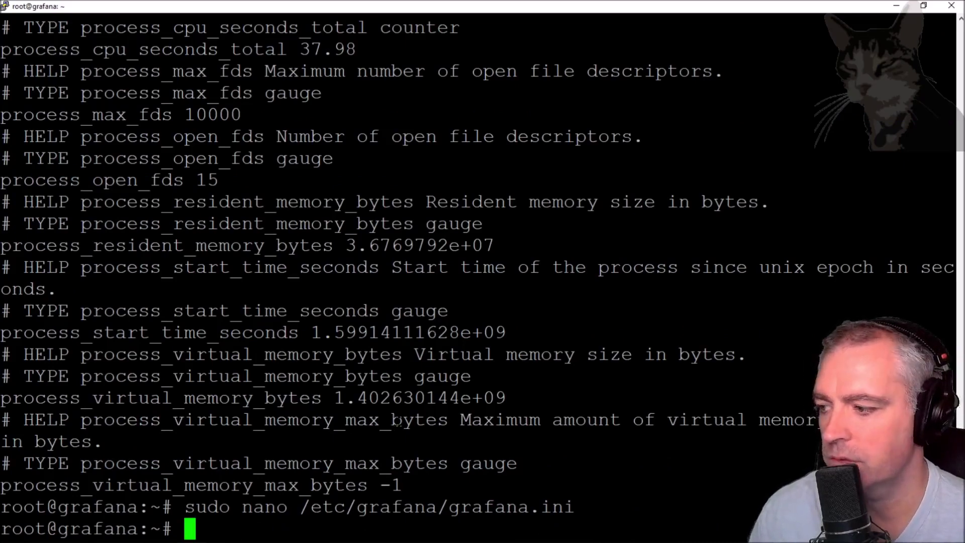
{"action": "key", "text": "alt+Tab"}
Highlight the grafana-server status command and the localhost:3000/metrics URL on the tutorial page
{"action": "mouse_move", "coordinate": [255, 363]}
{"action": "left_mouse_down"}
{"action": "mouse_move", "coordinate": [455, 369]}
{"action": "mouse_move", "coordinate": [261, 376]}
{"action": "left_mouse_up"}
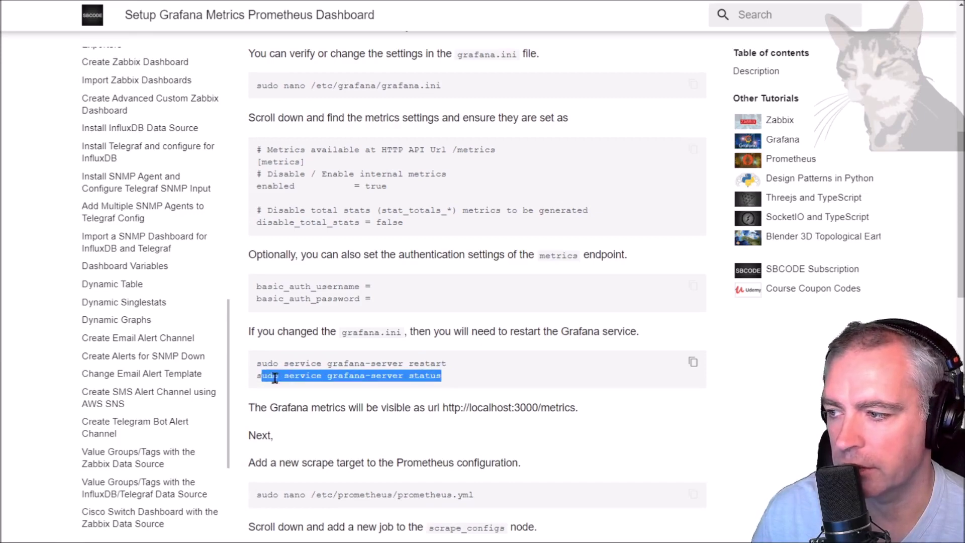
{"action": "left_click", "coordinate": [423, 375]}
{"action": "scroll", "coordinate": [441, 287], "scroll_direction": "down", "scroll_amount": 3}
{"action": "left_click_drag", "start_coordinate": [445, 246], "coordinate": [573, 248]}
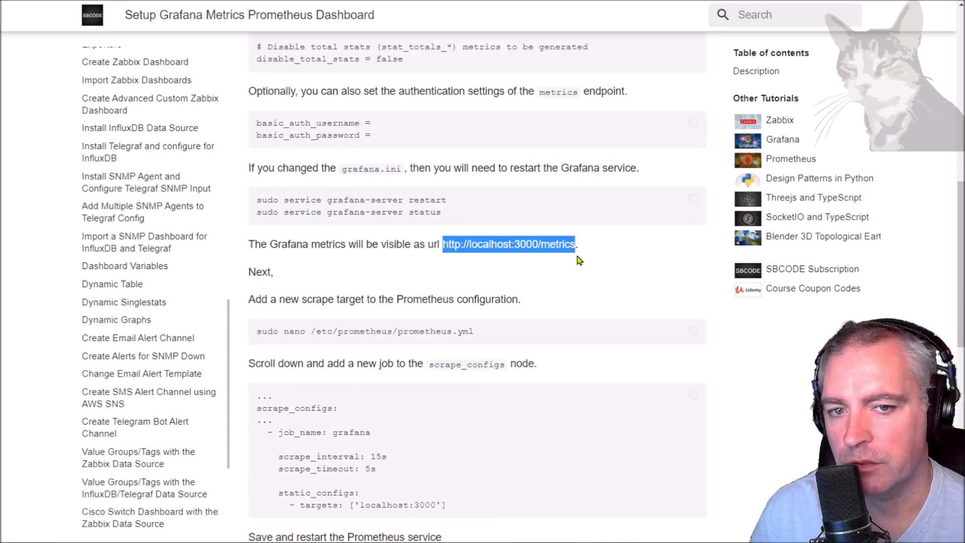
{"action": "left_click", "coordinate": [347, 276]}
{"action": "scroll", "coordinate": [347, 276], "scroll_direction": "down", "scroll_amount": 2}
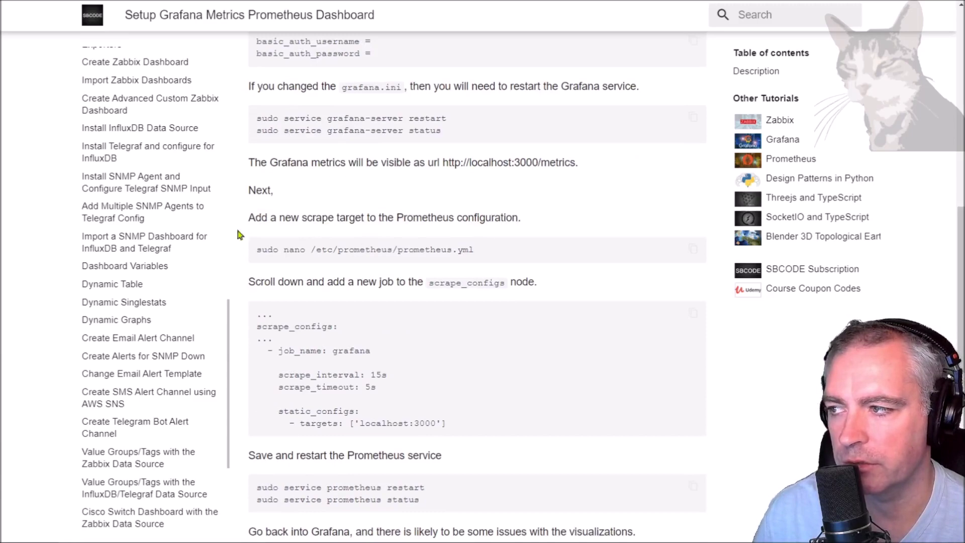
Copy 'sudo nano /etc/prometheus/prometheus.yml' from the tutorial and paste it at the terminal prompt
{"action": "left_click_drag", "start_coordinate": [476, 250], "coordinate": [255, 250]}
{"action": "key", "text": "ctrl+c"}
{"action": "key", "text": "alt+Tab"}
{"action": "right_click", "coordinate": [386, 229]}
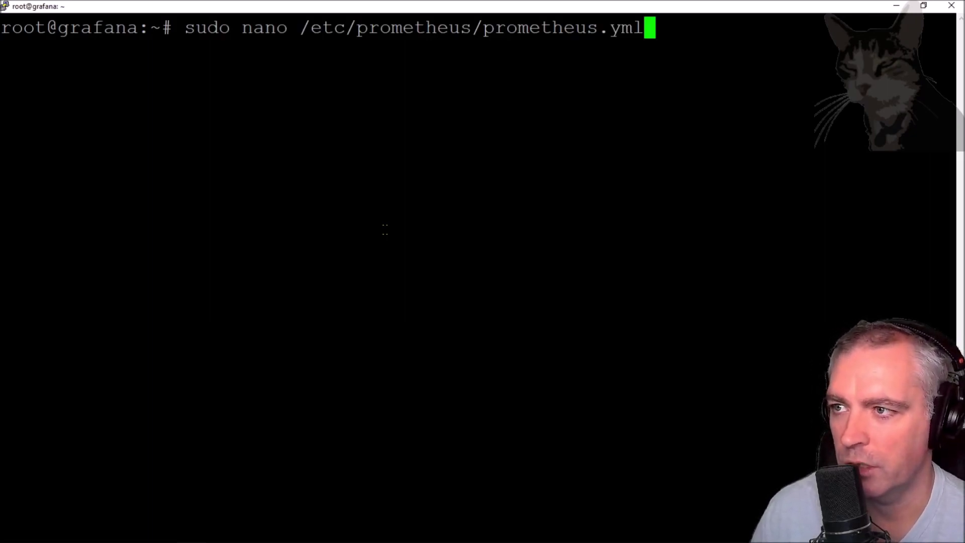
Run the pasted sudo nano command to open /etc/prometheus/prometheus.yml
{"action": "key", "text": "Left"}
{"action": "key", "text": "Left"}
{"action": "key", "text": "Left"}
{"action": "key", "text": "Left"}
{"action": "key", "text": "Left"}
{"action": "key", "text": "Left"}
{"action": "key", "text": "Left"}
{"action": "key", "text": "Left"}
{"action": "key", "text": "Left"}
{"action": "key", "text": "Left"}
{"action": "key", "text": "Left"}
{"action": "key", "text": "Left"}
{"action": "key", "text": "Left"}
{"action": "key", "text": "Left"}
{"action": "key", "text": "Left"}
{"action": "key", "text": "Left"}
{"action": "key", "text": "Left"}
{"action": "key", "text": "Left"}
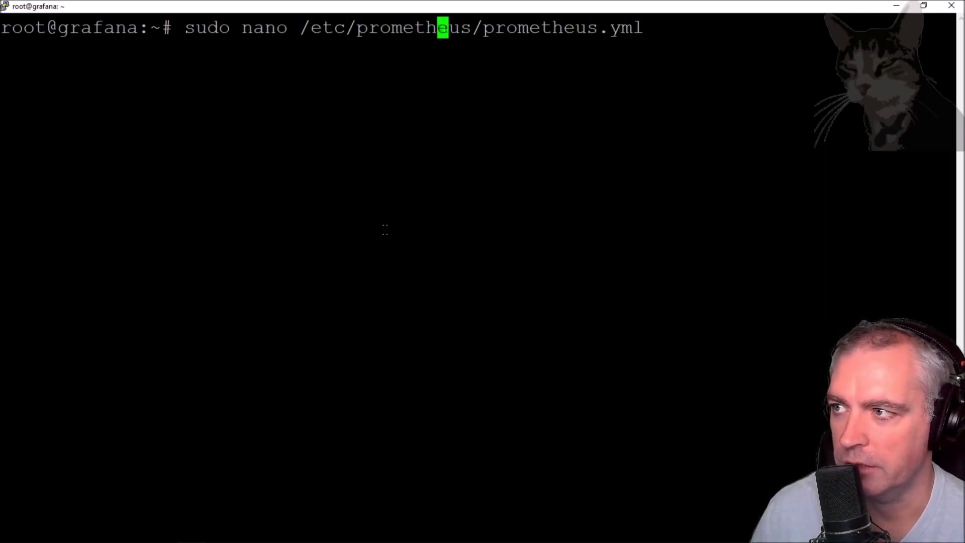
{"action": "key", "text": "Right"}
{"action": "key", "text": "Right"}
{"action": "key", "text": "Right"}
{"action": "key", "text": "Right"}
{"action": "key", "text": "Right"}
{"action": "key", "text": "Right"}
{"action": "key", "text": "Right"}
{"action": "key", "text": "Right"}
{"action": "key", "text": "Right"}
{"action": "key", "text": "Right"}
{"action": "key", "text": "Right"}
{"action": "key", "text": "Right"}
{"action": "key", "text": "Right"}
{"action": "key", "text": "Right"}
{"action": "key", "text": "Right"}
{"action": "key", "text": "Right"}
{"action": "key", "text": "Right"}
{"action": "key", "text": "Right"}
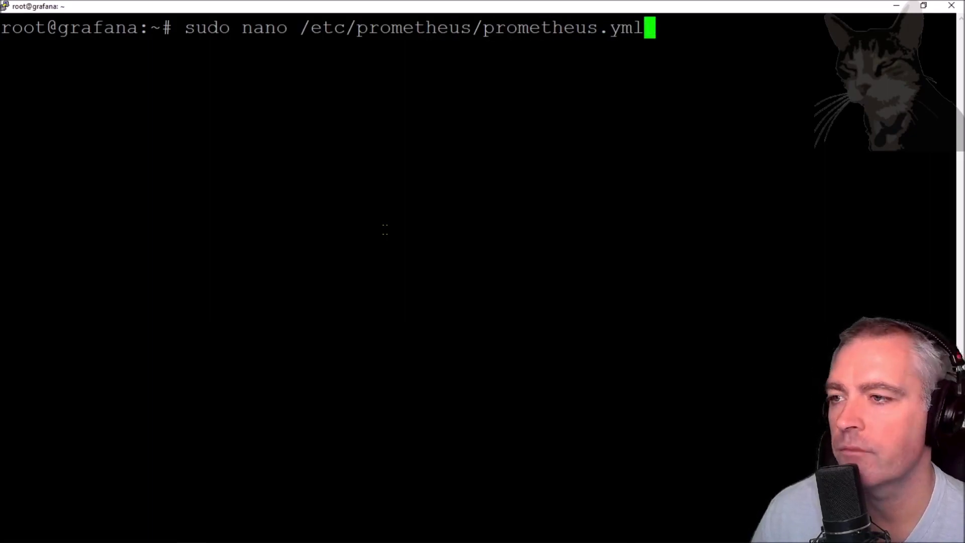
{"action": "key", "text": "Return"}
Move down to the scrape_configs section and the prometheus job's static_configs targets
{"action": "key", "text": "Down"}
{"action": "key", "text": "Down"}
{"action": "key", "text": "Down"}
{"action": "key", "text": "Down"}
{"action": "key", "text": "Down"}
{"action": "key", "text": "Down"}
{"action": "key", "text": "Down"}
{"action": "key", "text": "Down"}
{"action": "key", "text": "Down"}
{"action": "key", "text": "Down"}
{"action": "key", "text": "Down"}
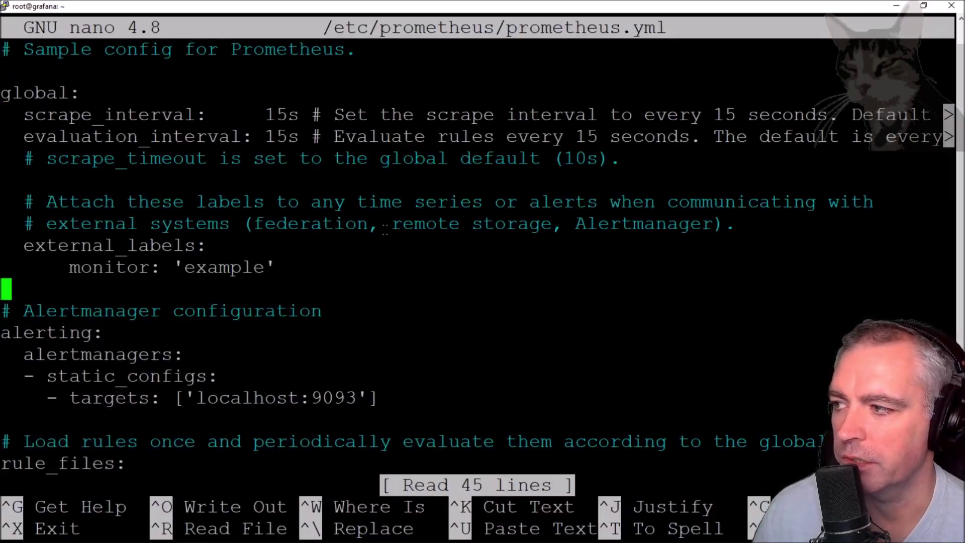
{"action": "key", "text": "Down"}
{"action": "key", "text": "Down"}
{"action": "key", "text": "Down"}
{"action": "key", "text": "Down"}
{"action": "key", "text": "Down"}
{"action": "key", "text": "Down"}
{"action": "key", "text": "Down"}
{"action": "key", "text": "Down"}
{"action": "key", "text": "Down"}
{"action": "key", "text": "Down"}
{"action": "key", "text": "Down"}
{"action": "key", "text": "Down"}
{"action": "key", "text": "Down"}
{"action": "key", "text": "Down"}
{"action": "key", "text": "Down"}
{"action": "key", "text": "Down"}
{"action": "key", "text": "Down"}
{"action": "key", "text": "Down"}
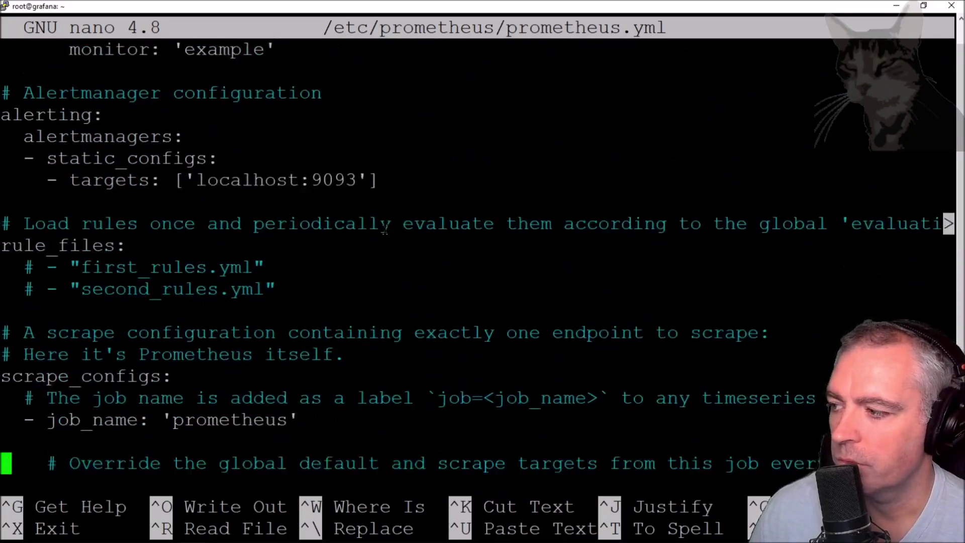
{"action": "key", "text": "Down"}
{"action": "key", "text": "Down"}
{"action": "key", "text": "Down"}
{"action": "key", "text": "Down"}
{"action": "key", "text": "Down"}
{"action": "key", "text": "Down"}
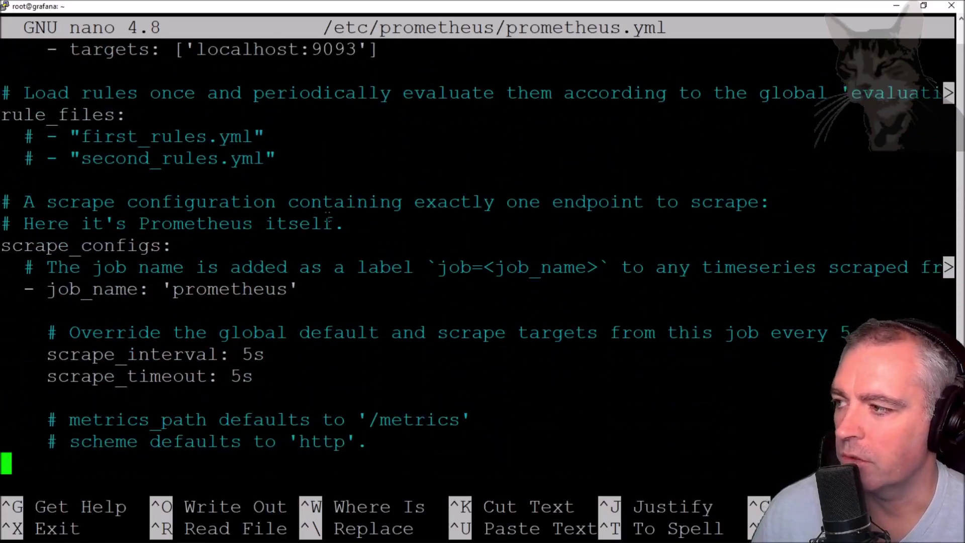
{"action": "triple_click", "coordinate": [167, 245]}
{"action": "left_click", "coordinate": [241, 264]}
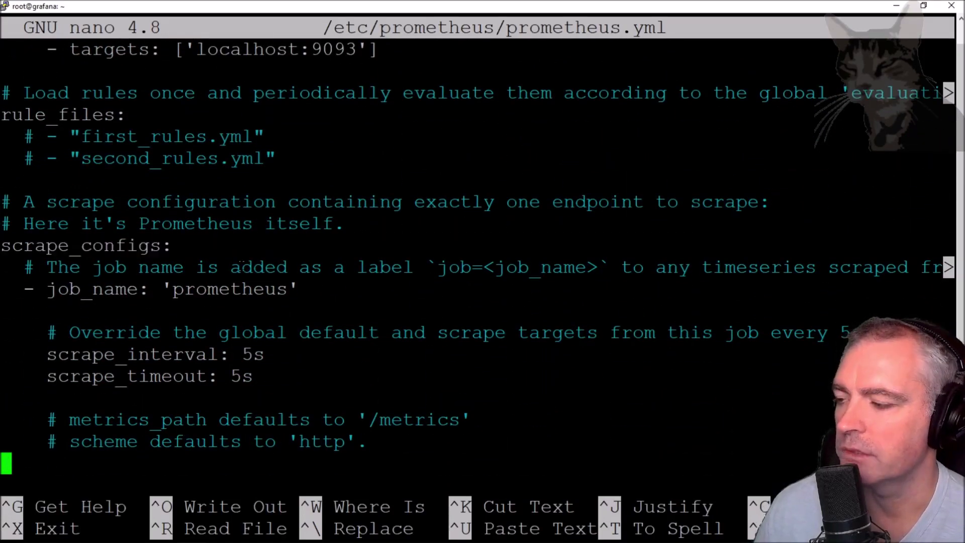
{"action": "key", "text": "Down"}
{"action": "key", "text": "Down"}
{"action": "key", "text": "Down"}
{"action": "key", "text": "Down"}
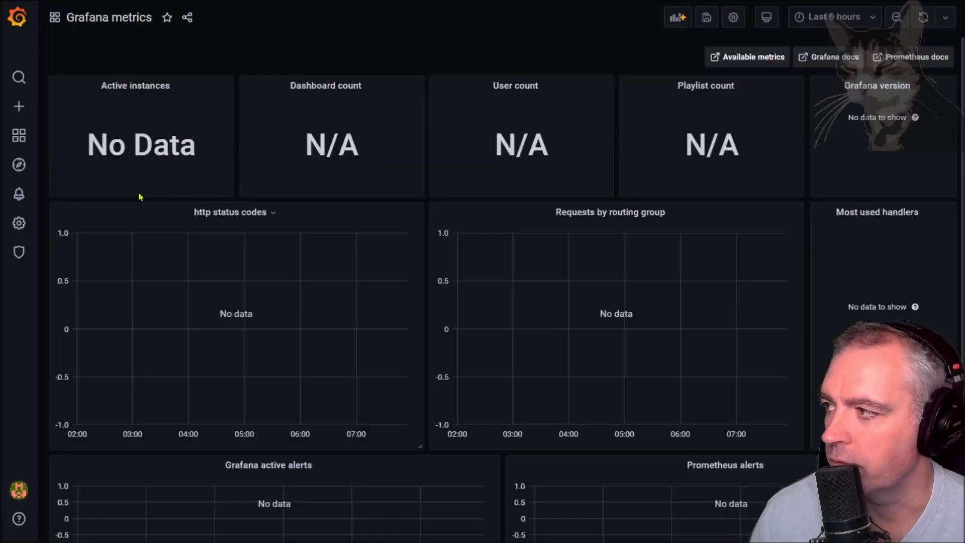
Open Explore and browse the prometheus group's metrics, such as prometheus_rule_evaluations_total
{"action": "left_click", "coordinate": [70, 165]}
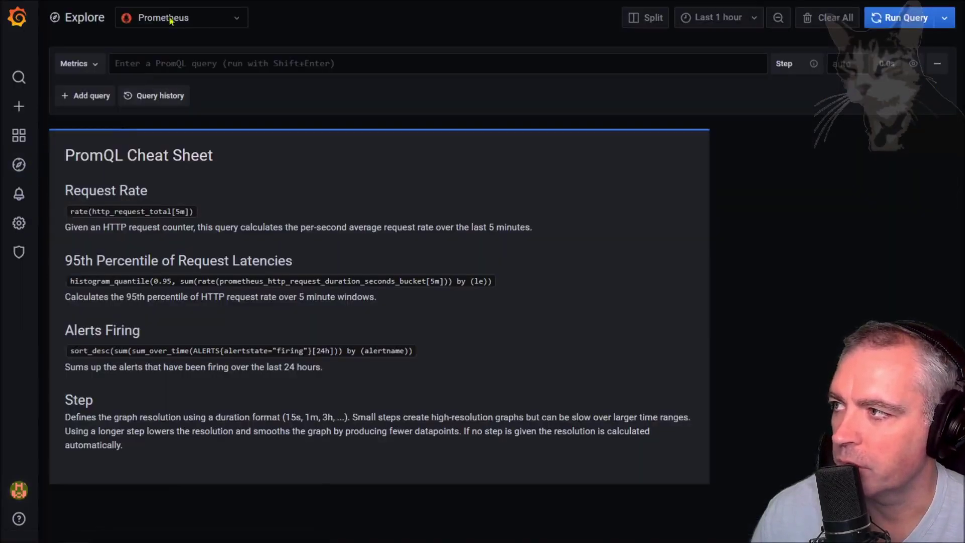
{"action": "left_click", "coordinate": [94, 66]}
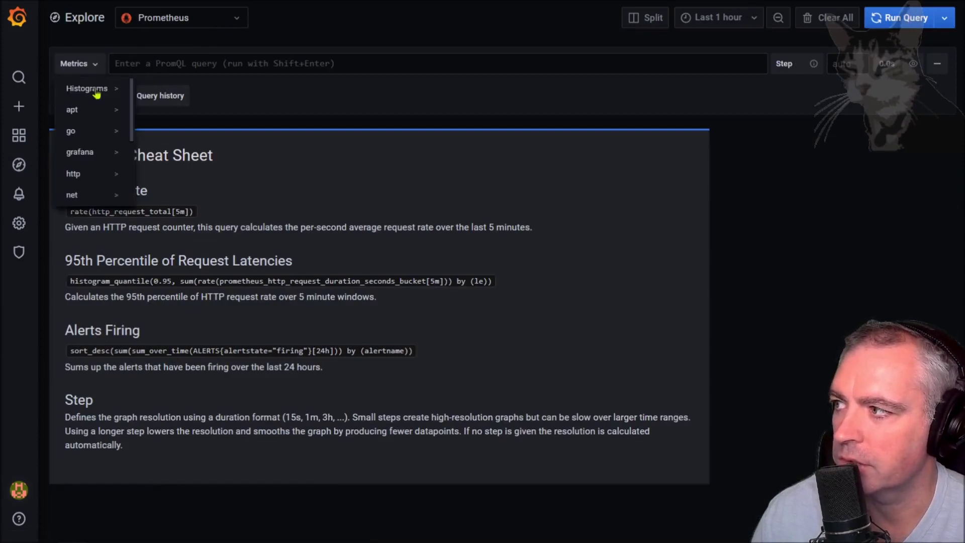
{"action": "scroll", "coordinate": [88, 128], "scroll_direction": "down", "scroll_amount": 4}
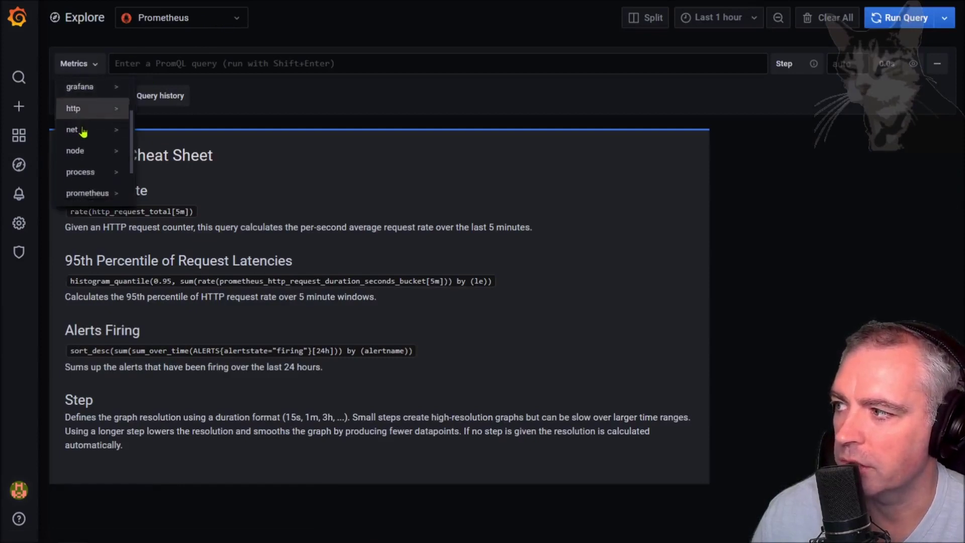
{"action": "left_click", "coordinate": [87, 163]}
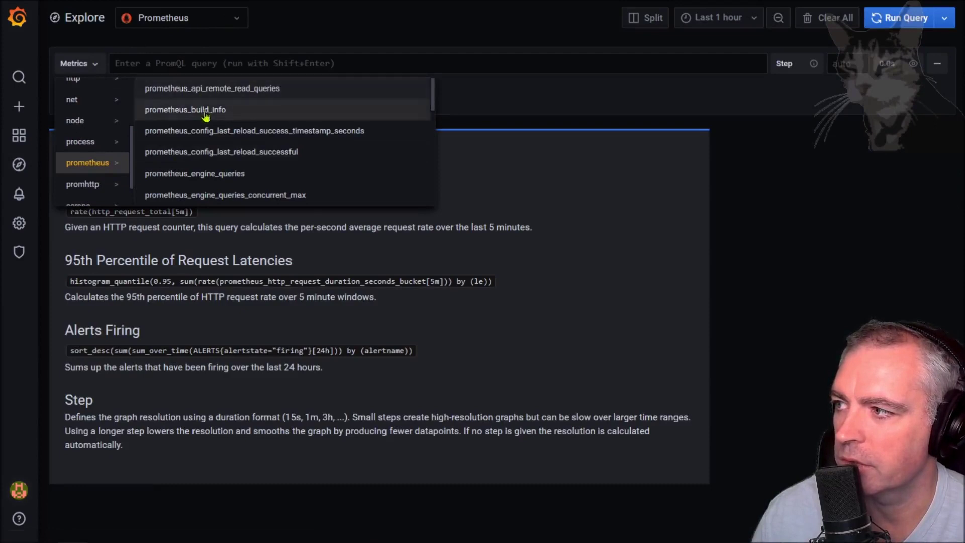
{"action": "scroll", "coordinate": [209, 129], "scroll_direction": "down", "scroll_amount": 3}
{"action": "scroll", "coordinate": [210, 131], "scroll_direction": "down", "scroll_amount": 5}
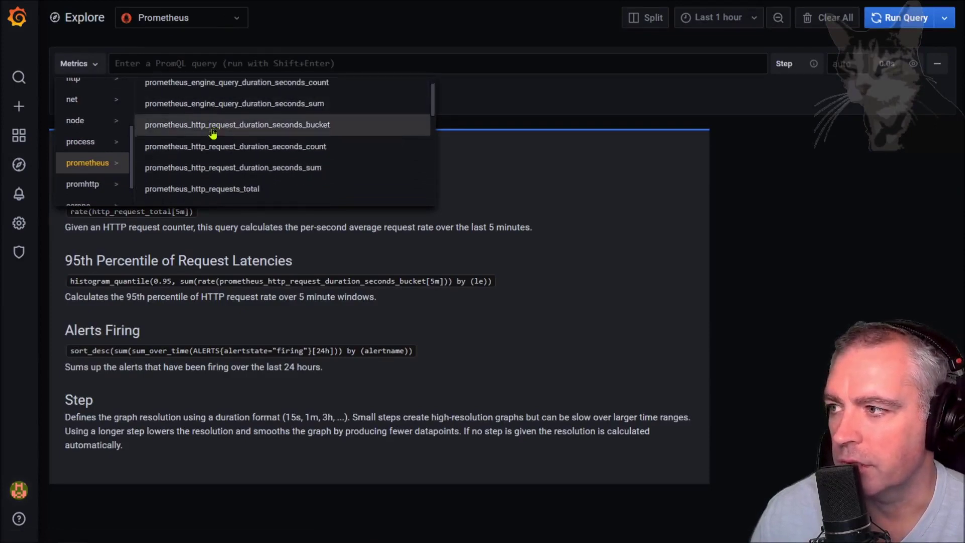
{"action": "scroll", "coordinate": [210, 149], "scroll_direction": "down", "scroll_amount": 4}
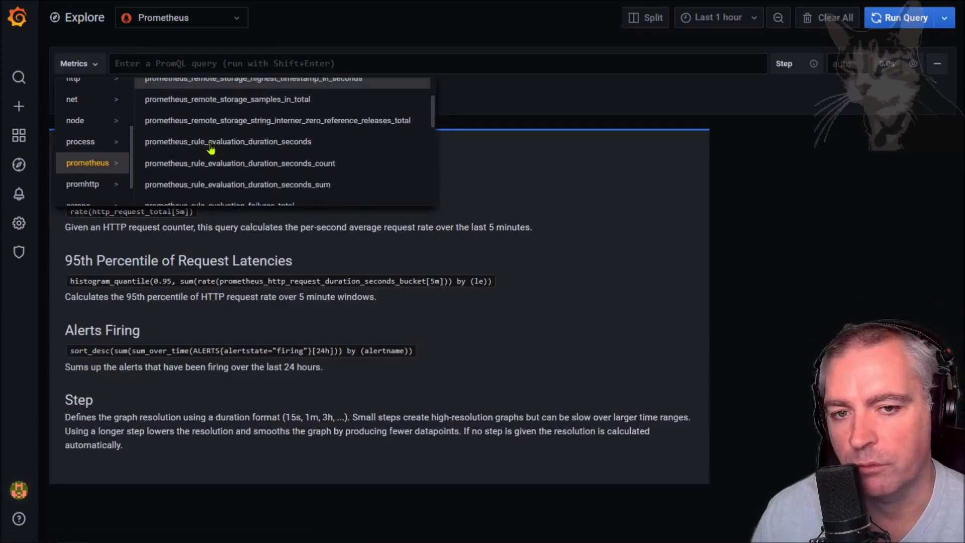
{"action": "scroll", "coordinate": [211, 147], "scroll_direction": "down", "scroll_amount": 4}
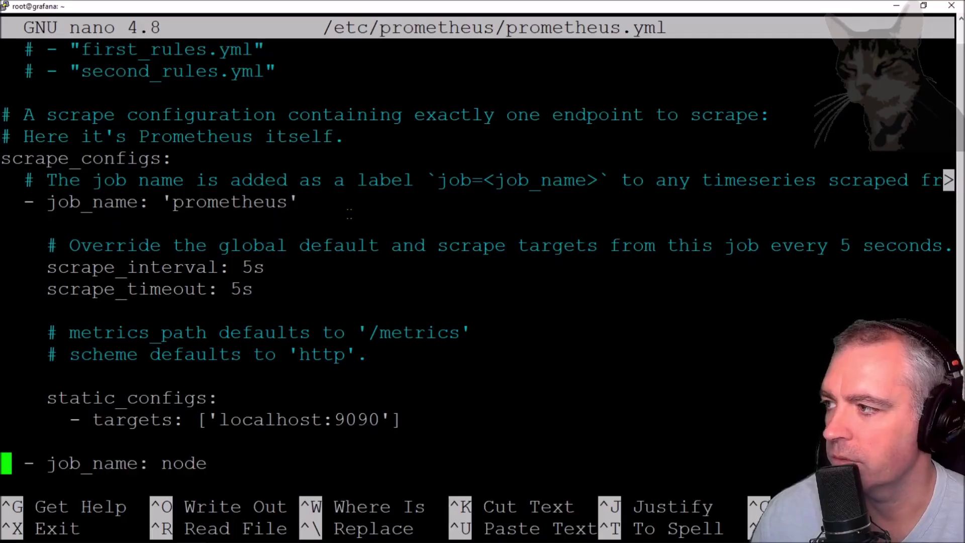
{"action": "key", "text": "Down"}
{"action": "key", "text": "Down"}
{"action": "key", "text": "Down"}
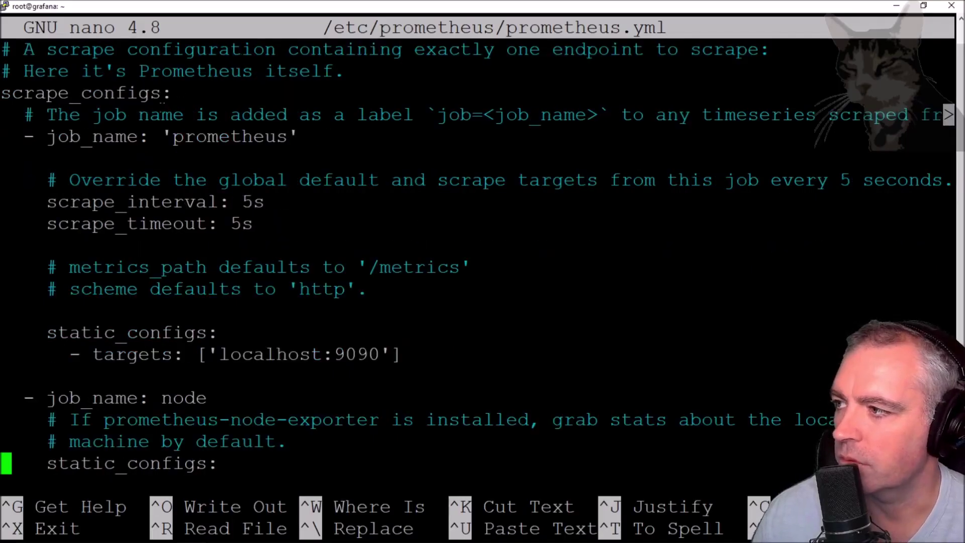
{"action": "left_click_drag", "start_coordinate": [171, 138], "coordinate": [289, 138]}
{"action": "left_click", "coordinate": [174, 398]}
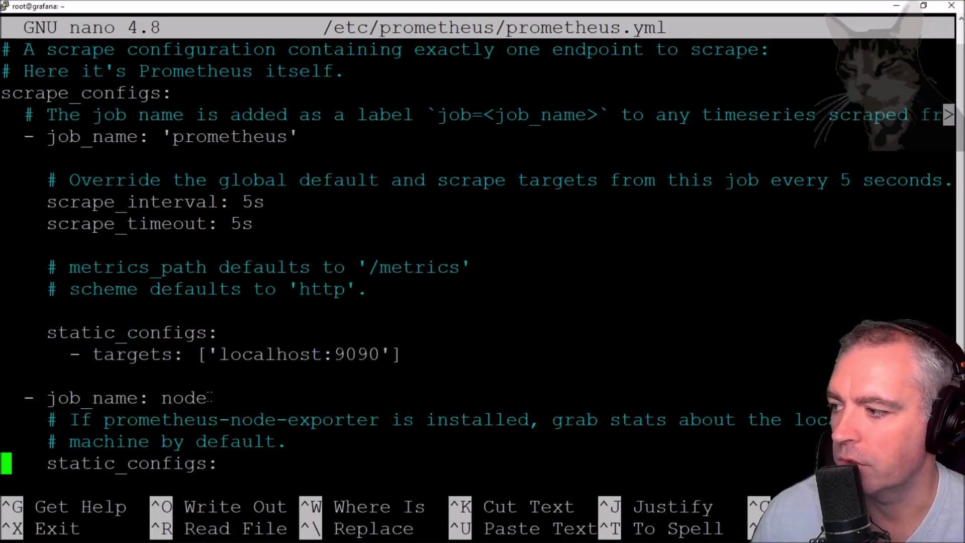
{"action": "left_click_drag", "start_coordinate": [209, 397], "coordinate": [154, 397]}
{"action": "right_click", "coordinate": [155, 397]}
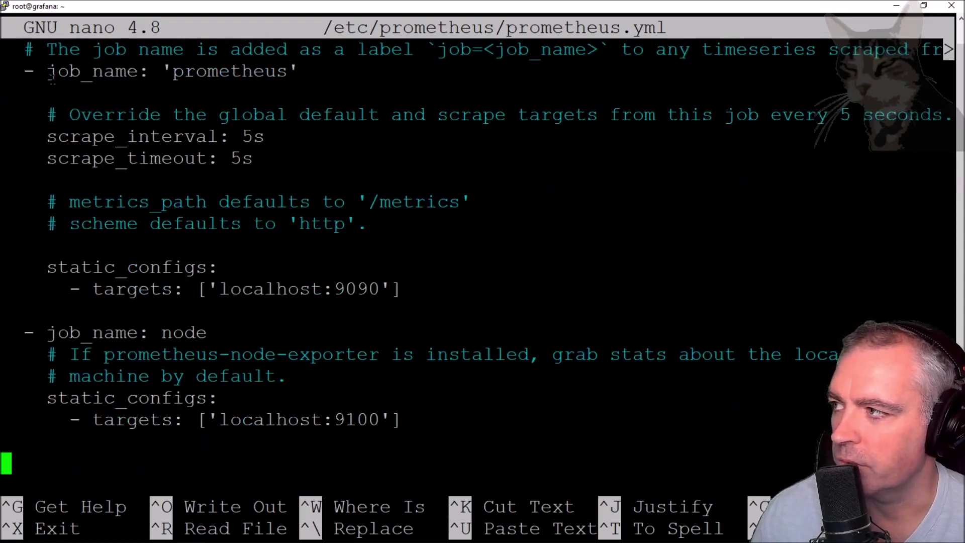
{"action": "left_click_drag", "start_coordinate": [63, 75], "coordinate": [50, 93]}
{"action": "left_click", "coordinate": [93, 294]}
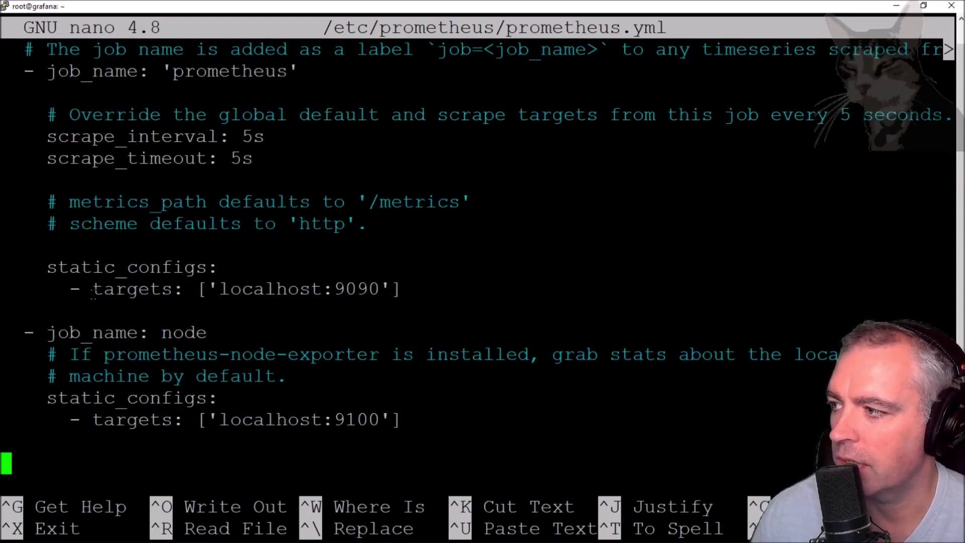
{"action": "left_click_drag", "start_coordinate": [220, 292], "coordinate": [377, 289]}
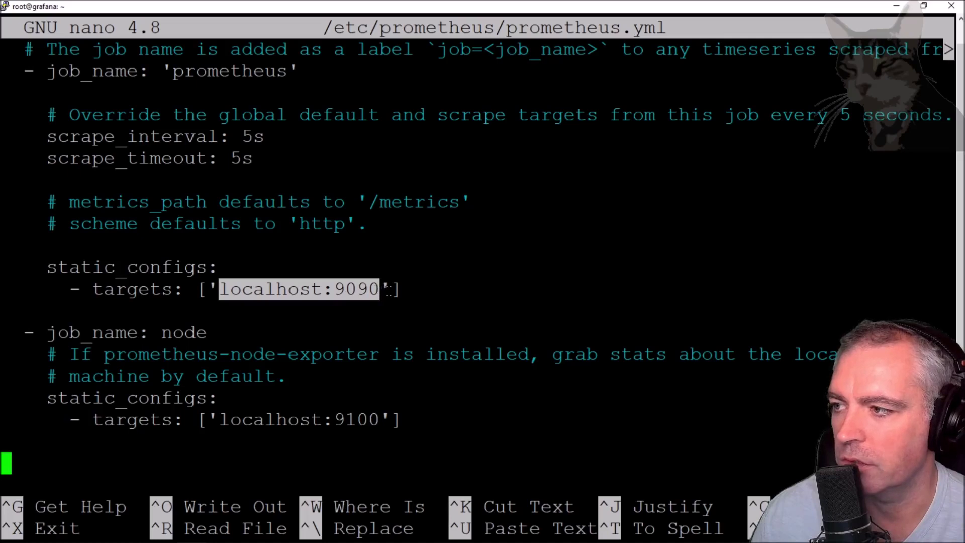
{"action": "left_click_drag", "start_coordinate": [371, 203], "coordinate": [456, 201]}
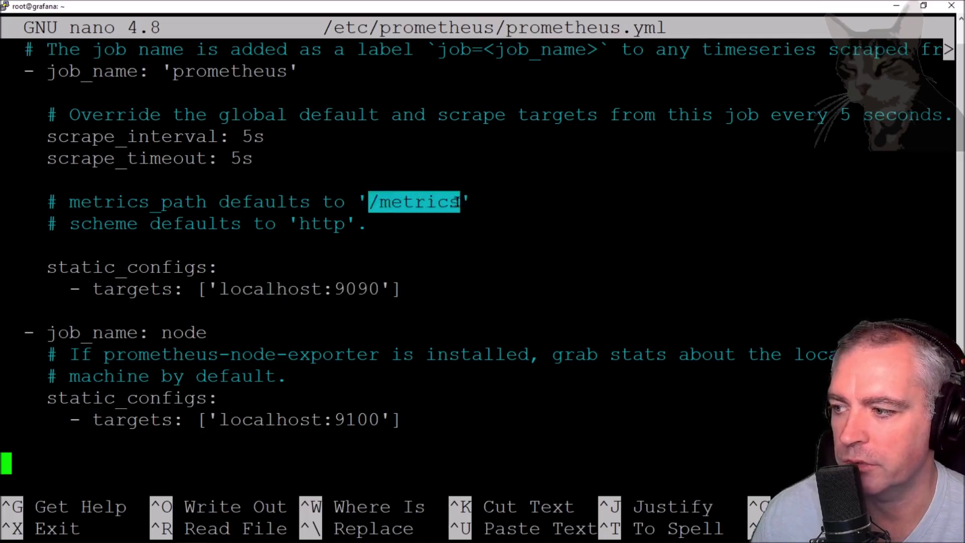
{"action": "double_click", "coordinate": [168, 335]}
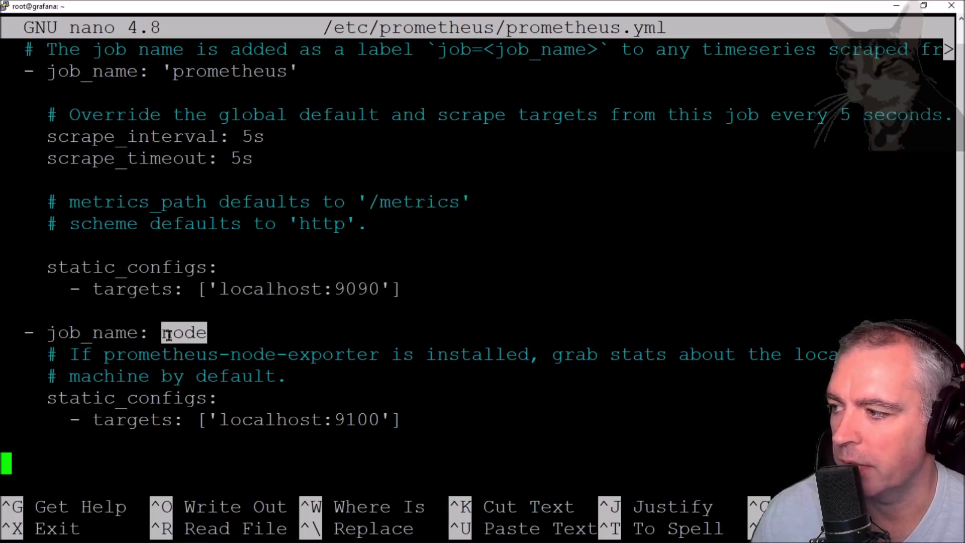
{"action": "left_click_drag", "start_coordinate": [221, 419], "coordinate": [373, 419]}
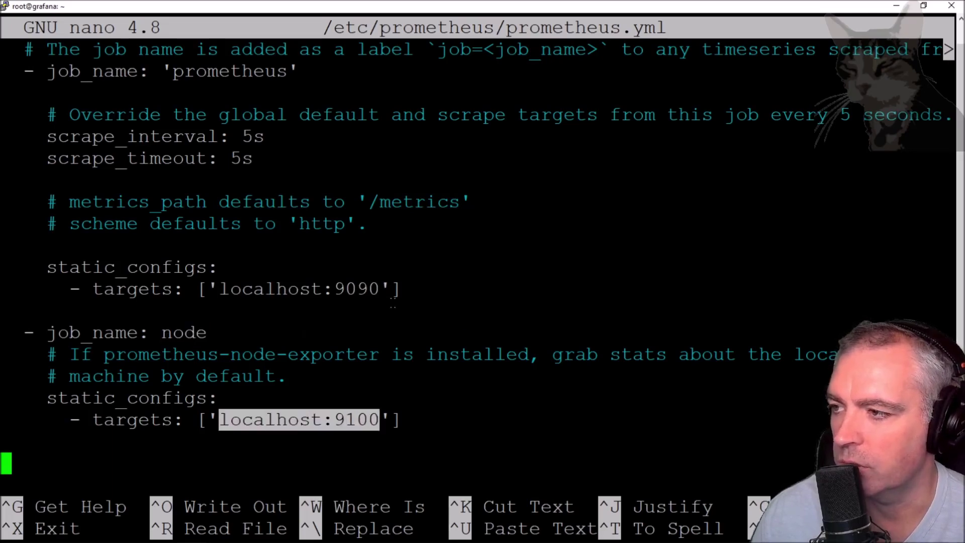
{"action": "left_click_drag", "start_coordinate": [376, 207], "coordinate": [455, 206]}
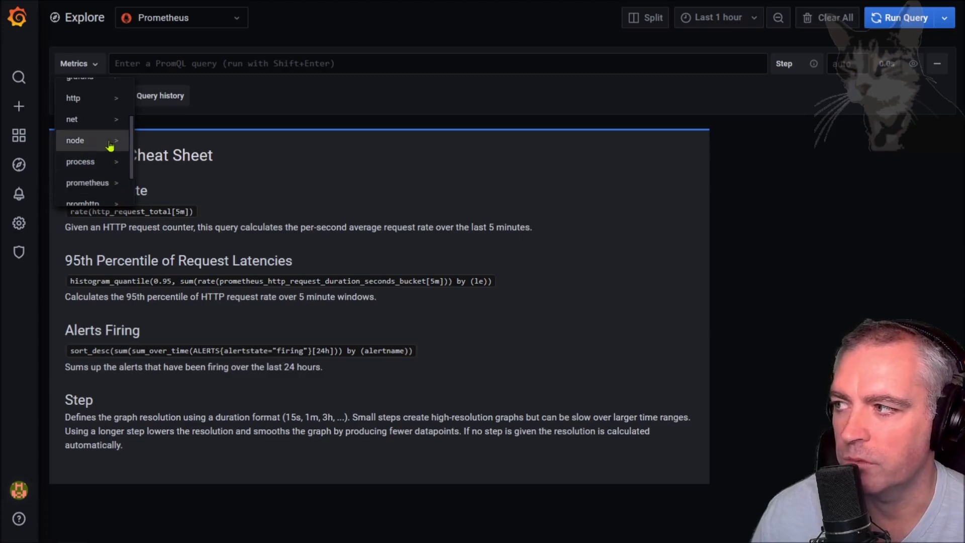
{"action": "left_click", "coordinate": [107, 144]}
{"action": "scroll", "coordinate": [202, 140], "scroll_direction": "down", "scroll_amount": 5}
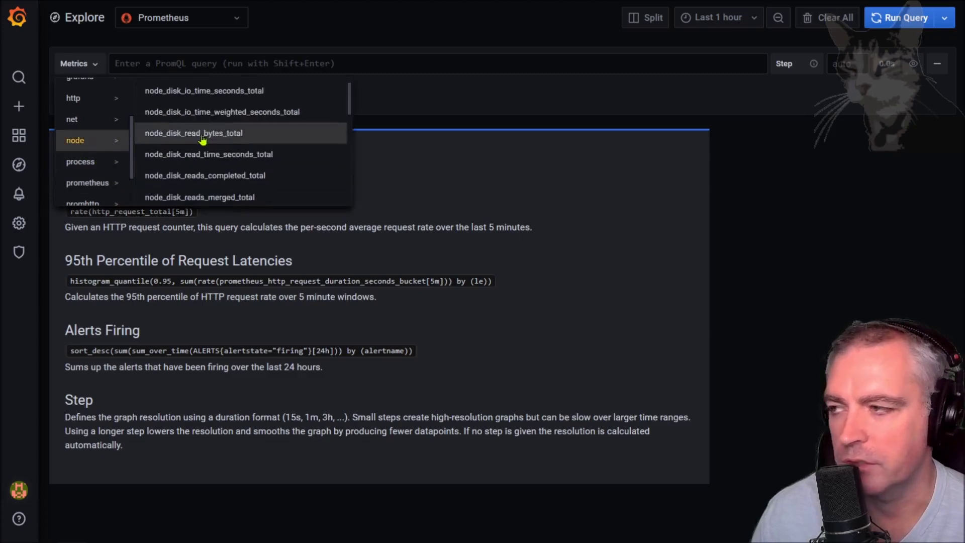
{"action": "scroll", "coordinate": [204, 140], "scroll_direction": "down", "scroll_amount": 5}
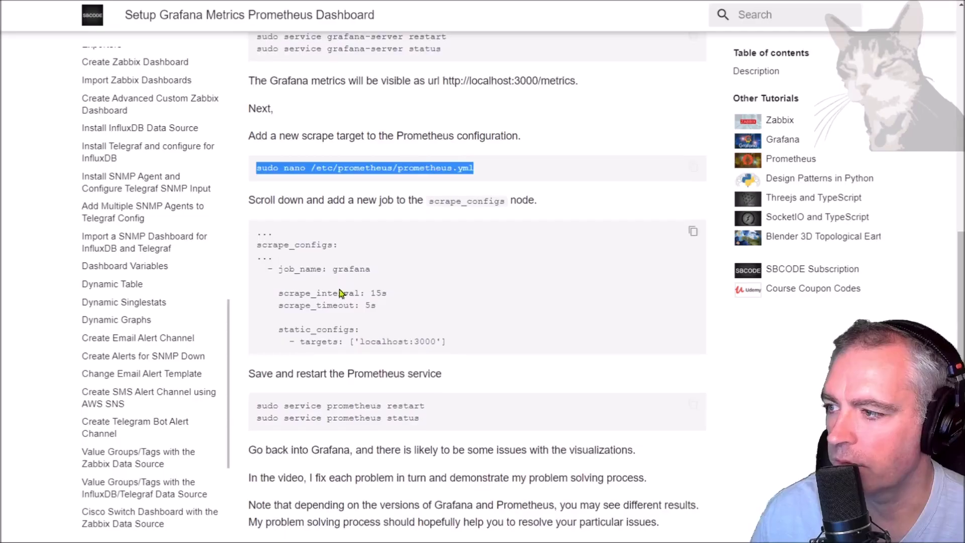
Select the example grafana scrape job block and point out scrape_configs in the tutorial's code sample
{"action": "scroll", "coordinate": [301, 212], "scroll_direction": "down", "scroll_amount": 2}
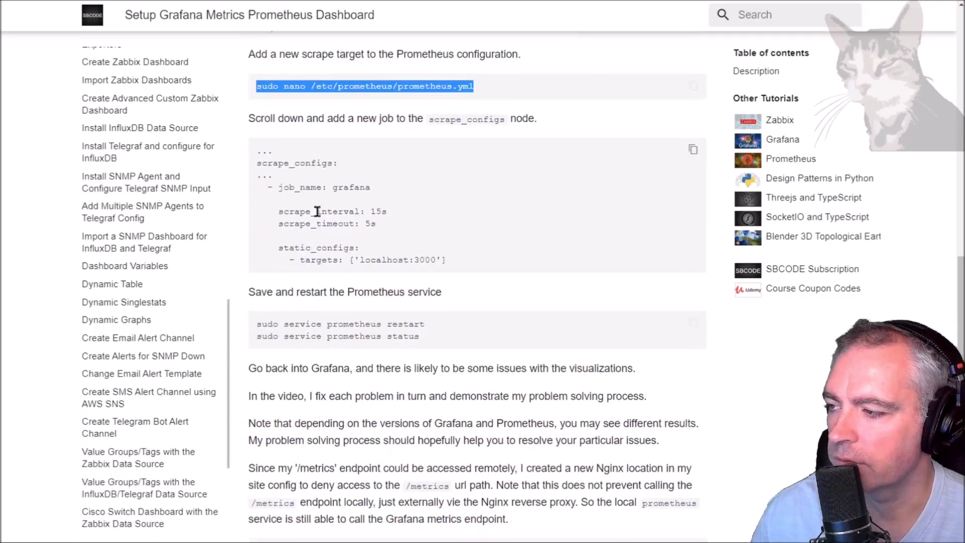
{"action": "left_click_drag", "start_coordinate": [446, 260], "coordinate": [253, 195]}
{"action": "key", "text": "ctrl+c"}
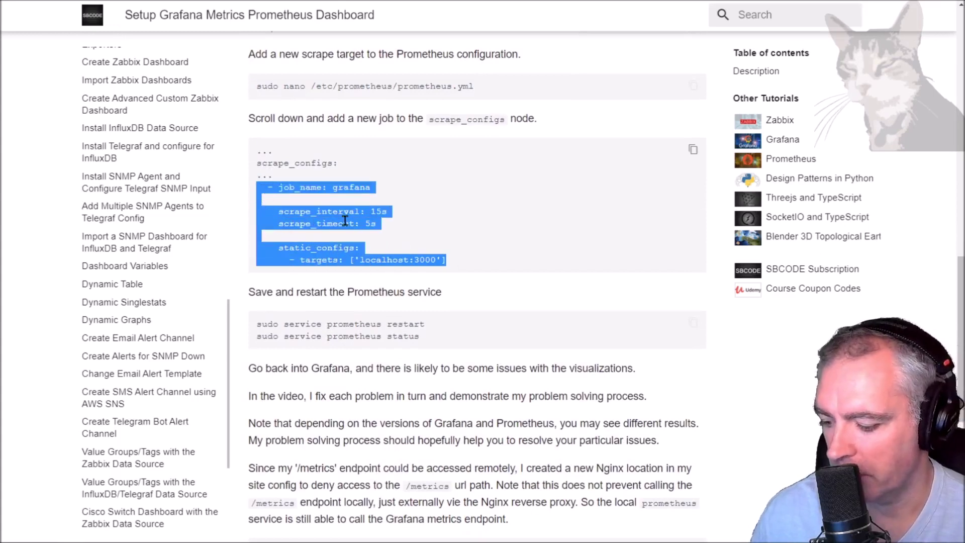
{"action": "left_click_drag", "start_coordinate": [261, 164], "coordinate": [336, 163]}
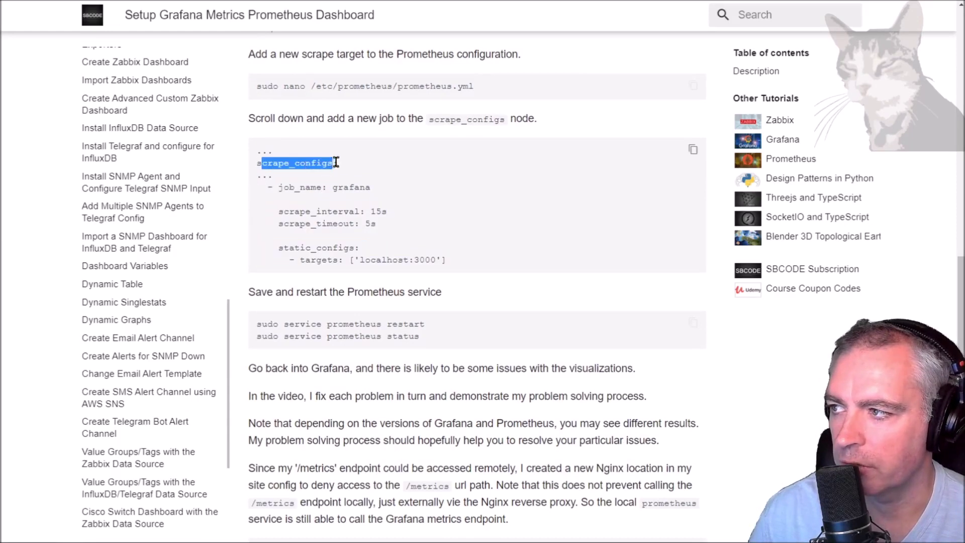
{"action": "left_click", "coordinate": [337, 163]}
Paste the grafana job at the end of prometheus.yml and check its localhost:3000 target and /metrics path
{"action": "key", "text": "alt+Tab"}
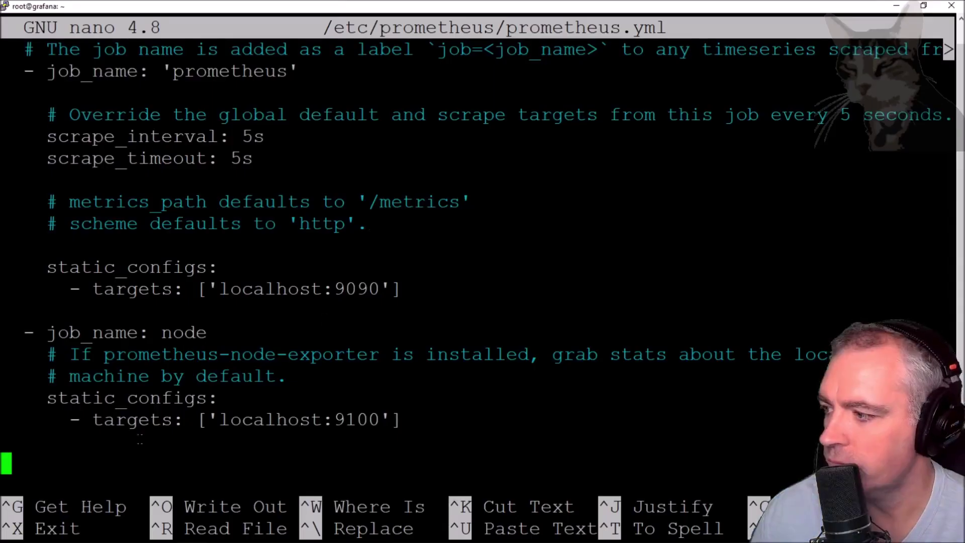
{"action": "right_click", "coordinate": [187, 443]}
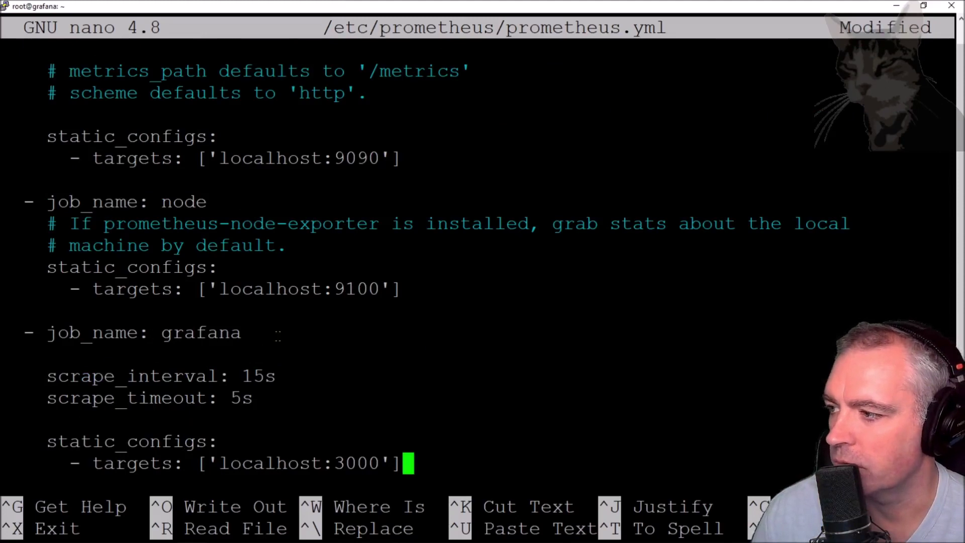
{"action": "double_click", "coordinate": [212, 336]}
{"action": "key", "text": "Down"}
{"action": "key", "text": "Up"}
{"action": "key", "text": "Up"}
{"action": "key", "text": "Up"}
{"action": "key", "text": "Up"}
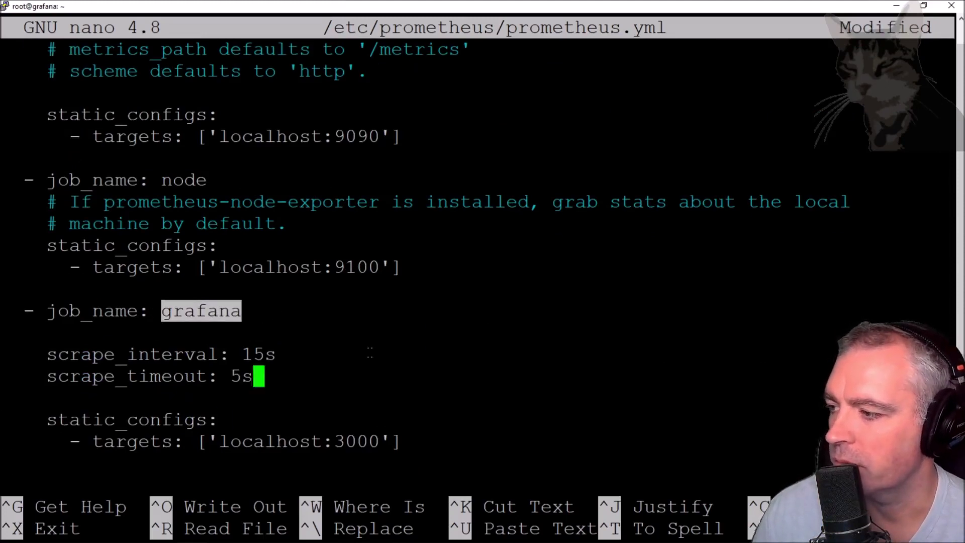
{"action": "key", "text": "Down"}
{"action": "key", "text": "Down"}
{"action": "key", "text": "Down"}
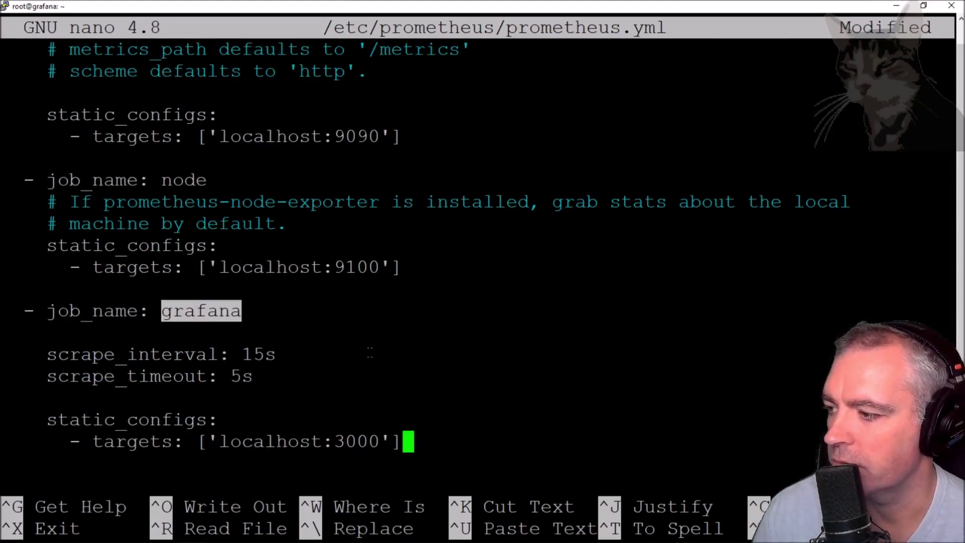
{"action": "left_click_drag", "start_coordinate": [223, 440], "coordinate": [371, 441]}
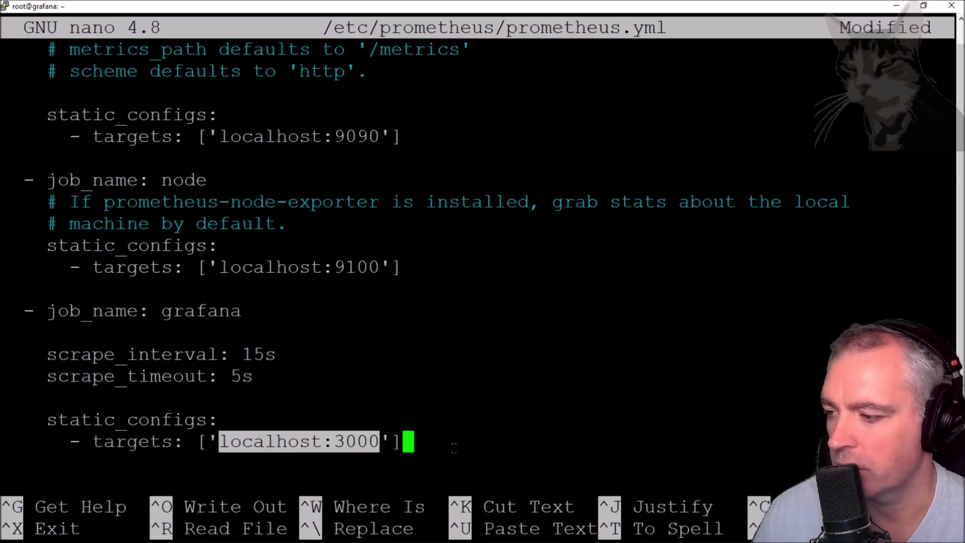
{"action": "left_click", "coordinate": [451, 347]}
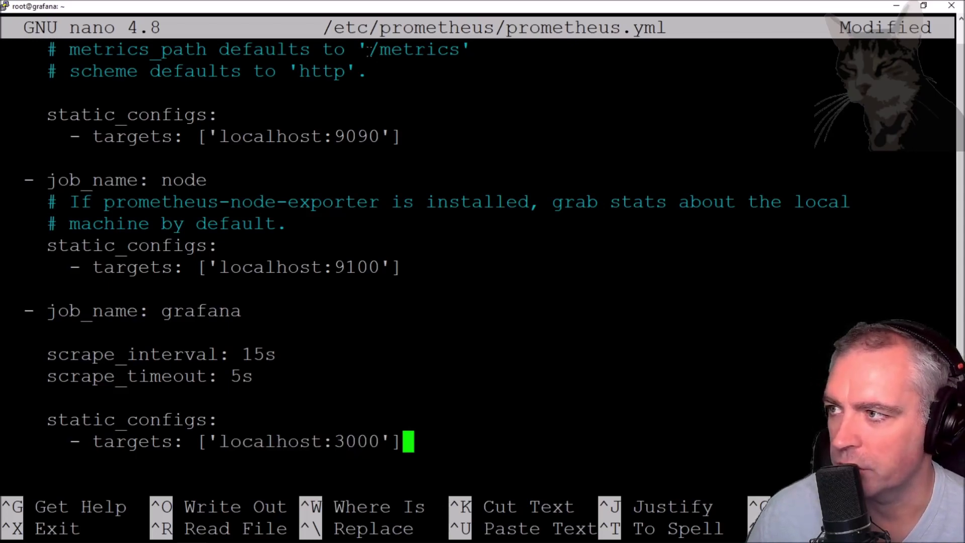
{"action": "left_click_drag", "start_coordinate": [368, 50], "coordinate": [456, 49]}
{"action": "left_click", "coordinate": [577, 343]}
Save prometheus.yml under its existing name and exit nano
{"action": "key", "text": "Return"}
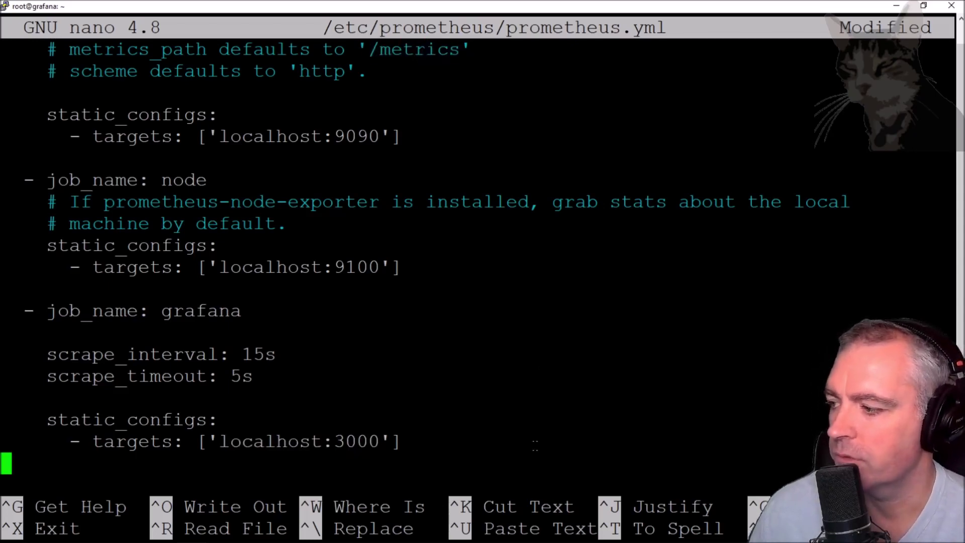
{"action": "key", "text": "ctrl+x"}
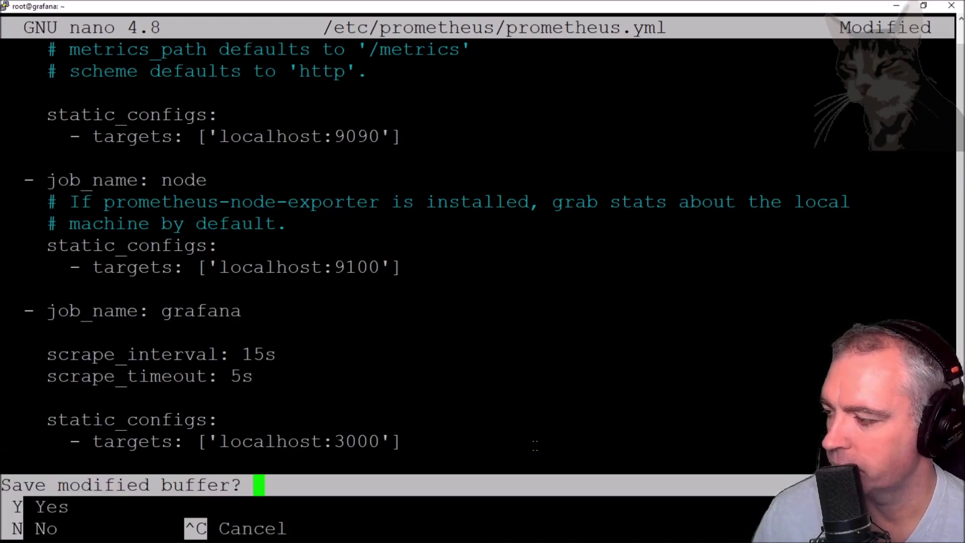
{"action": "key", "text": "y"}
{"action": "key", "text": "Return"}
Copy 'sudo service prometheus restart' from the tutorial and run it in the terminal
{"action": "key", "text": "alt+Tab"}
{"action": "left_click_drag", "start_coordinate": [431, 324], "coordinate": [251, 326]}
{"action": "key", "text": "ctrl+c"}
{"action": "key", "text": "alt+Tab"}
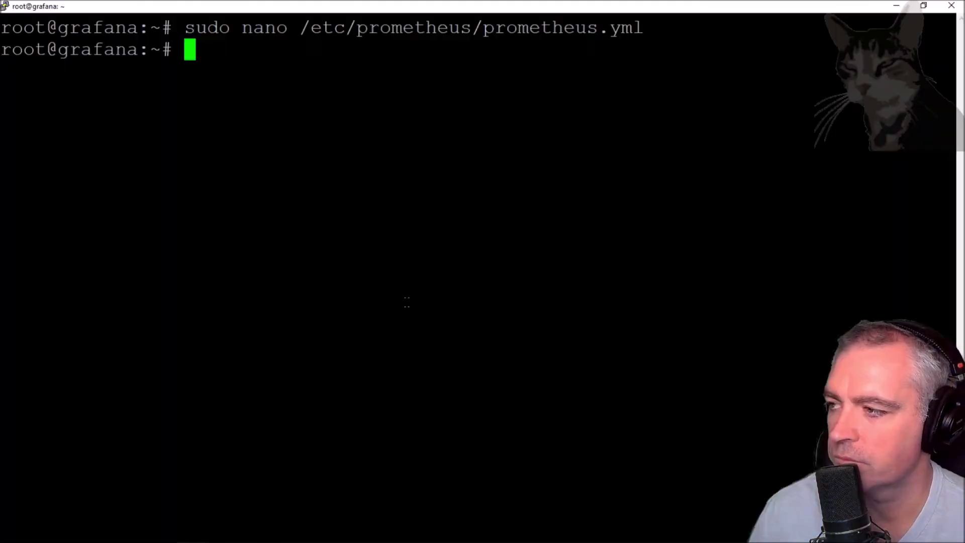
{"action": "right_click", "coordinate": [406, 304]}
{"action": "key", "text": "Return"}
Run 'sudo service prometheus status' to confirm Prometheus is active (running)
{"action": "key", "text": "Up"}
{"action": "key", "text": "BackSpace"}
{"action": "key", "text": "BackSpace"}
{"action": "key", "text": "BackSpace"}
{"action": "key", "text": "BackSpace"}
{"action": "key", "text": "BackSpace"}
{"action": "key", "text": "BackSpace"}
{"action": "key", "text": "BackSpace"}
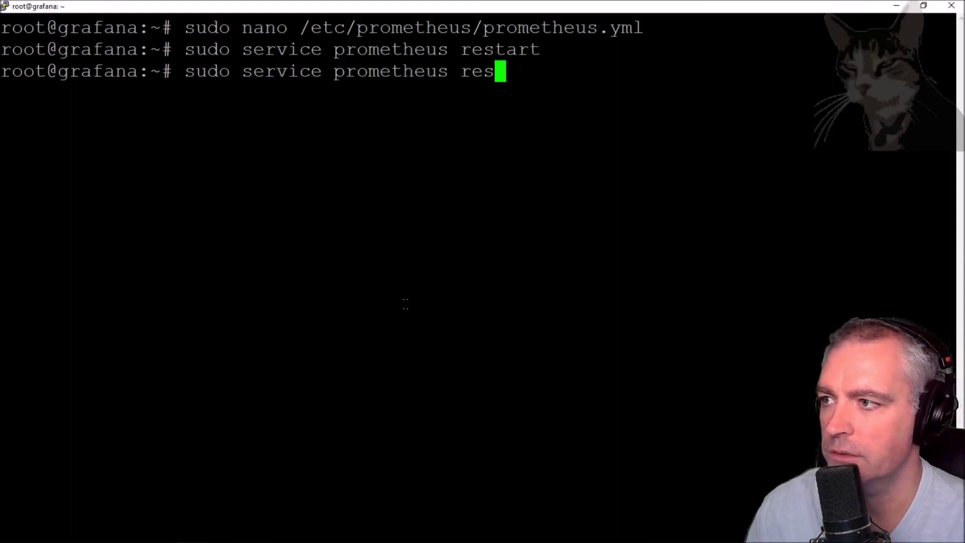
{"action": "type", "text": "statu"}
{"action": "type", "text": "s"}
{"action": "key", "text": "Return"}
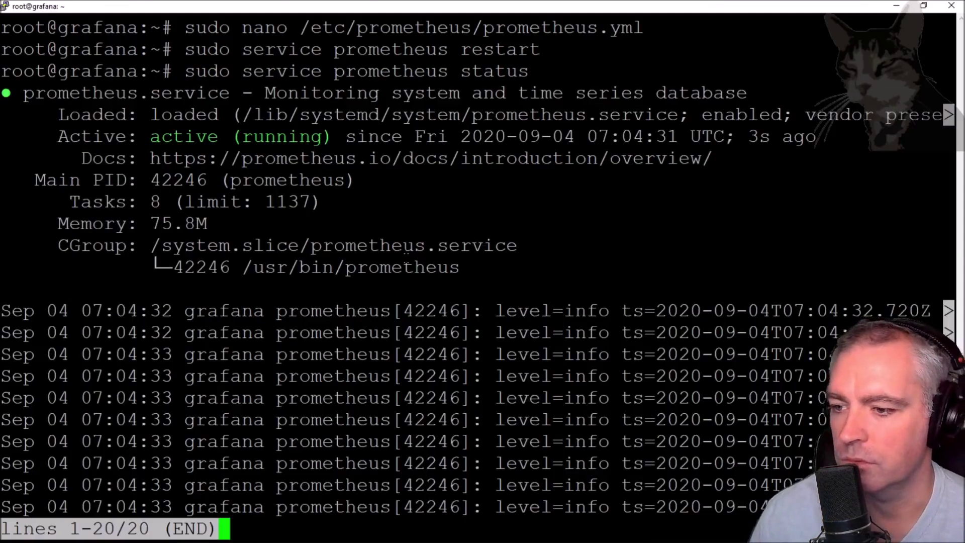
{"action": "key", "text": "ctrl+c"}
{"action": "key", "text": "ctrl+c"}
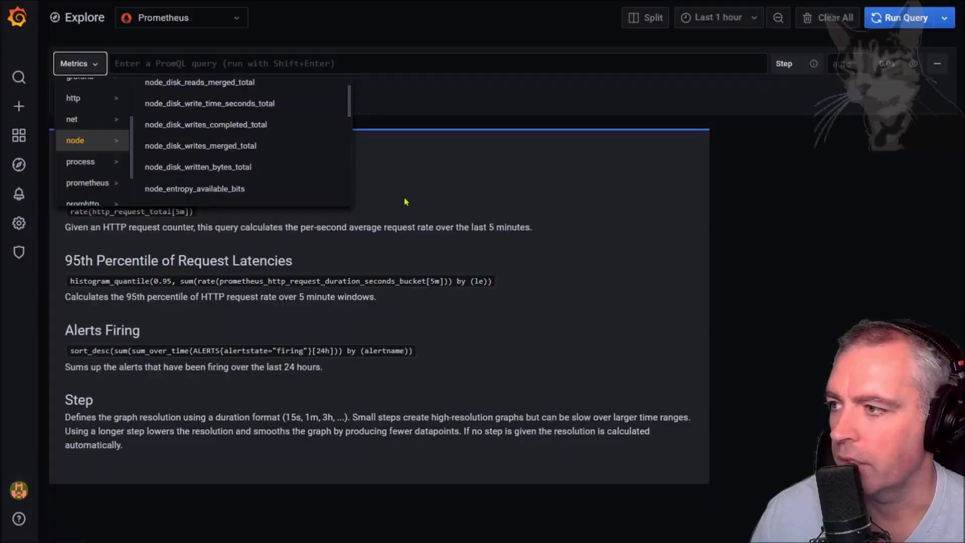
{"action": "right_click", "coordinate": [479, 183]}
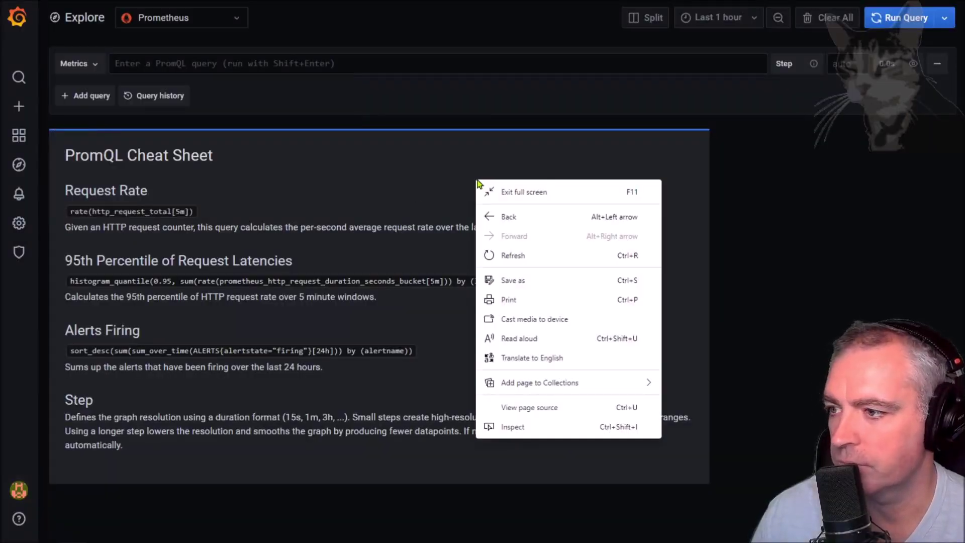
Refresh Explore and open the grafana group in the Metrics list to see its grafana_* series
{"action": "left_click", "coordinate": [517, 262]}
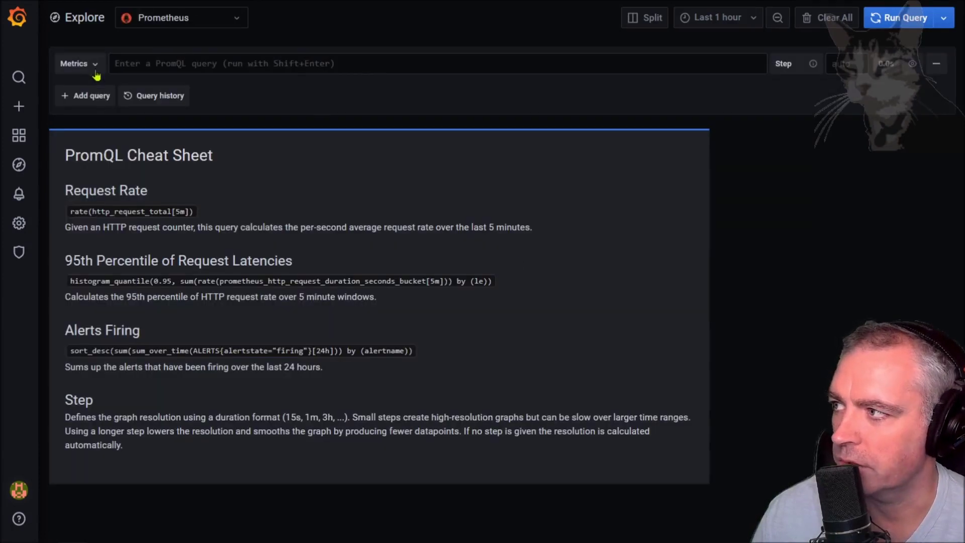
{"action": "left_click", "coordinate": [96, 70]}
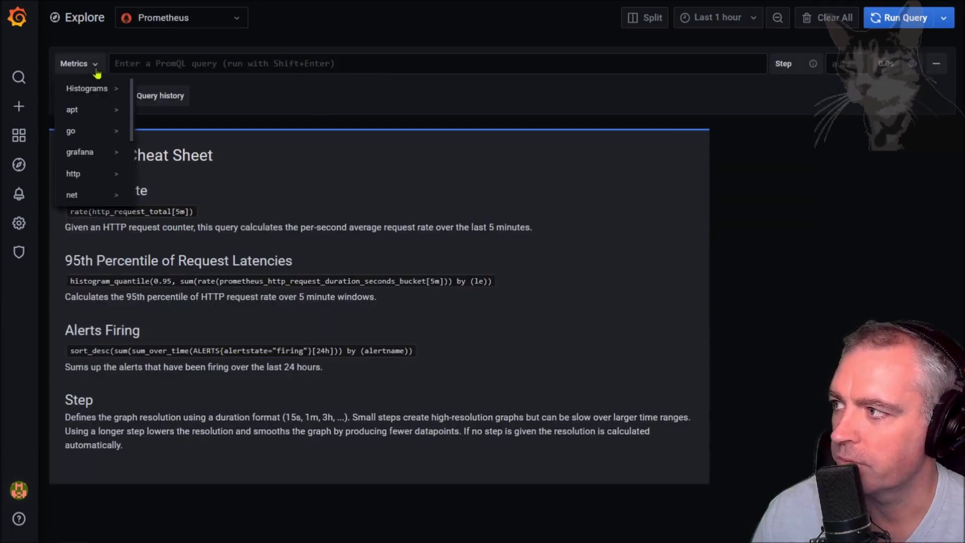
{"action": "left_click", "coordinate": [98, 158]}
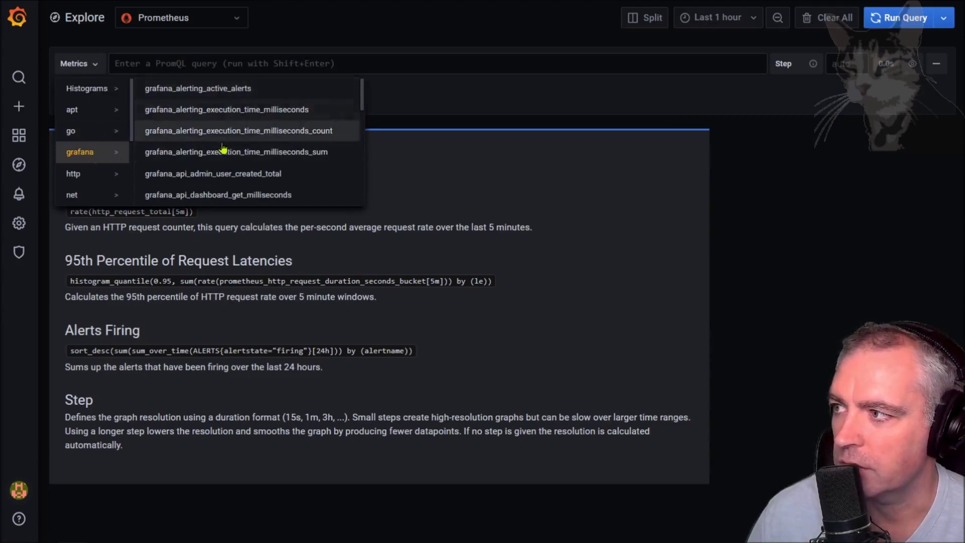
{"action": "scroll", "coordinate": [225, 156], "scroll_direction": "down", "scroll_amount": 3}
{"action": "scroll", "coordinate": [225, 156], "scroll_direction": "up", "scroll_amount": 2}
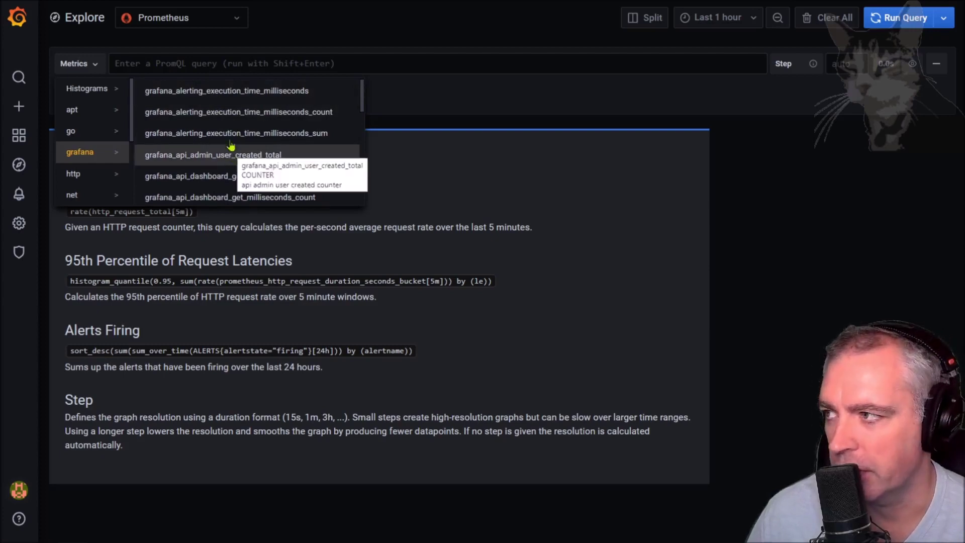
{"action": "scroll", "coordinate": [201, 121], "scroll_direction": "up", "scroll_amount": 1}
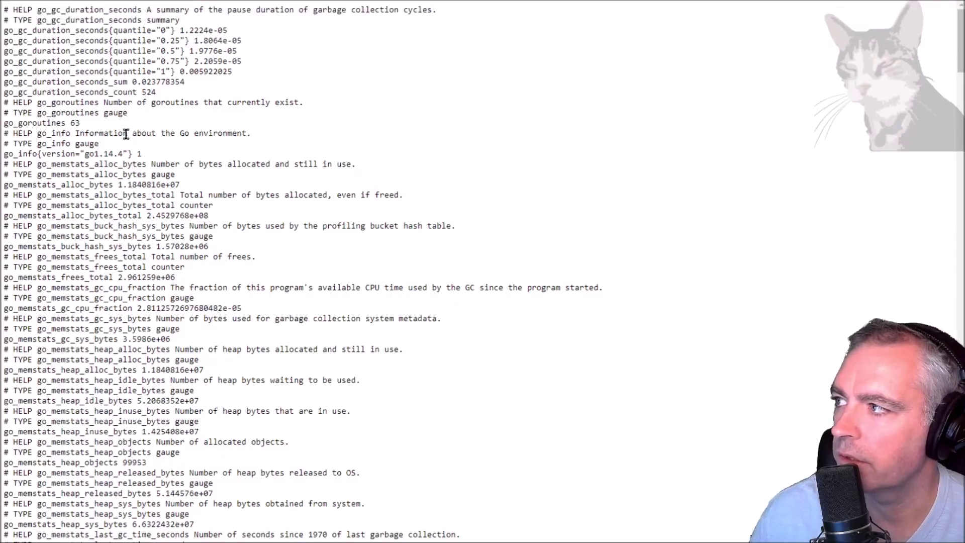
{"action": "key", "text": "ctrl+f"}
{"action": "type", "text": "active"}
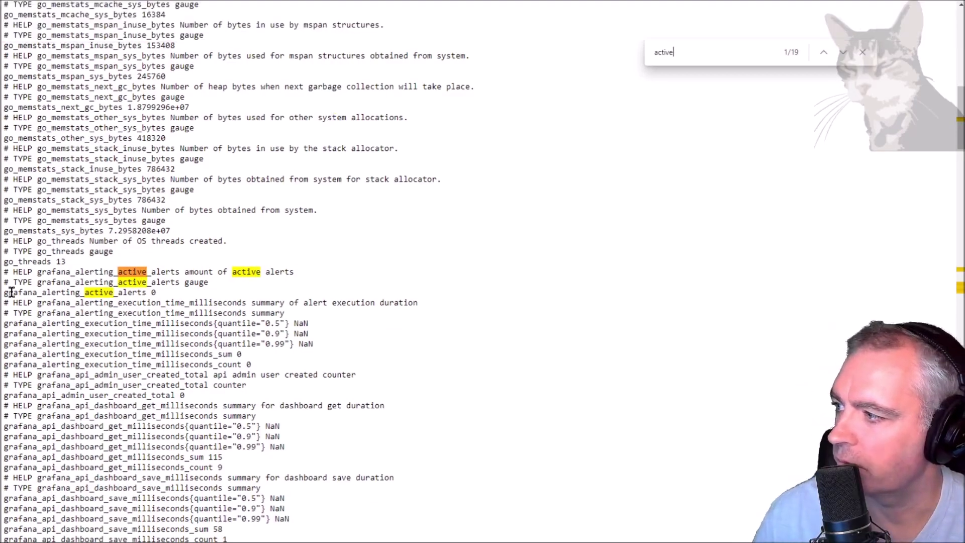
{"action": "left_click_drag", "start_coordinate": [4, 292], "coordinate": [109, 292]}
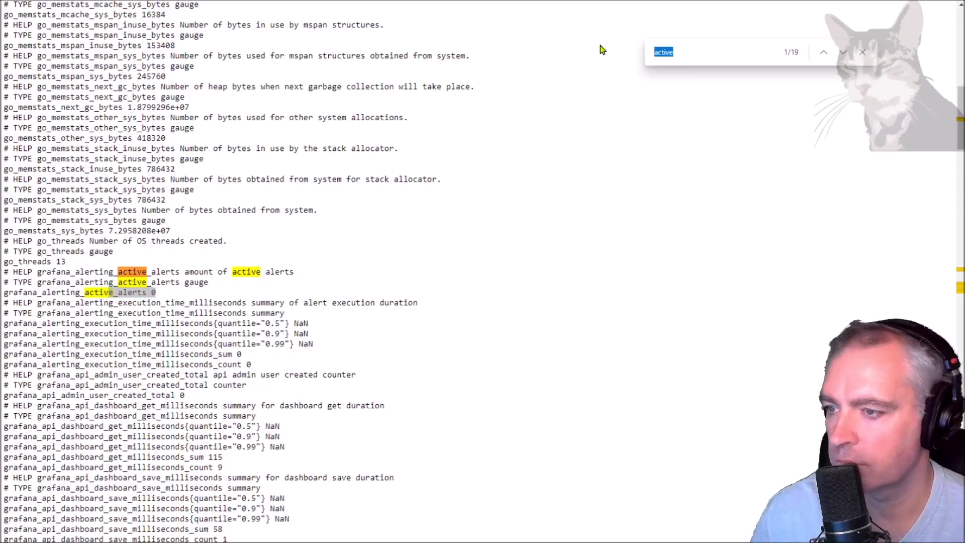
{"action": "type", "text": "millisec"}
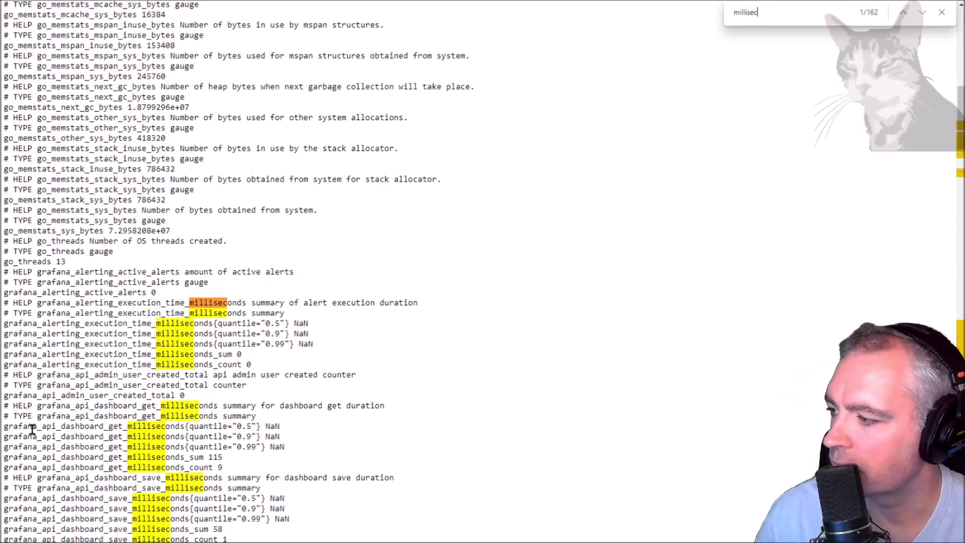
{"action": "left_click_drag", "start_coordinate": [5, 427], "coordinate": [186, 426]}
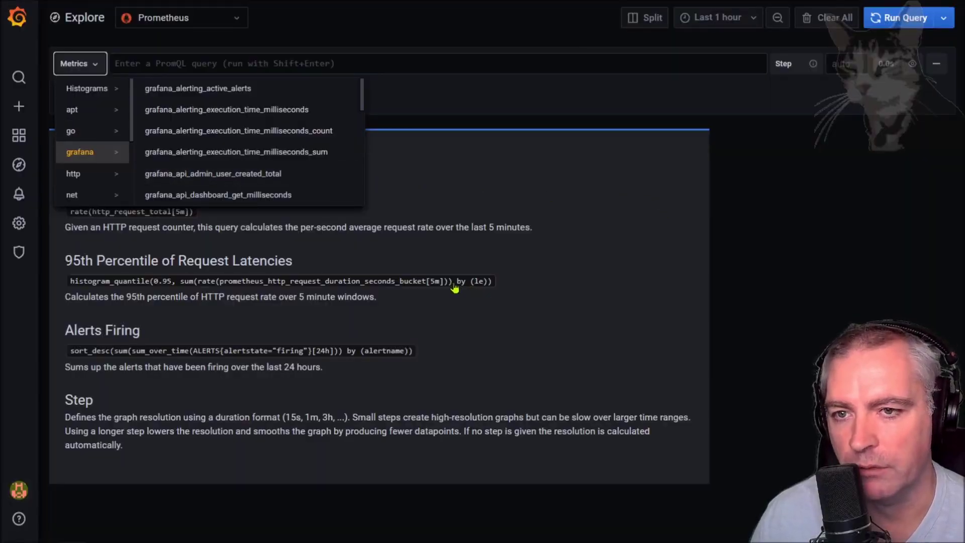
{"action": "left_click", "coordinate": [18, 193]}
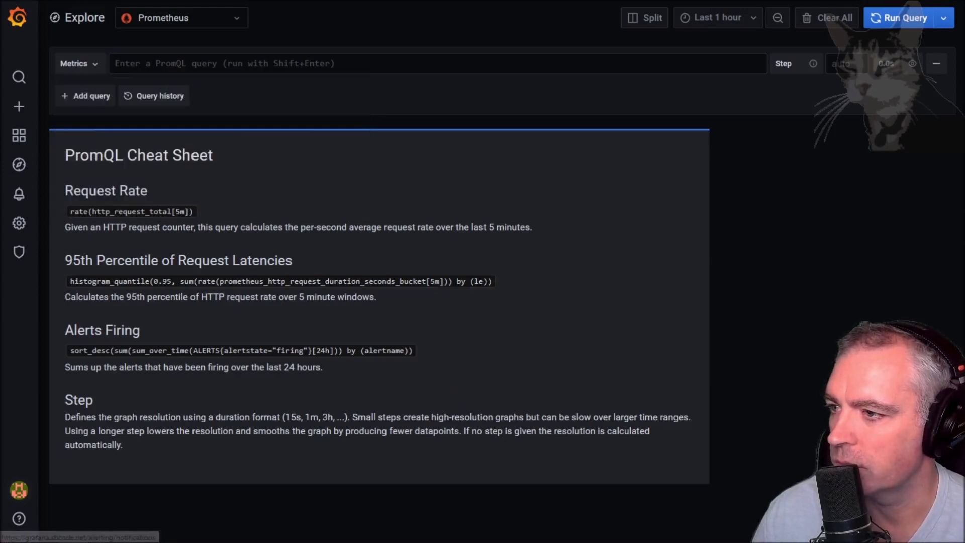
Open 'Grafana metrics' from Home's recently viewed list, showing 1 instance, 6 dashboards, 1 user, 0 playlists
{"action": "mouse_move", "coordinate": [16, 141]}
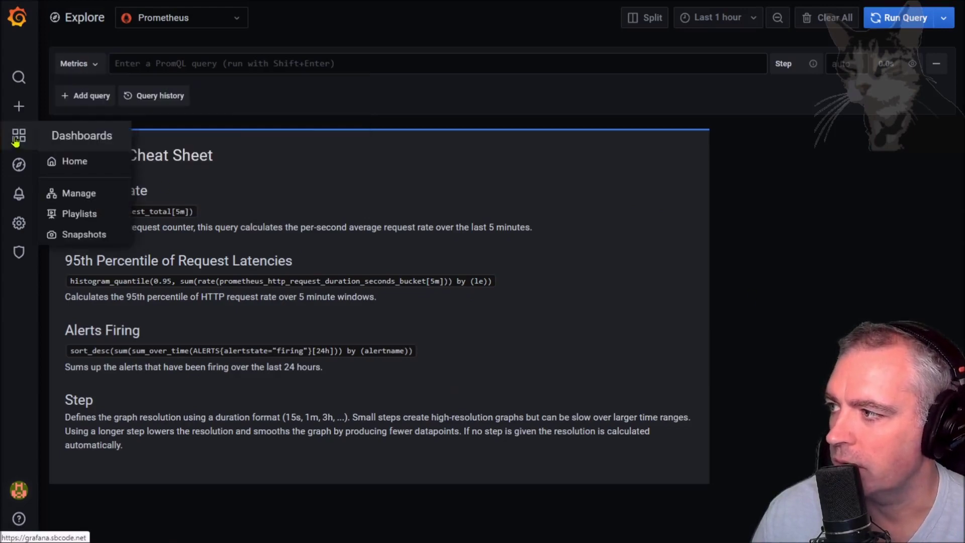
{"action": "left_click", "coordinate": [70, 162]}
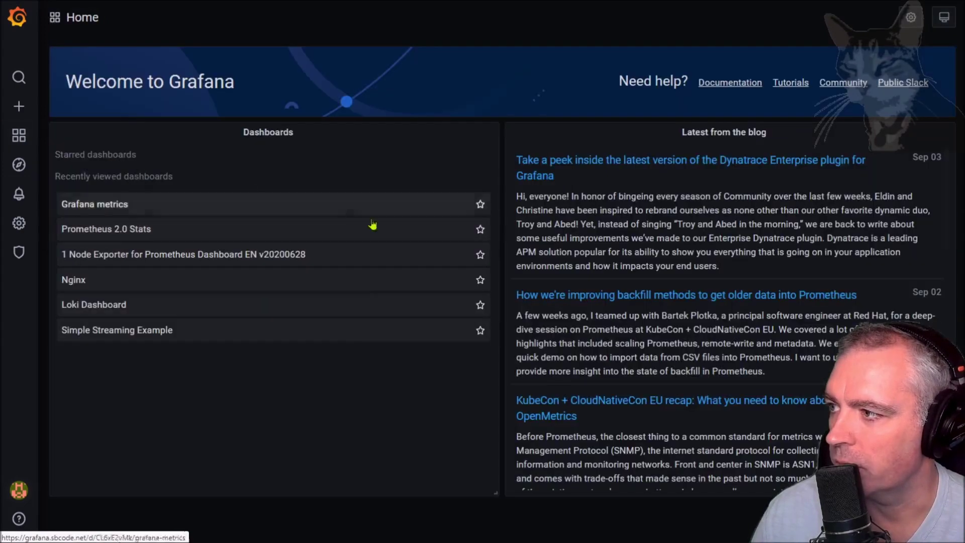
{"action": "left_click", "coordinate": [88, 207]}
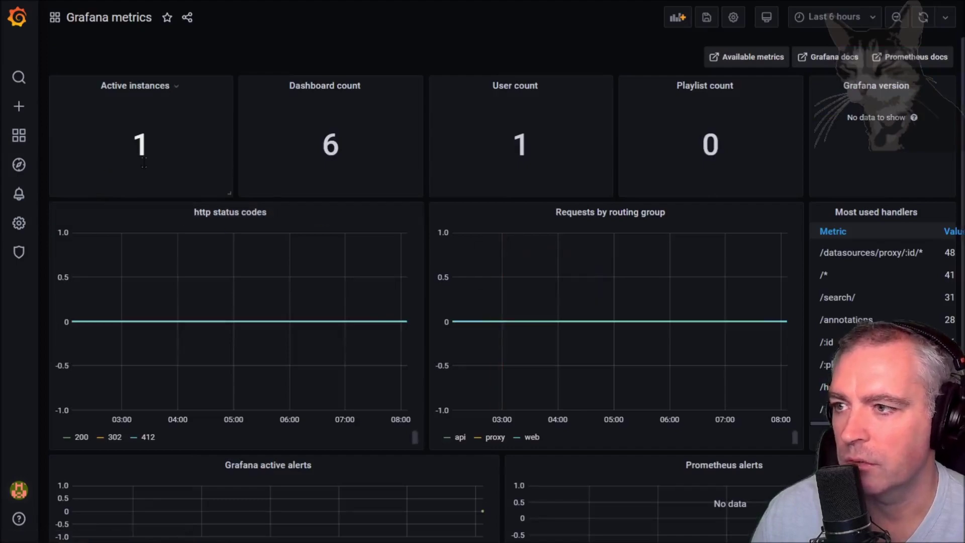
{"action": "scroll", "coordinate": [718, 286], "scroll_direction": "down", "scroll_amount": 4}
{"action": "scroll", "coordinate": [689, 308], "scroll_direction": "up", "scroll_amount": 4}
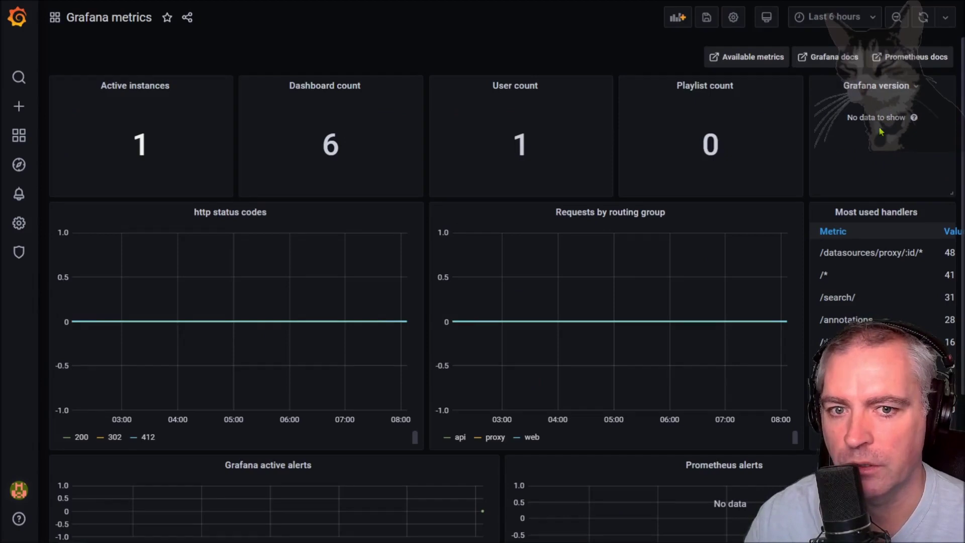
Edit the Grafana version panel's query and copy grafana_build_info from /metrics to replace grafana_info
{"action": "key", "text": "e"}
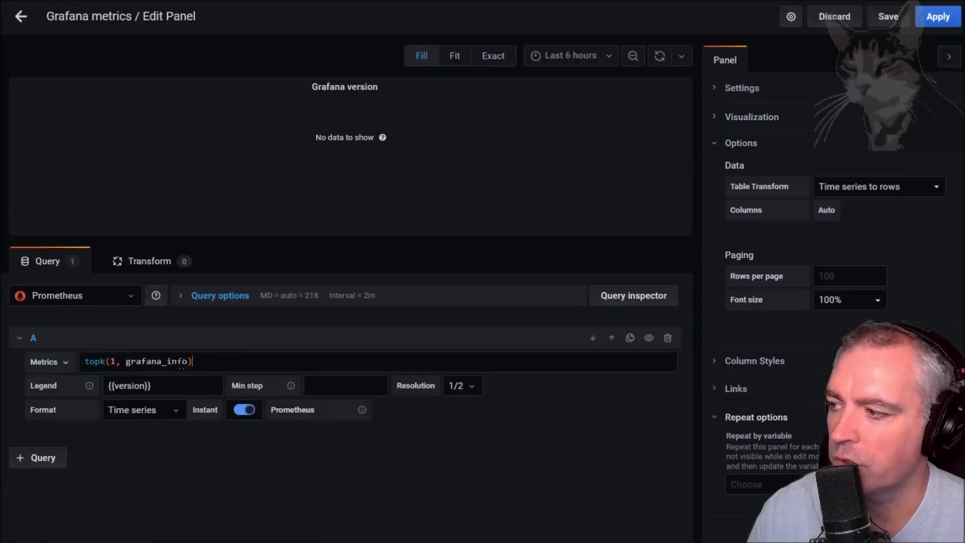
{"action": "left_click_drag", "start_coordinate": [192, 362], "coordinate": [87, 362]}
{"action": "left_click", "coordinate": [201, 359]}
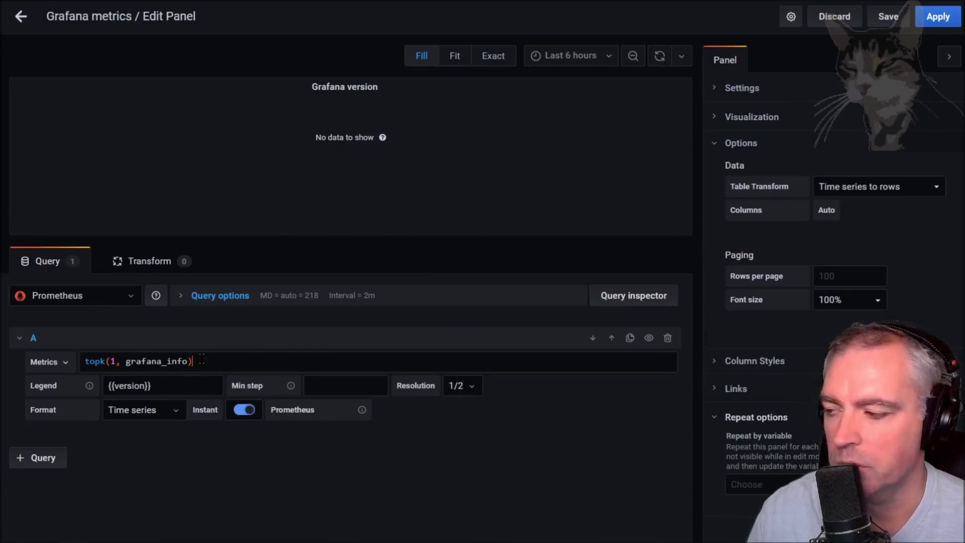
{"action": "double_click", "coordinate": [162, 362]}
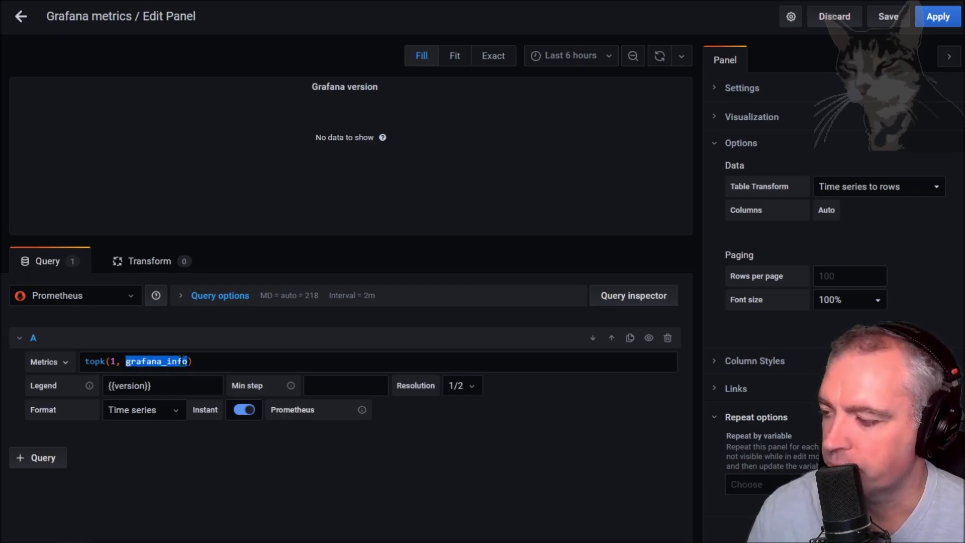
{"action": "left_click", "coordinate": [186, 362]}
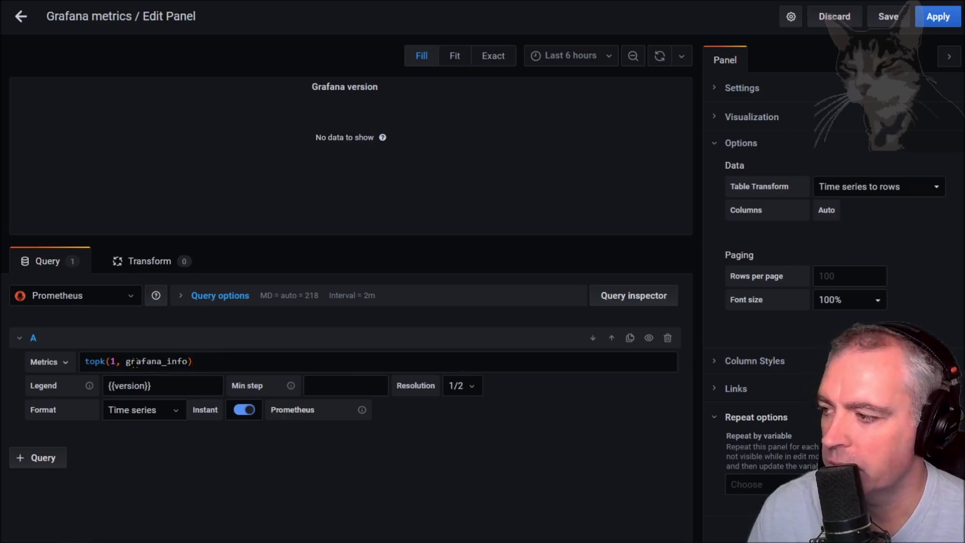
{"action": "left_click_drag", "start_coordinate": [162, 362], "coordinate": [188, 362]}
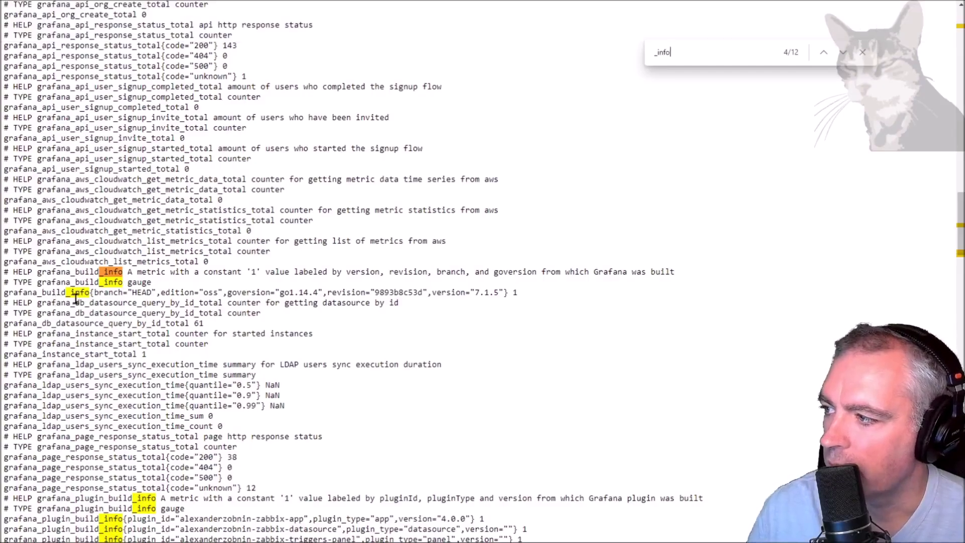
{"action": "left_click_drag", "start_coordinate": [3, 293], "coordinate": [90, 293]}
{"action": "key", "text": "ctrl+c"}
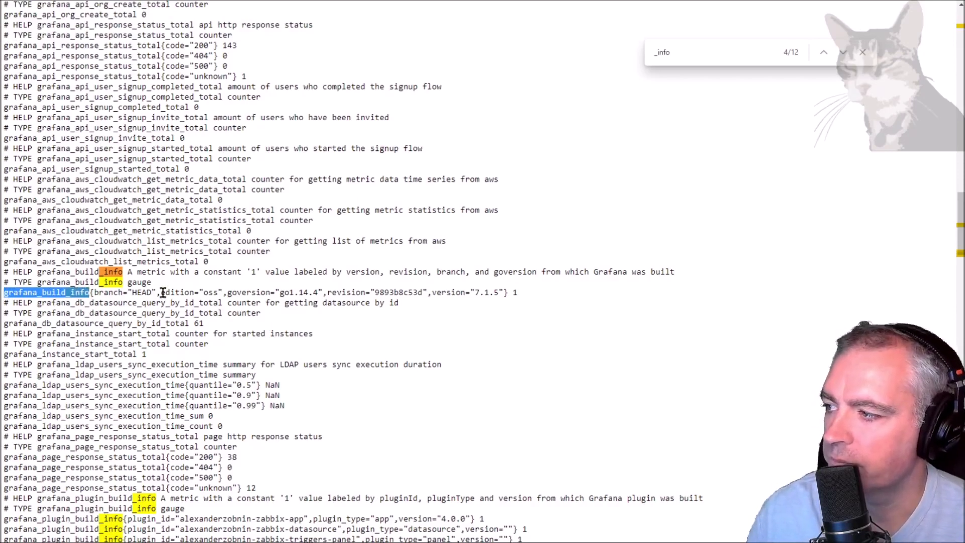
{"action": "key", "text": "alt+Tab"}
Set the query to topk(1, grafana_build_info) via autocomplete and apply, showing version 7.1.5
{"action": "key", "text": "ctrl+v"}
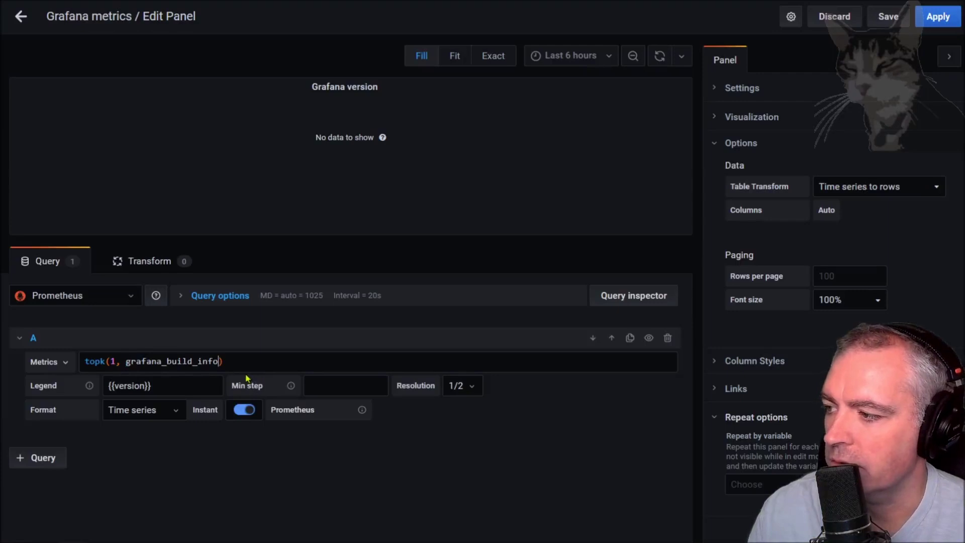
{"action": "left_click", "coordinate": [318, 451]}
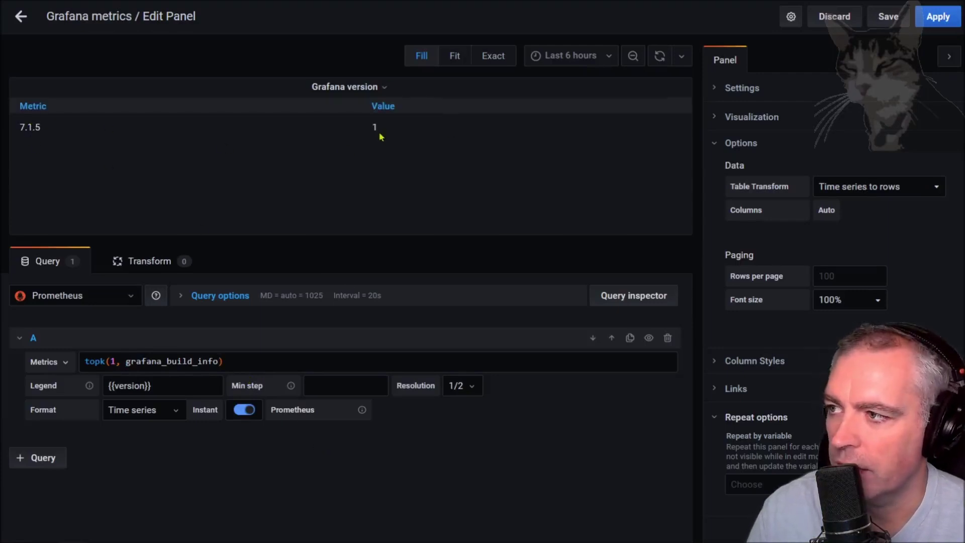
{"action": "double_click", "coordinate": [200, 361]}
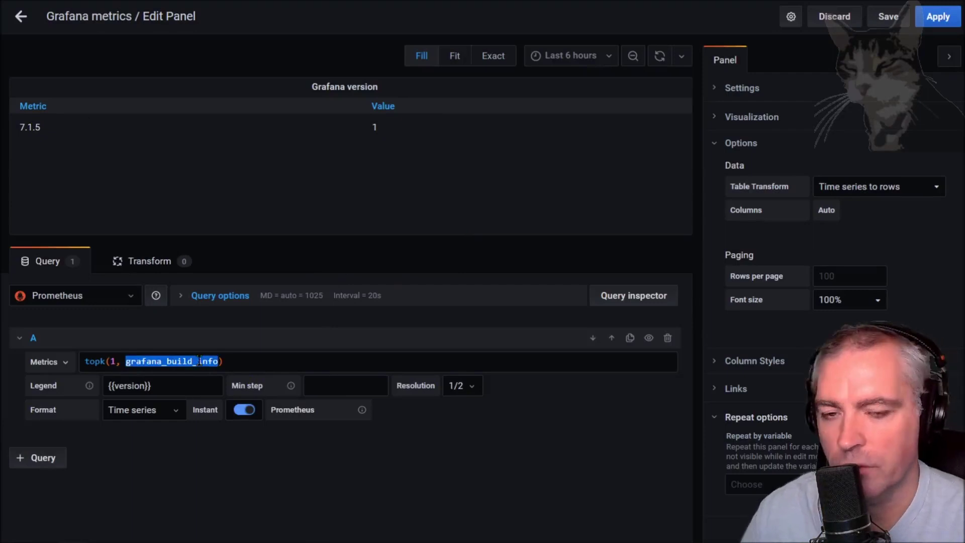
{"action": "key", "text": "BackSpace"}
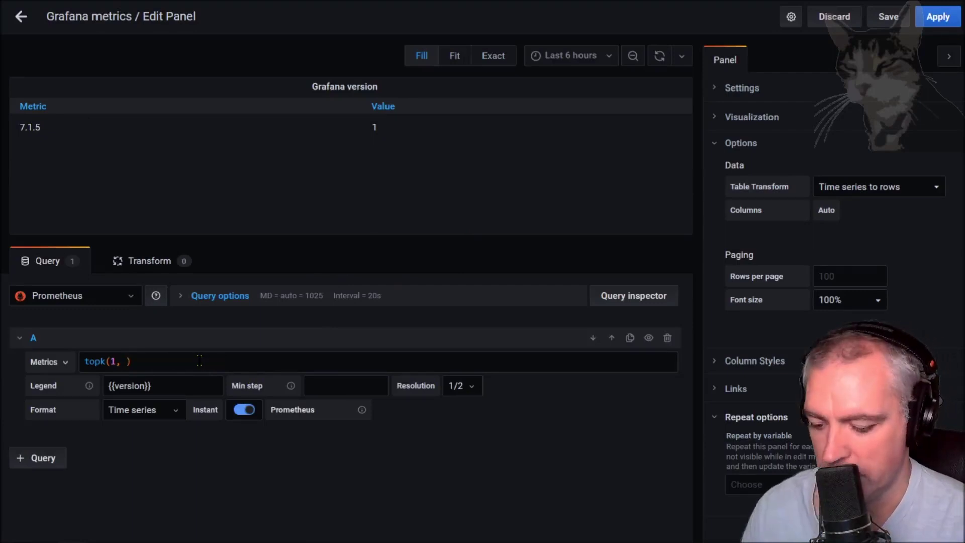
{"action": "type", "text": "info"}
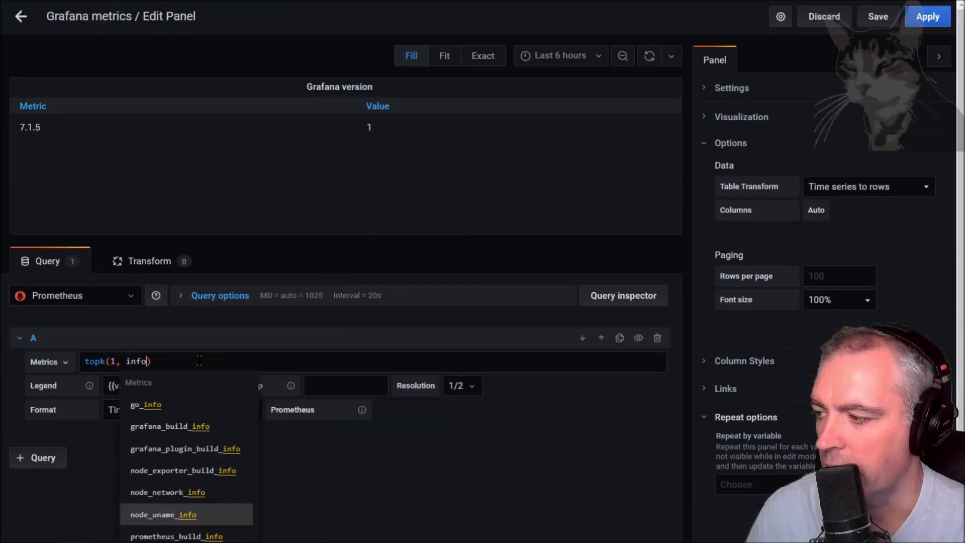
{"action": "key", "text": "Up"}
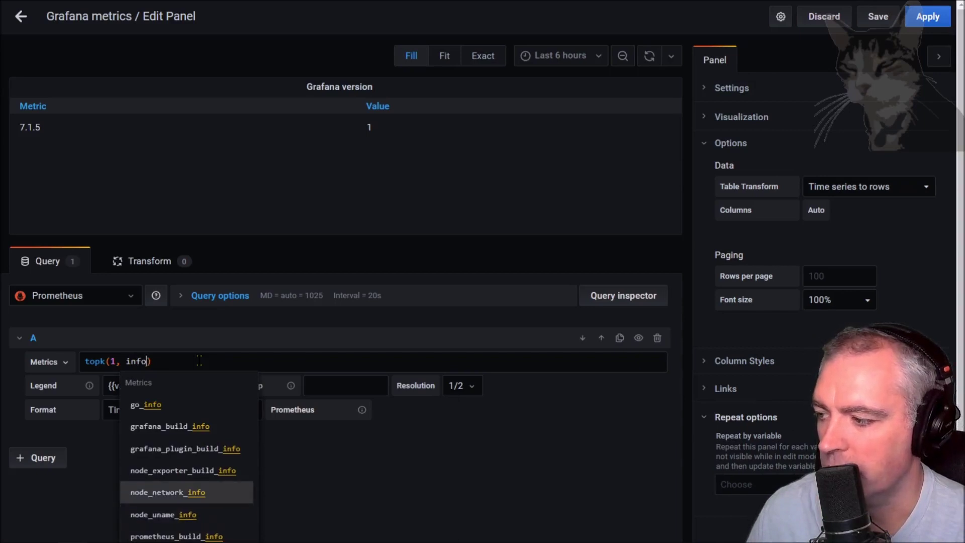
{"action": "key", "text": "Down"}
{"action": "key", "text": "Down"}
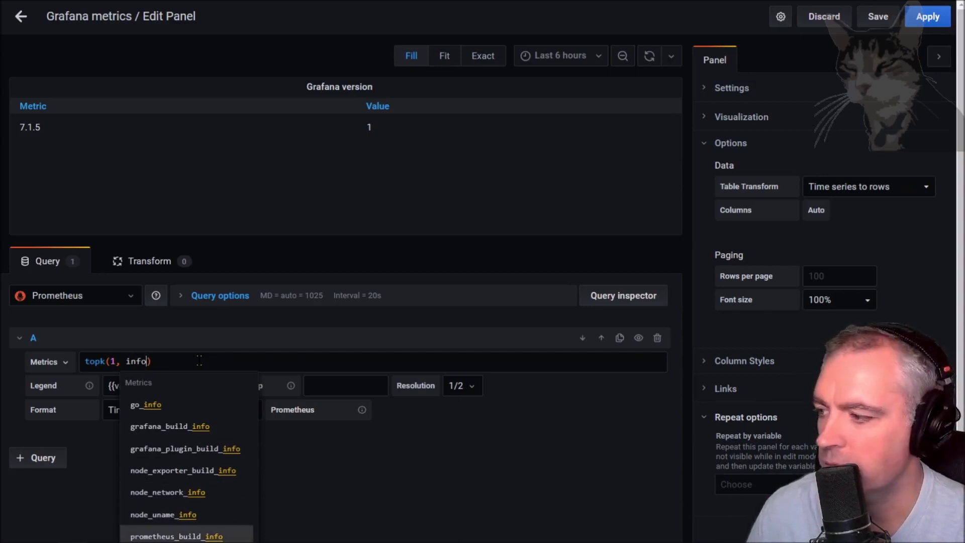
{"action": "key", "text": "Up"}
{"action": "key", "text": "Up"}
{"action": "key", "text": "Up"}
{"action": "key", "text": "Up"}
{"action": "key", "text": "Up"}
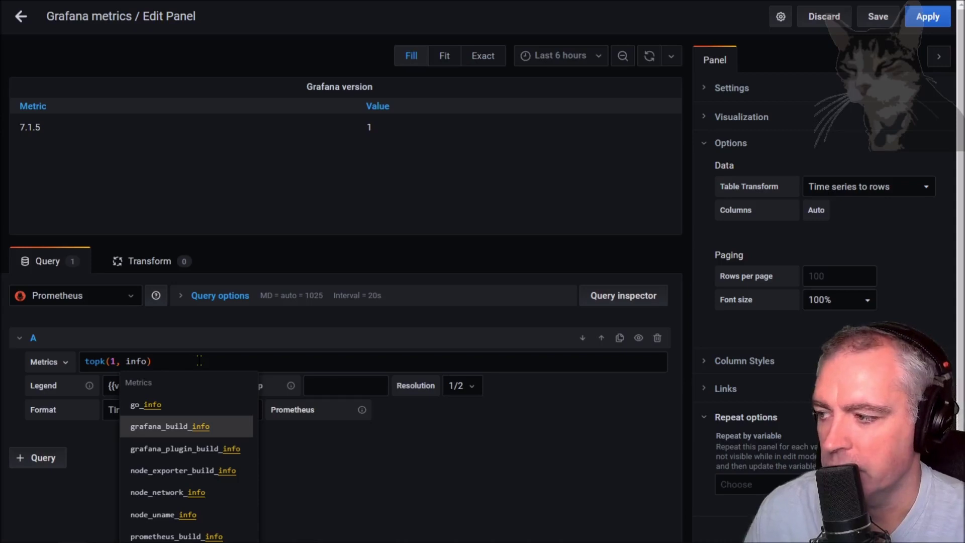
{"action": "left_click", "coordinate": [172, 430]}
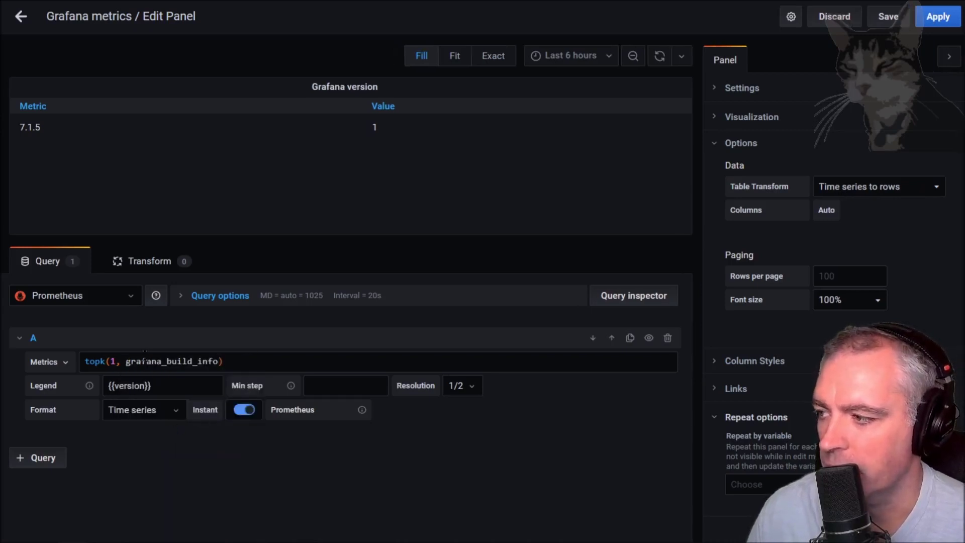
{"action": "left_click", "coordinate": [935, 16]}
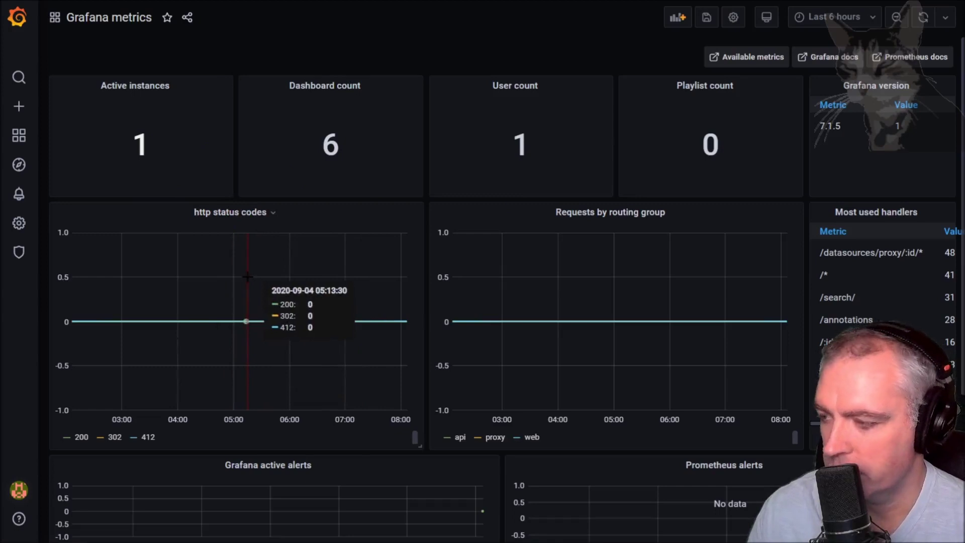
Compare the http status codes query's job='grafana' with the grafana job_name in prometheus.yml
{"action": "key", "text": "e"}
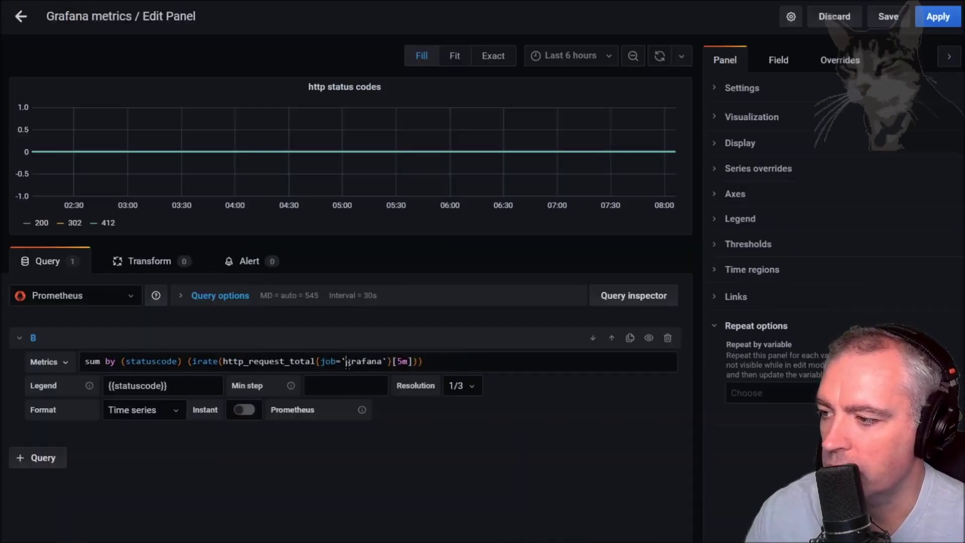
{"action": "left_click_drag", "start_coordinate": [346, 361], "coordinate": [382, 362]}
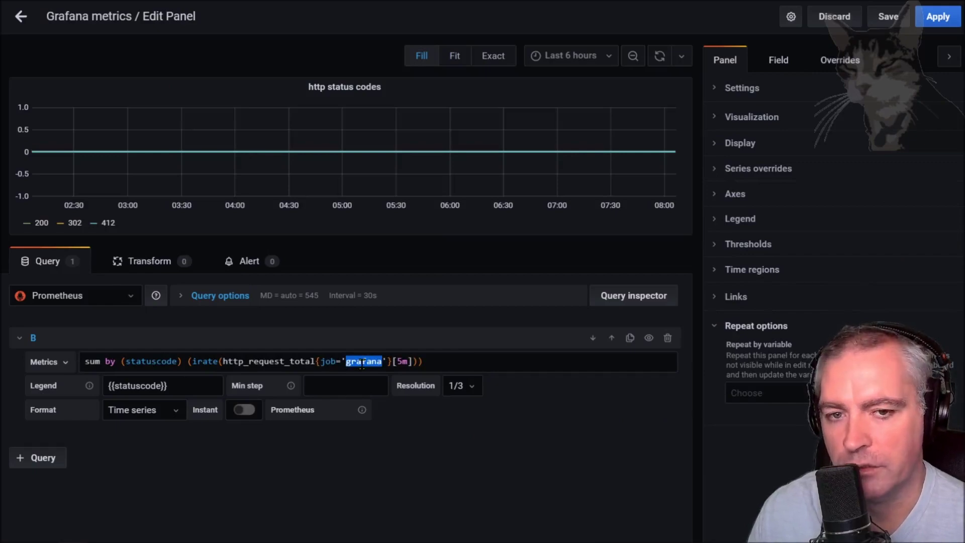
{"action": "key", "text": "alt+Tab"}
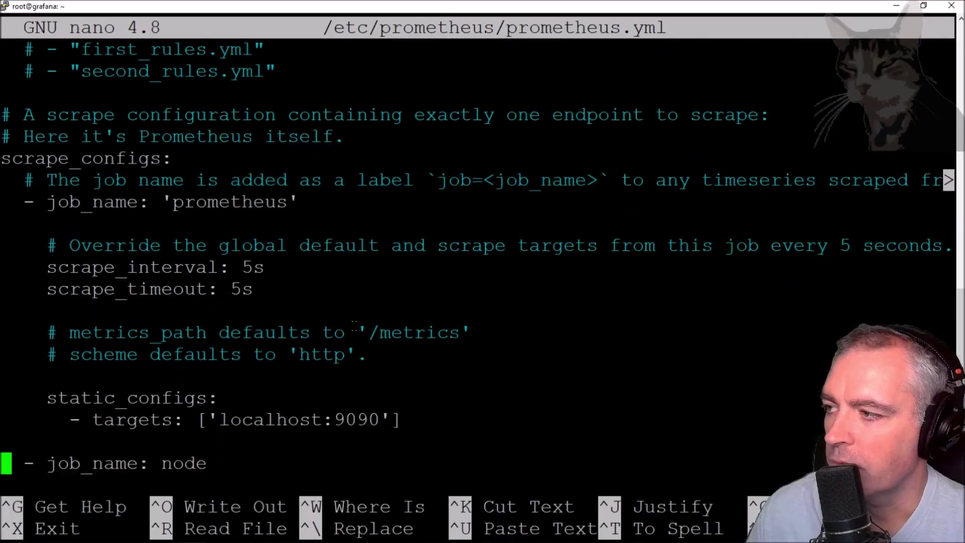
{"action": "key", "text": "Down"}
{"action": "key", "text": "Down"}
{"action": "key", "text": "Down"}
{"action": "key", "text": "Down"}
{"action": "key", "text": "Down"}
{"action": "key", "text": "Down"}
{"action": "key", "text": "Down"}
{"action": "key", "text": "Down"}
{"action": "key", "text": "Down"}
{"action": "key", "text": "Down"}
{"action": "key", "text": "Down"}
{"action": "key", "text": "Down"}
{"action": "key", "text": "Down"}
{"action": "key", "text": "Down"}
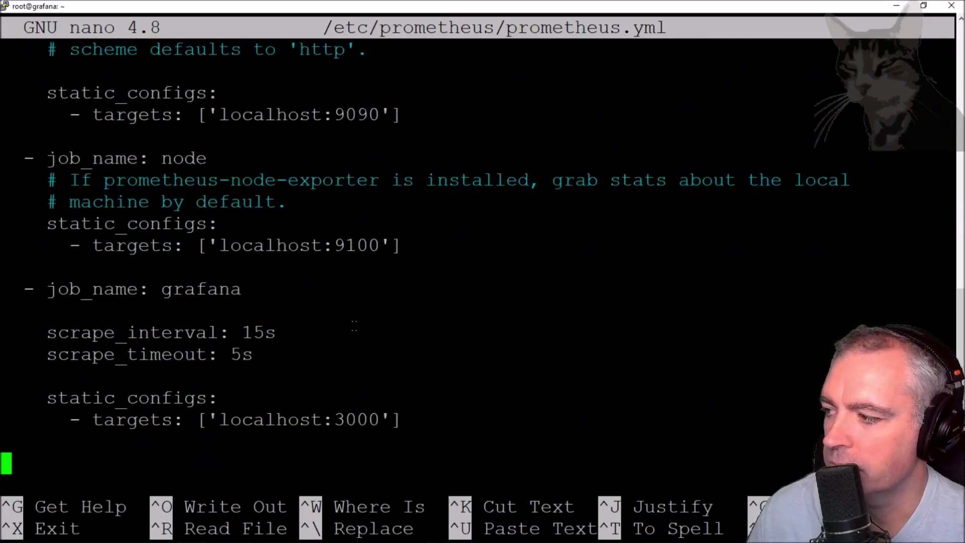
{"action": "double_click", "coordinate": [169, 293]}
{"action": "key", "text": "alt+Tab"}
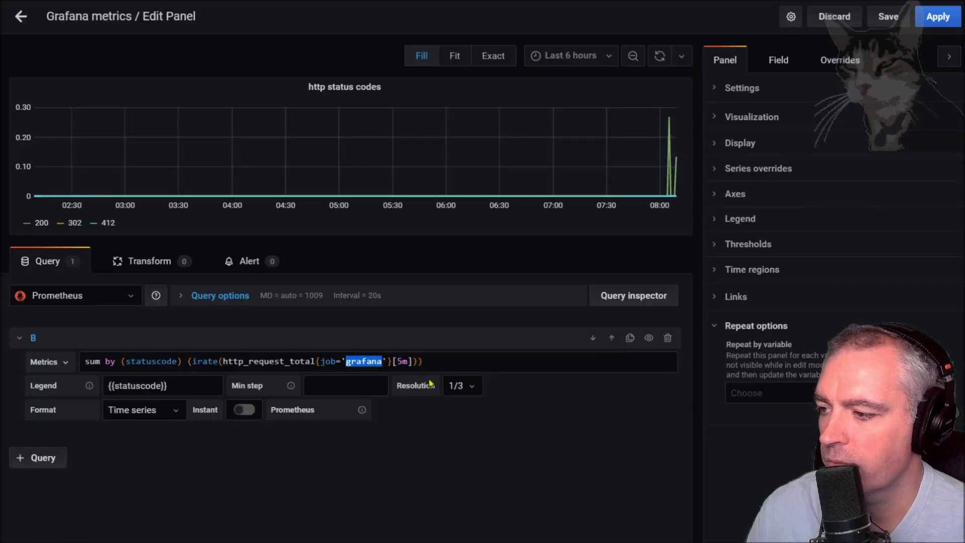
{"action": "left_click", "coordinate": [442, 362]}
{"action": "key", "text": "Escape"}
Set the dashboard time range to Last 5 minutes
{"action": "left_click", "coordinate": [829, 17]}
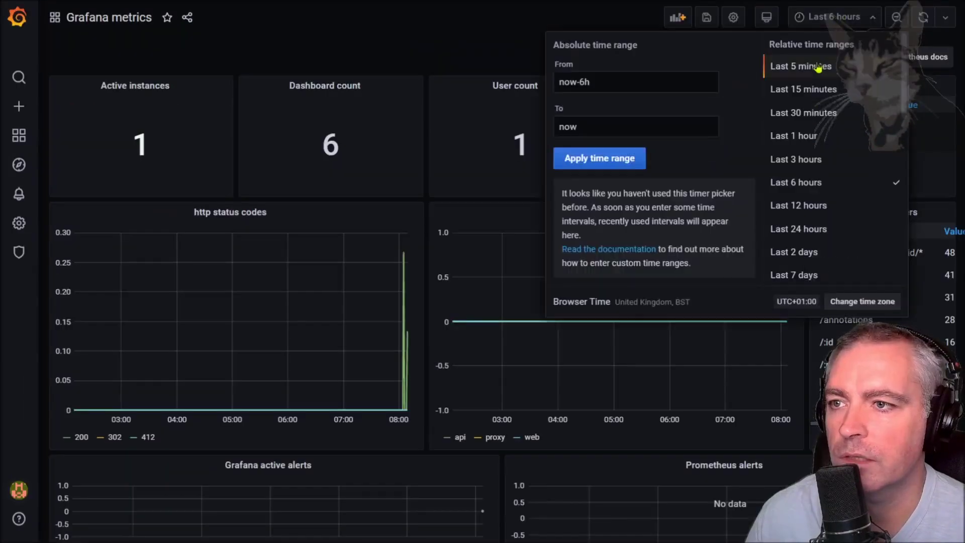
{"action": "left_click", "coordinate": [820, 65]}
{"action": "scroll", "coordinate": [687, 347], "scroll_direction": "down", "scroll_amount": 4}
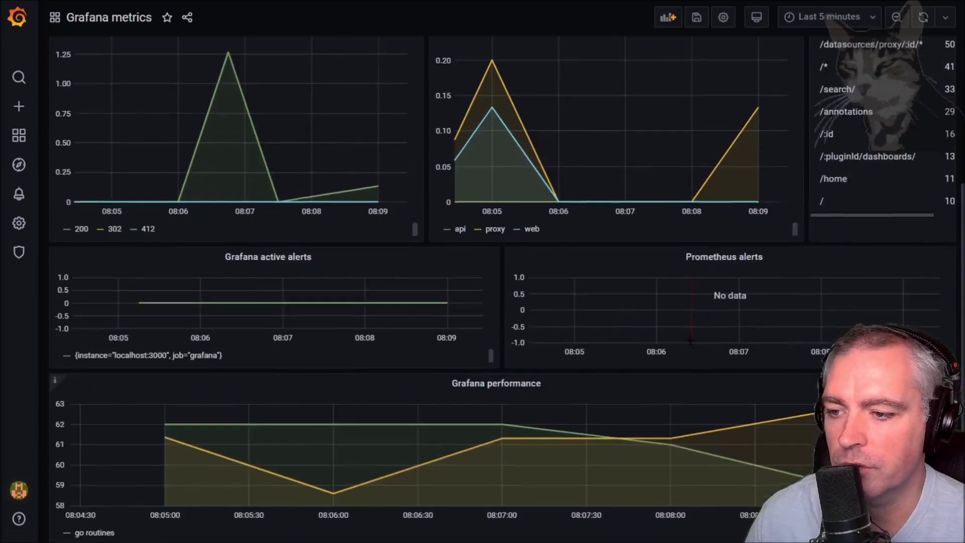
{"action": "scroll", "coordinate": [687, 347], "scroll_direction": "up", "scroll_amount": 4}
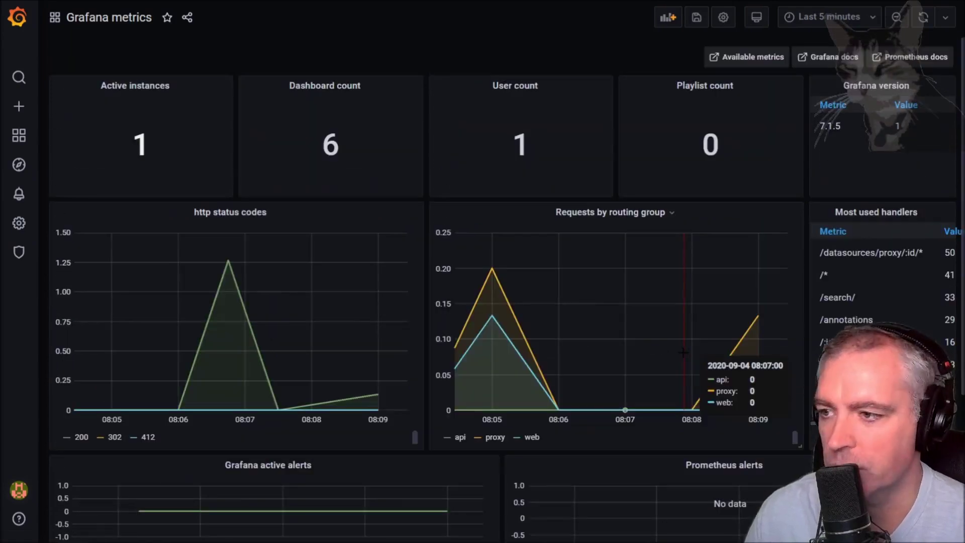
Inspect the Most used handlers query's job name and sort function, then return to the dashboard
{"action": "key", "text": "e"}
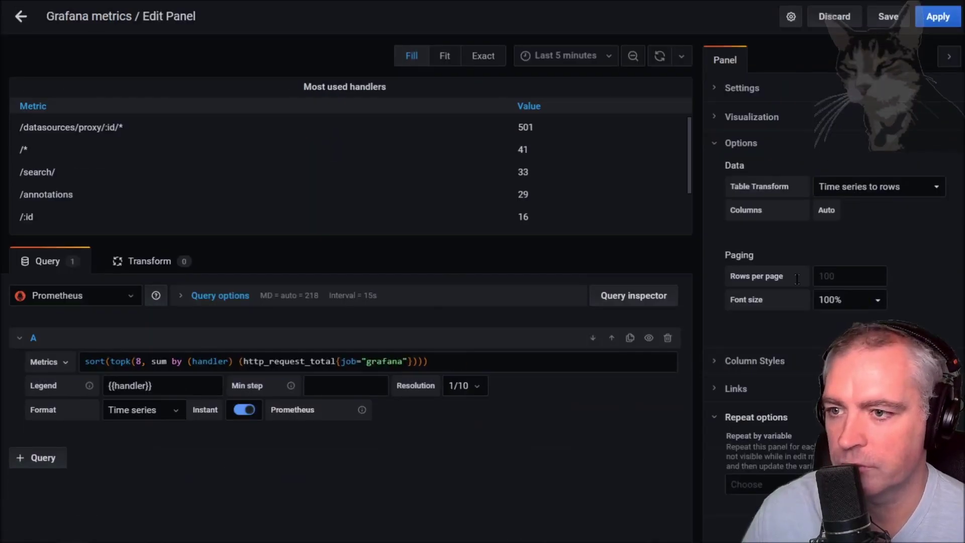
{"action": "left_click_drag", "start_coordinate": [365, 362], "coordinate": [405, 362]}
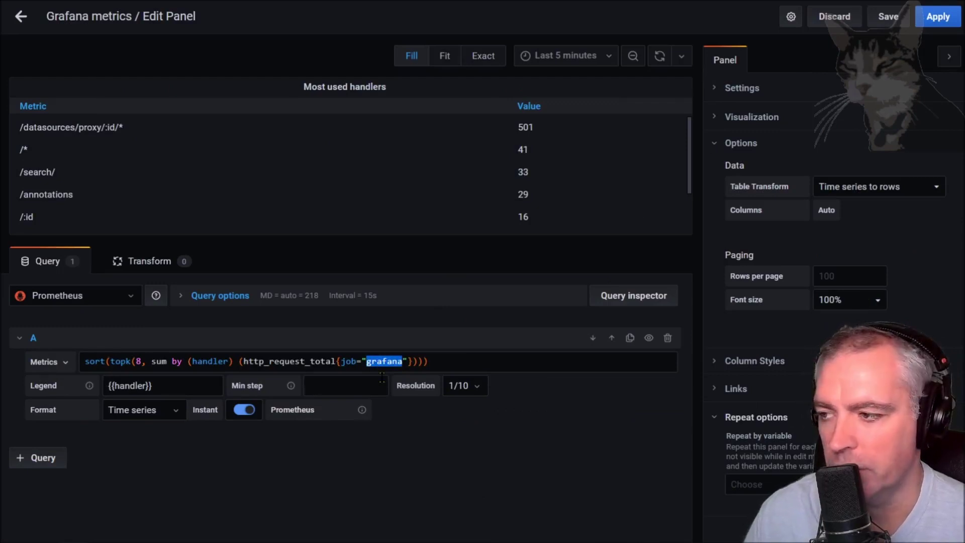
{"action": "left_click", "coordinate": [261, 354]}
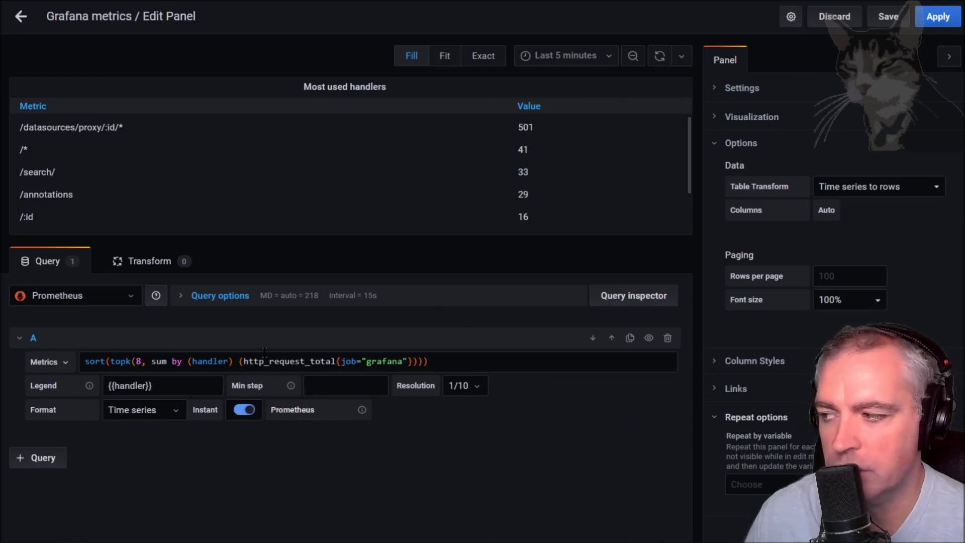
{"action": "double_click", "coordinate": [96, 360]}
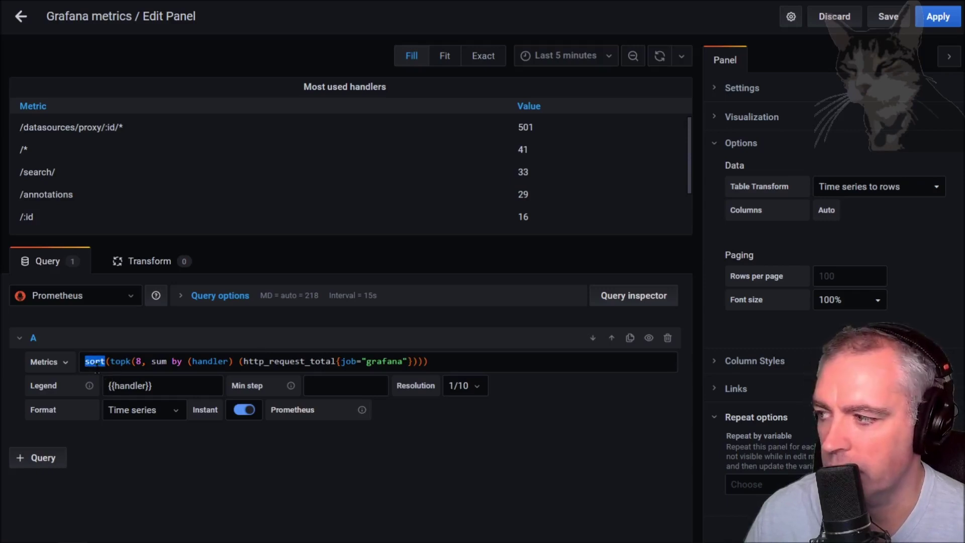
{"action": "key", "text": "Escape"}
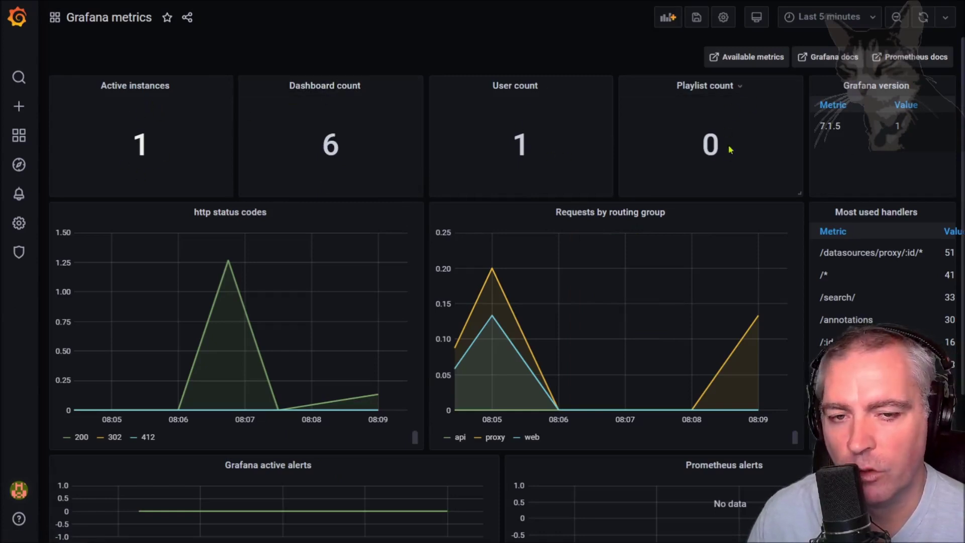
Narrow Requests by routing group and place Most used handlers beside it, stretched to the right edge
{"action": "left_click_drag", "start_coordinate": [800, 445], "coordinate": [352, 446]}
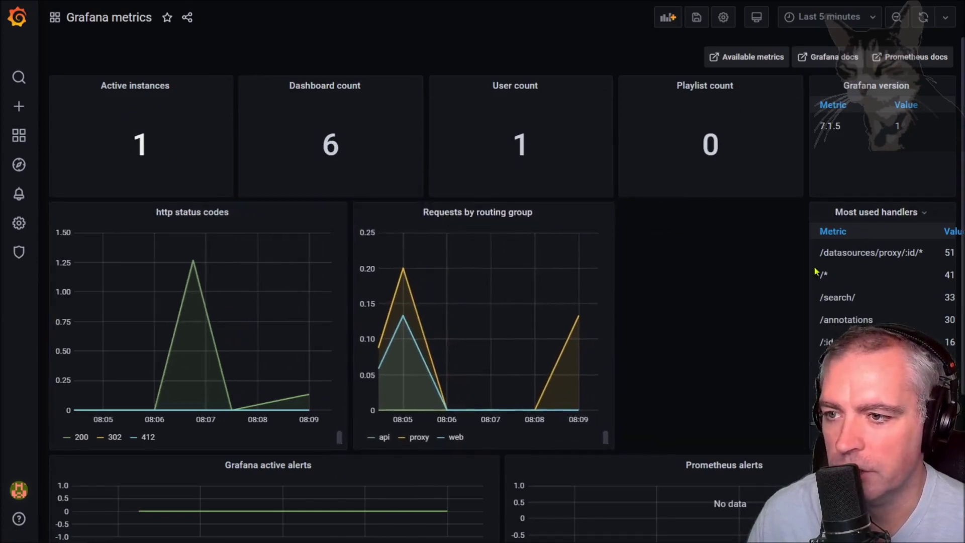
{"action": "left_click_drag", "start_coordinate": [876, 217], "coordinate": [685, 226]}
{"action": "left_click_drag", "start_coordinate": [763, 447], "coordinate": [955, 448]}
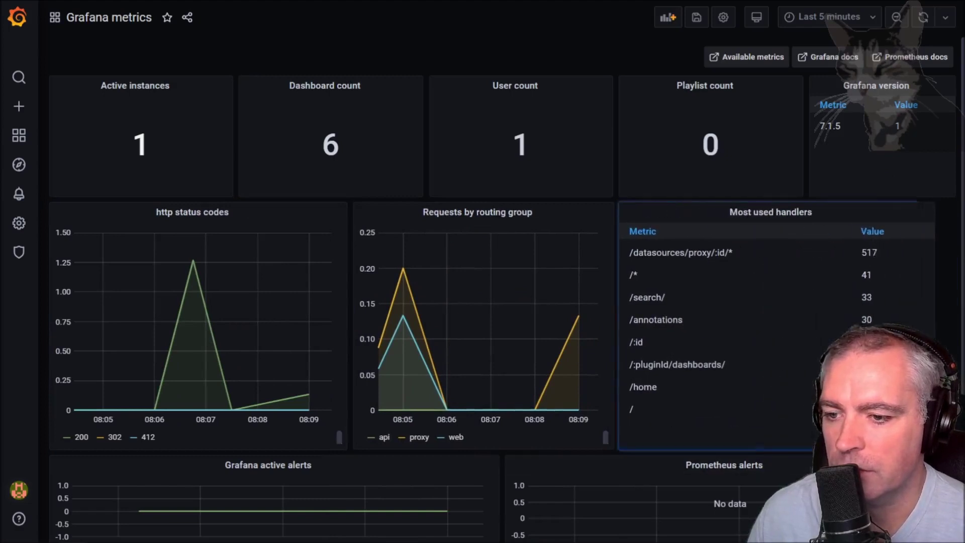
{"action": "scroll", "coordinate": [710, 341], "scroll_direction": "down", "scroll_amount": 5}
{"action": "scroll", "coordinate": [711, 341], "scroll_direction": "up", "scroll_amount": 5}
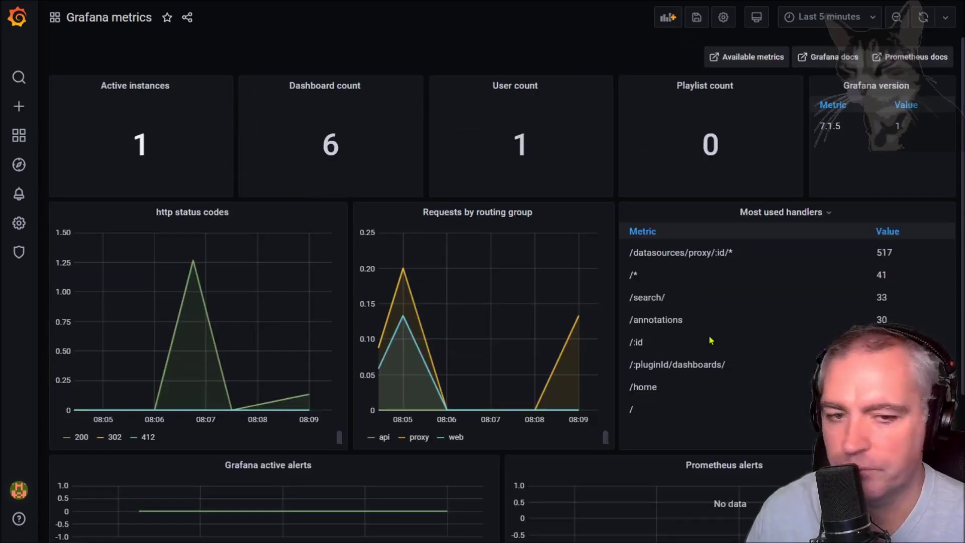
{"action": "left_click", "coordinate": [751, 56]}
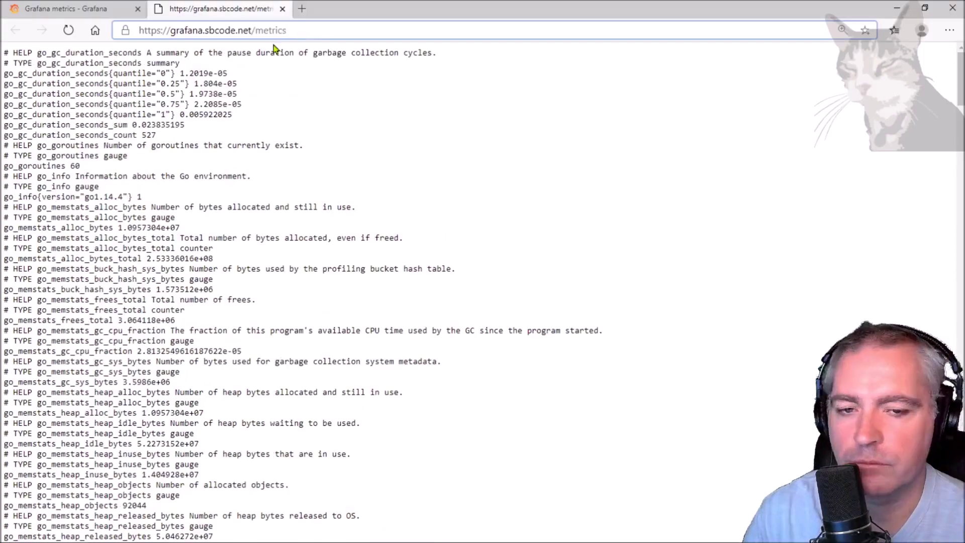
Highlight the grafana.sbcode.net site and /metrics path in the raw metrics page address
{"action": "left_click_drag", "start_coordinate": [286, 31], "coordinate": [254, 32]}
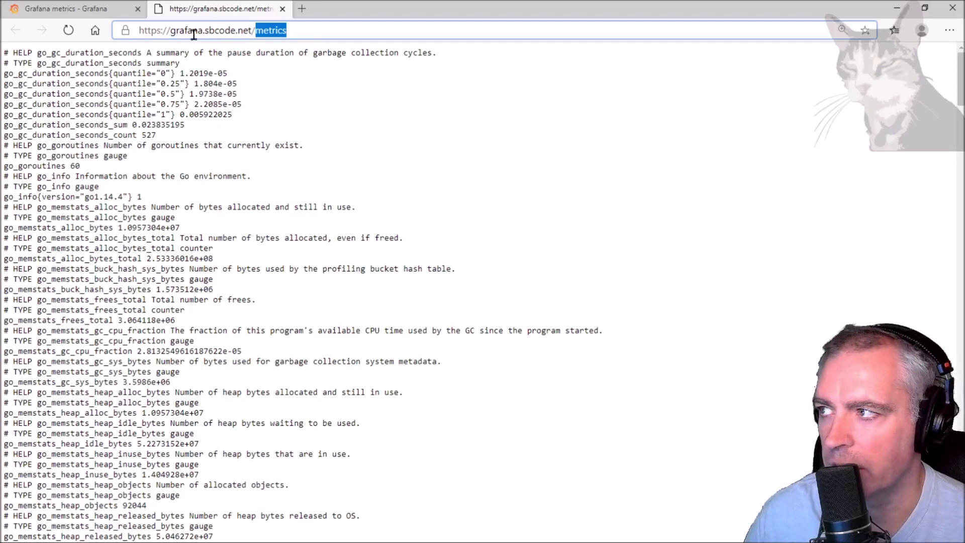
{"action": "left_click_drag", "start_coordinate": [255, 30], "coordinate": [138, 31]}
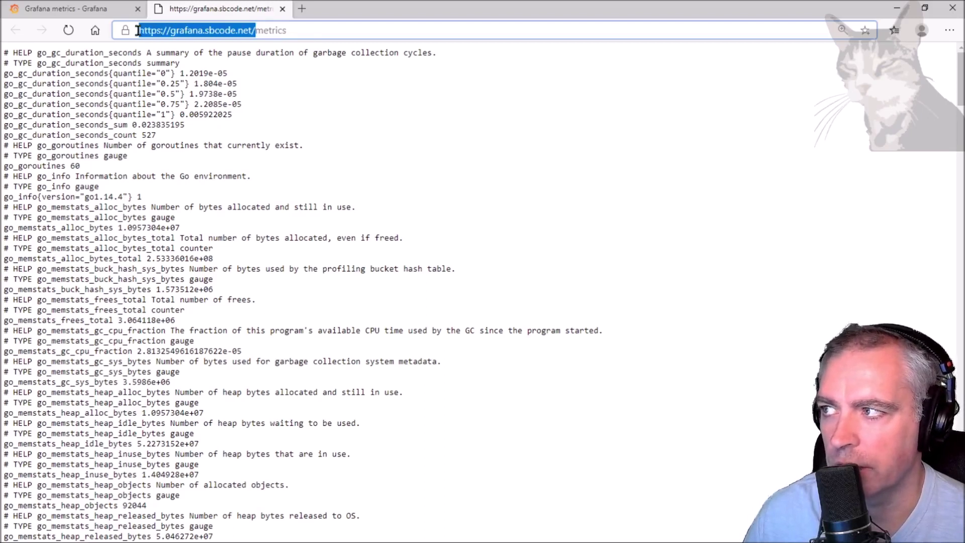
{"action": "left_click", "coordinate": [311, 27]}
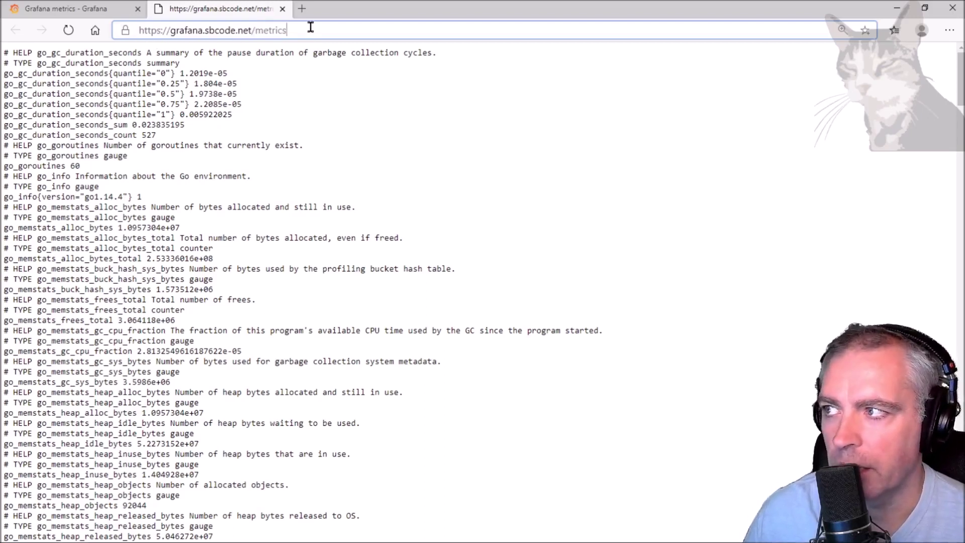
{"action": "left_click_drag", "start_coordinate": [255, 30], "coordinate": [305, 30]}
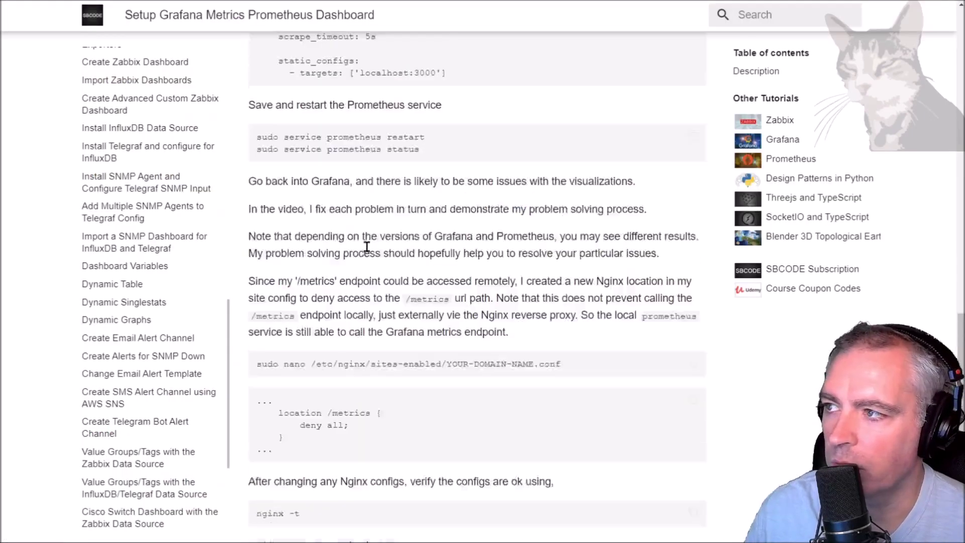
Review the tutorial's metrics setting with the value true
{"action": "scroll", "coordinate": [370, 251], "scroll_direction": "up", "scroll_amount": 5}
{"action": "scroll", "coordinate": [371, 250], "scroll_direction": "up", "scroll_amount": 6}
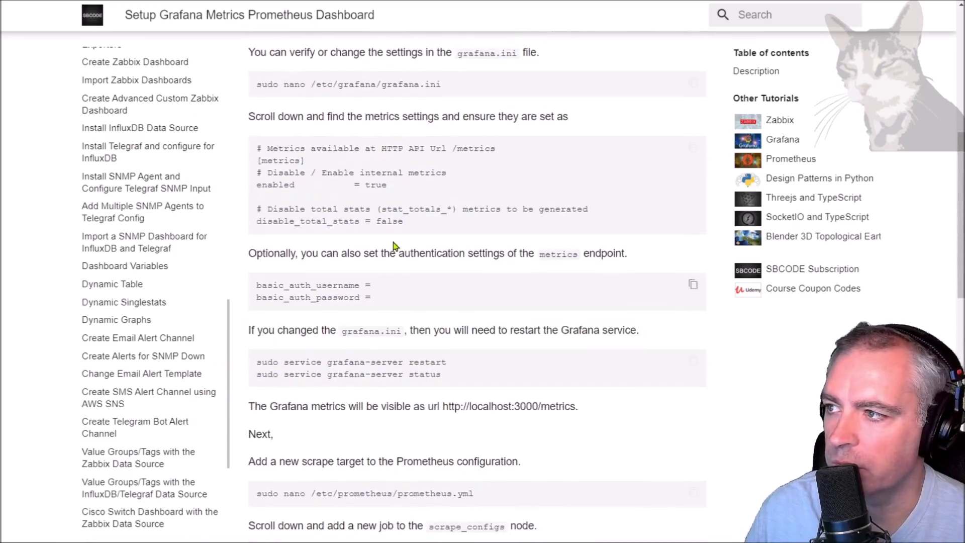
{"action": "double_click", "coordinate": [376, 186]}
{"action": "left_click", "coordinate": [378, 186]}
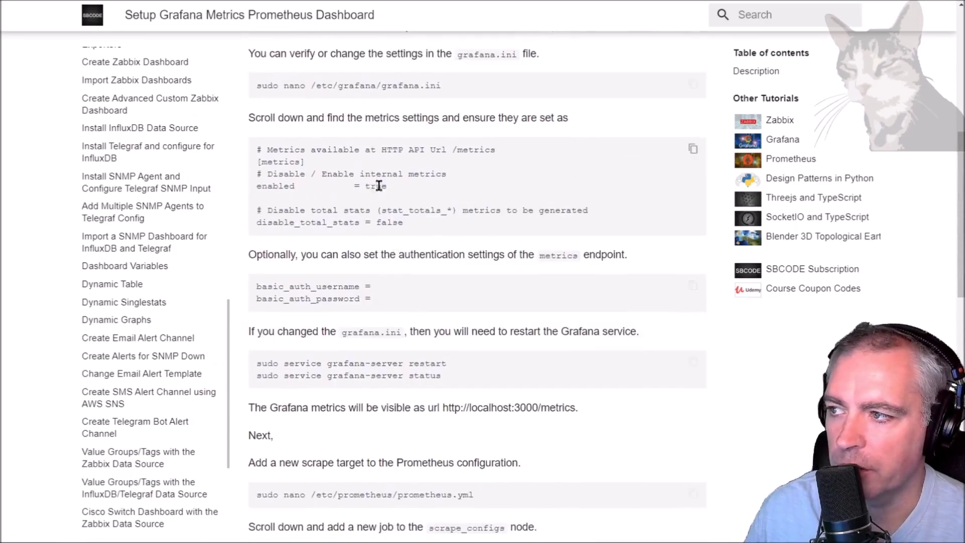
{"action": "double_click", "coordinate": [380, 186]}
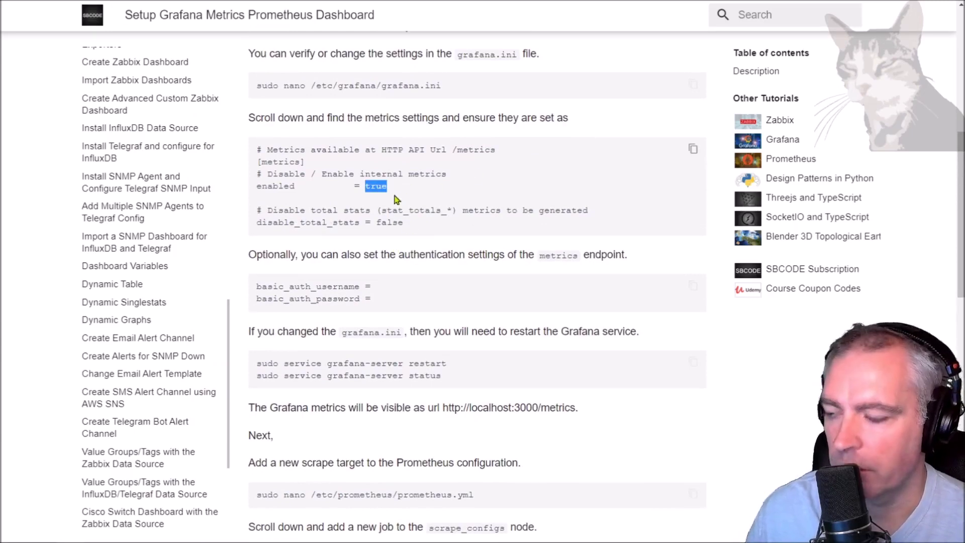
Find the Nginx location example and the sites-enabled domain config file name, then go to the terminal
{"action": "scroll", "coordinate": [397, 199], "scroll_direction": "down", "scroll_amount": 15}
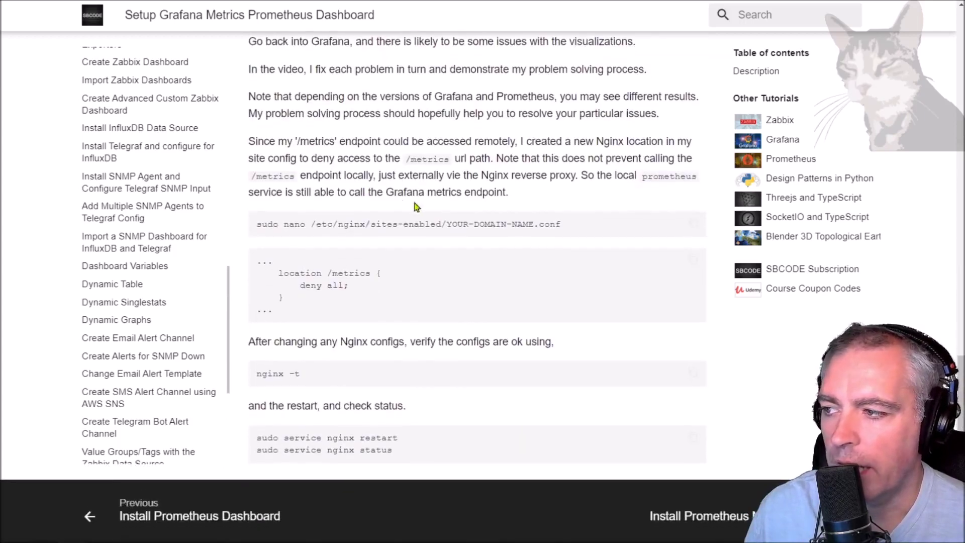
{"action": "left_click_drag", "start_coordinate": [278, 273], "coordinate": [326, 273]}
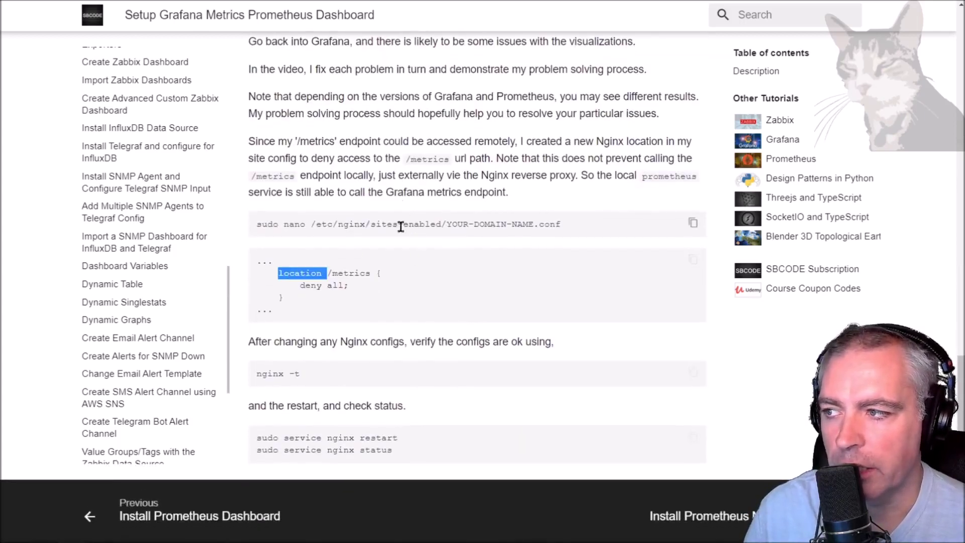
{"action": "left_click_drag", "start_coordinate": [372, 223], "coordinate": [566, 229]}
{"action": "left_click", "coordinate": [472, 224]}
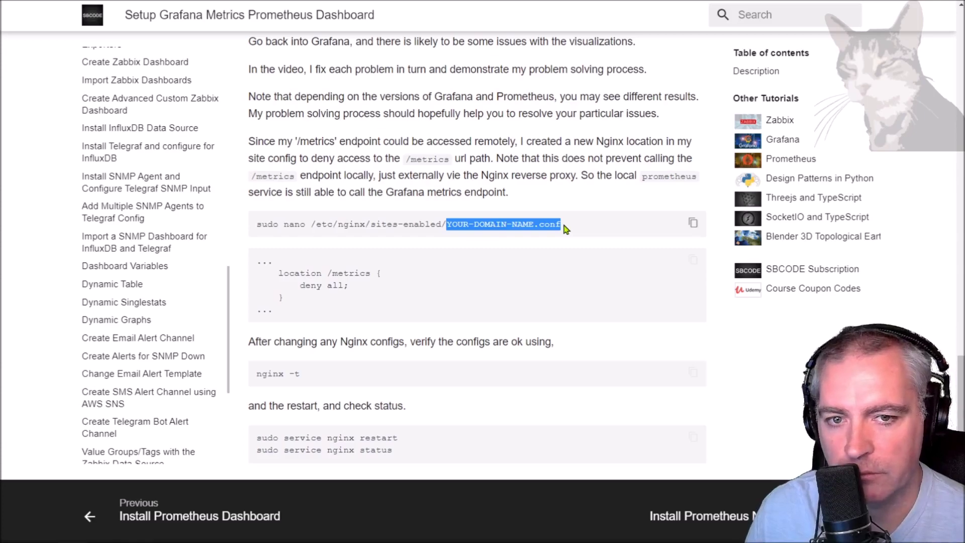
{"action": "key", "text": "alt+Tab"}
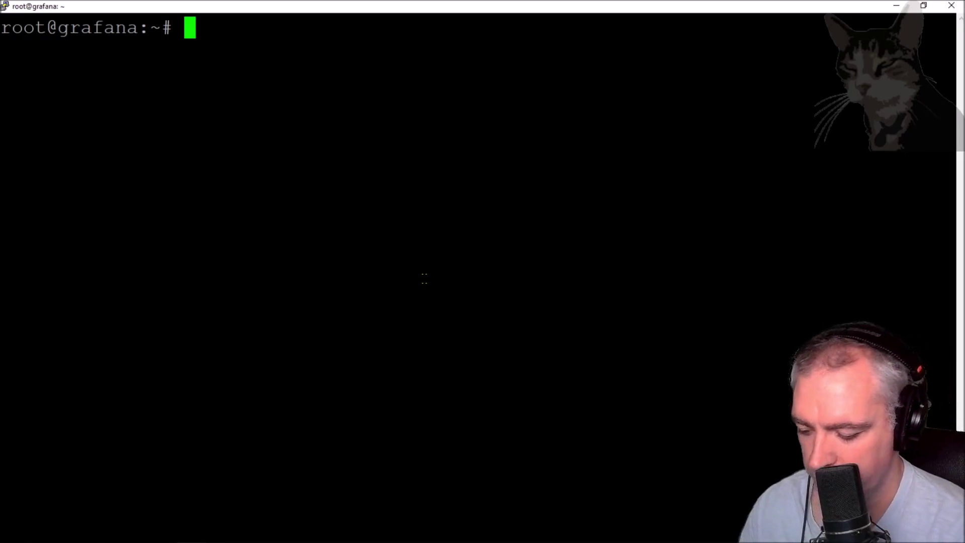
Open the sites-enabled grafana config in nano with sudo and insert blank lines above the /loki/ block
{"action": "type", "text": "sudo nano /etc/"}
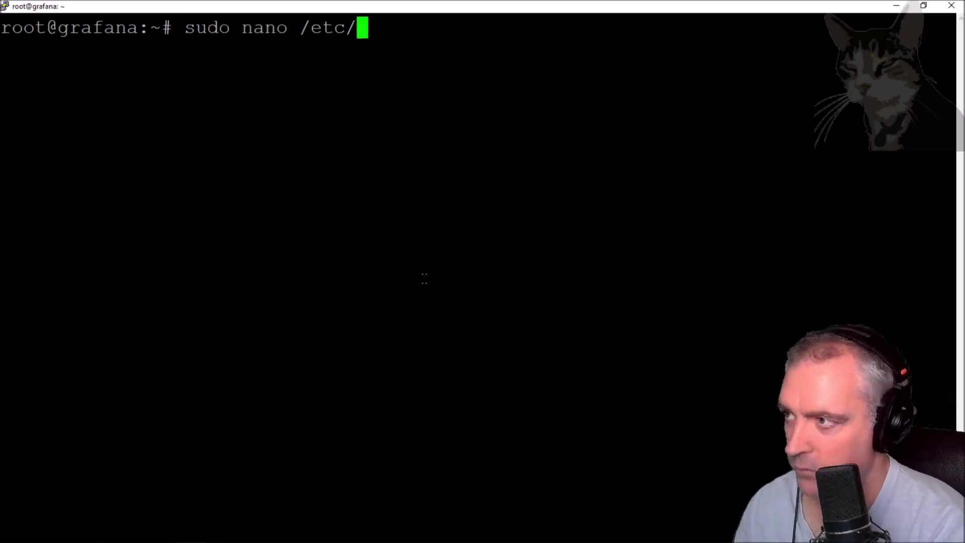
{"action": "type", "text": "nginx/sites-e"}
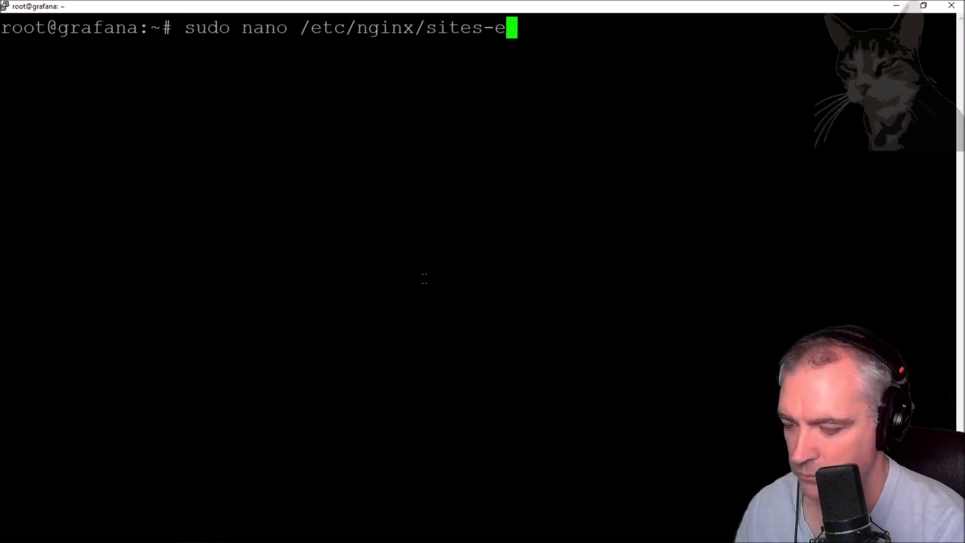
{"action": "key", "text": "Tab"}
{"action": "key", "text": "Tab"}
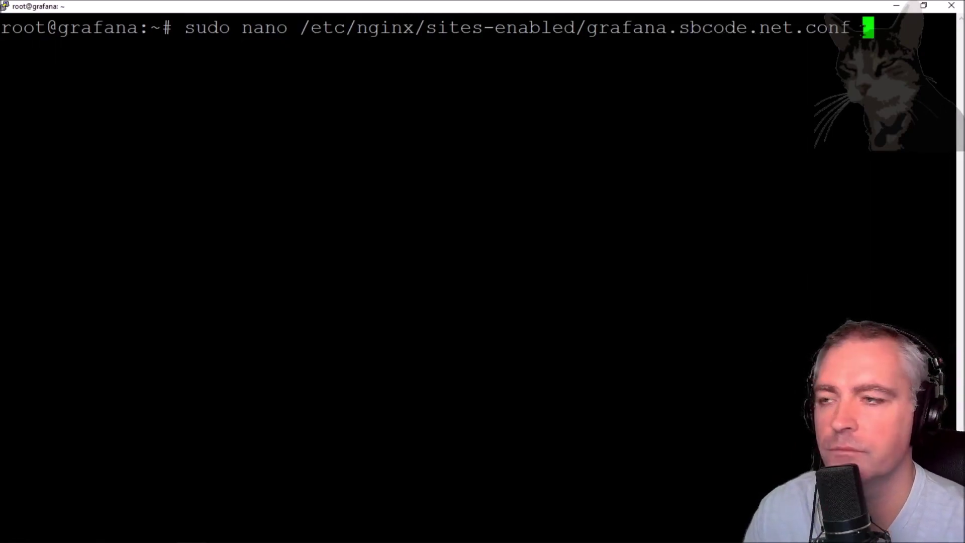
{"action": "key", "text": "Return"}
{"action": "key", "text": "Down"}
{"action": "key", "text": "Down"}
{"action": "key", "text": "Down"}
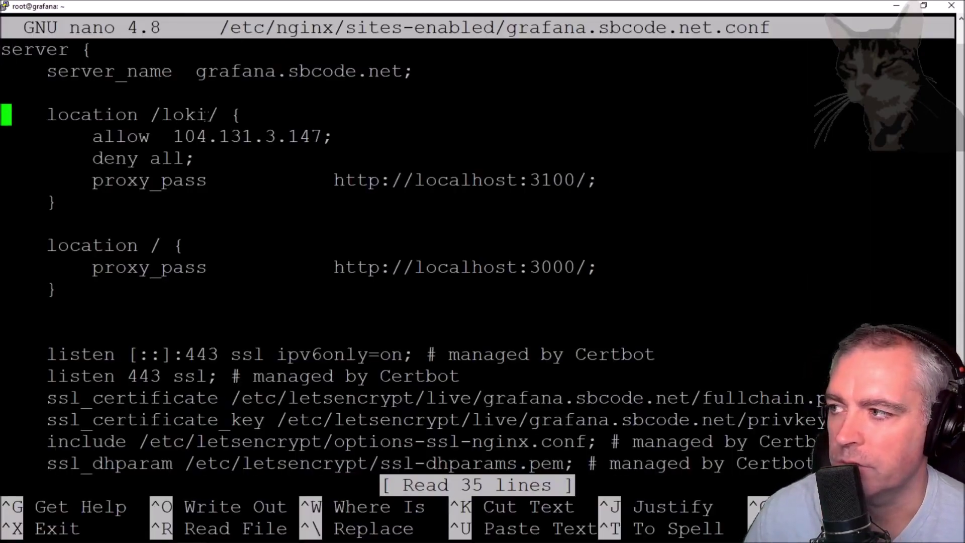
{"action": "key", "text": "Return"}
{"action": "key", "text": "Return"}
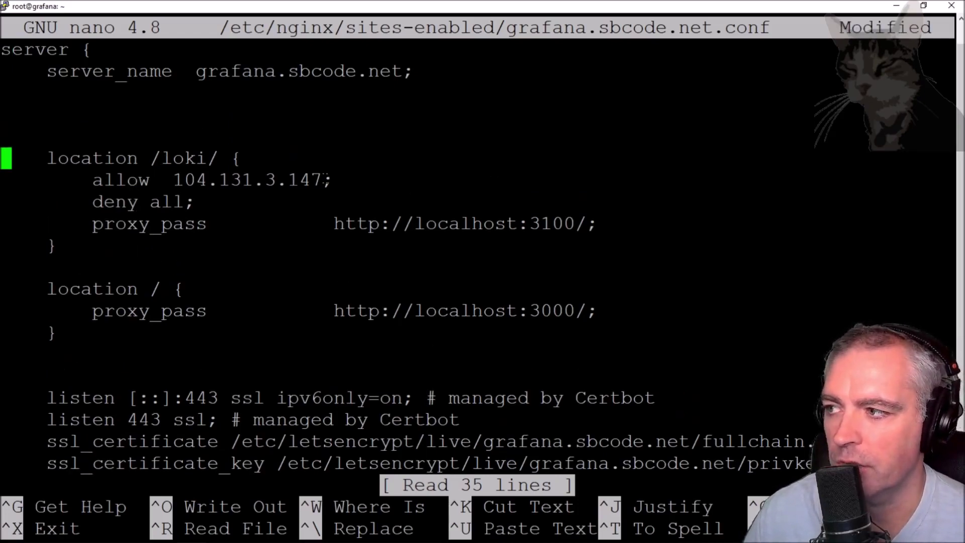
{"action": "key", "text": "Up"}
{"action": "key", "text": "Up"}
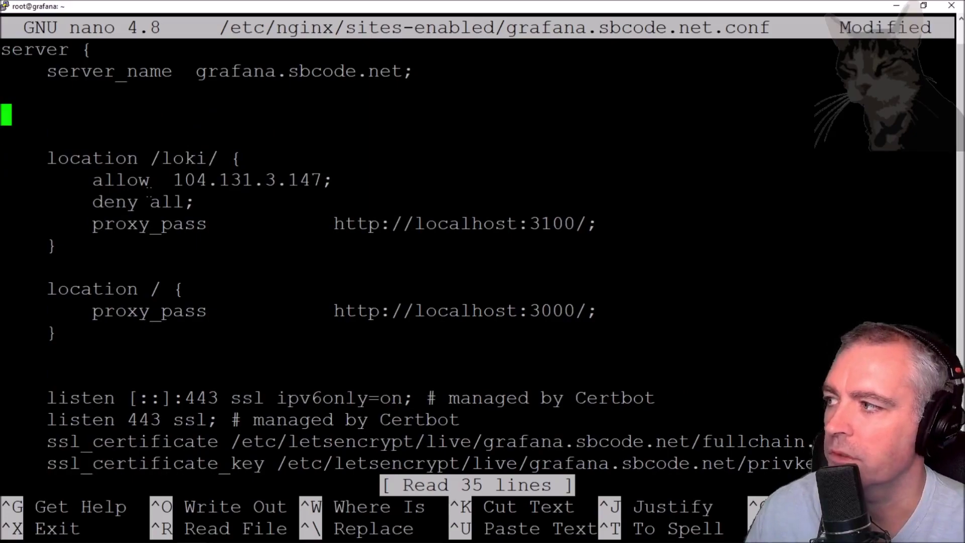
Paste the tutorial's location /metrics { deny all; } block into the config and exit nano
{"action": "key", "text": "alt+Tab"}
{"action": "left_click_drag", "start_coordinate": [284, 297], "coordinate": [278, 274]}
{"action": "key", "text": "ctrl+c"}
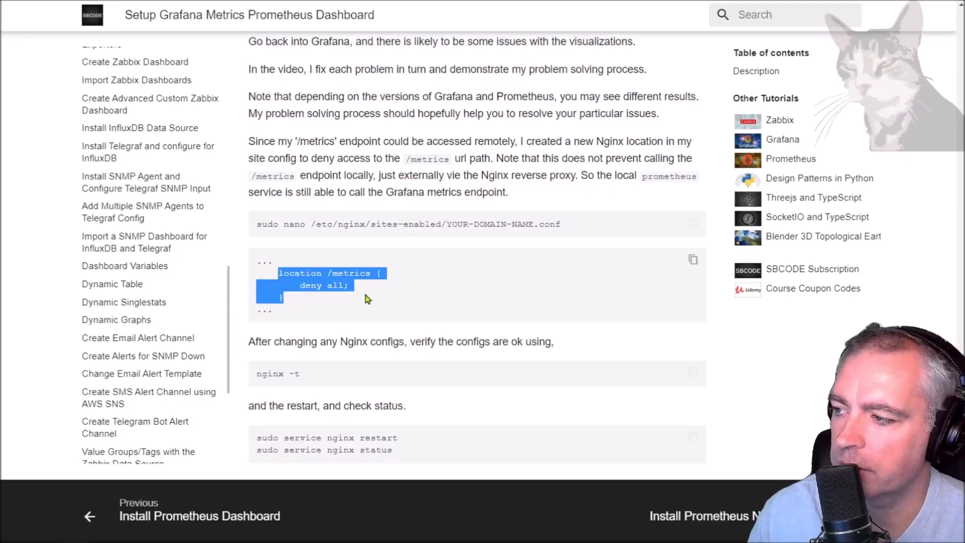
{"action": "key", "text": "alt+Tab"}
{"action": "right_click", "coordinate": [125, 111]}
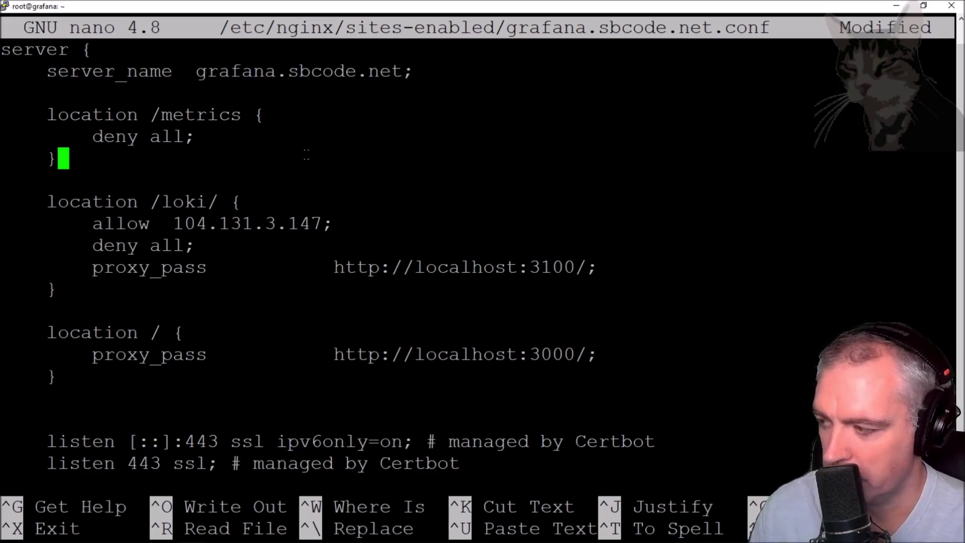
{"action": "key", "text": "ctrl+x"}
Save the config and confirm nginx -t reports the syntax is ok
{"action": "key", "text": "y"}
{"action": "key", "text": "Return"}
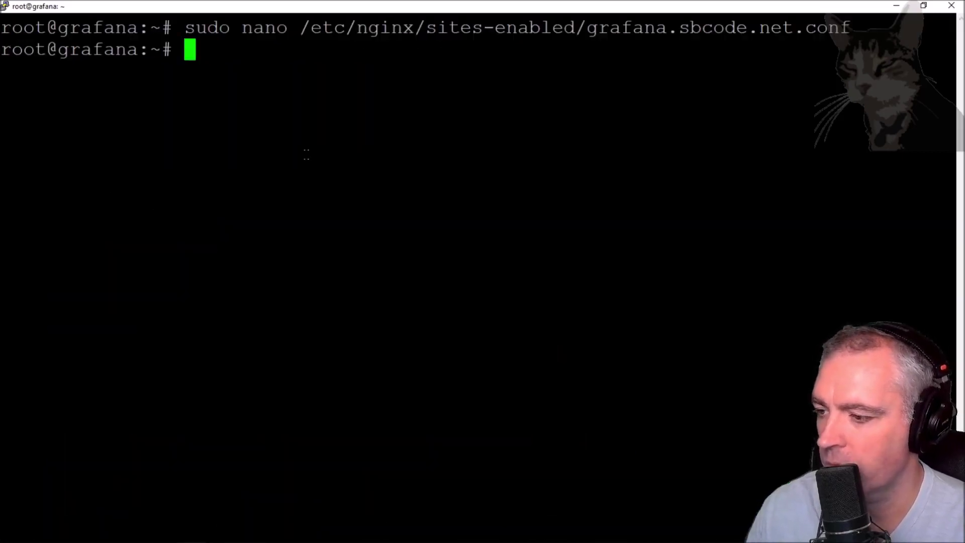
{"action": "type", "text": "ngin"}
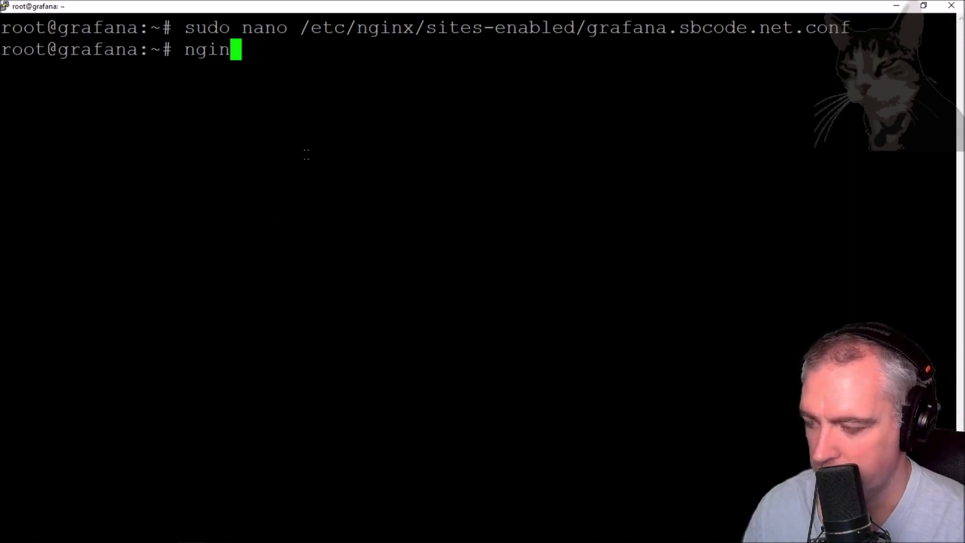
{"action": "type", "text": "x -t"}
{"action": "key", "text": "Return"}
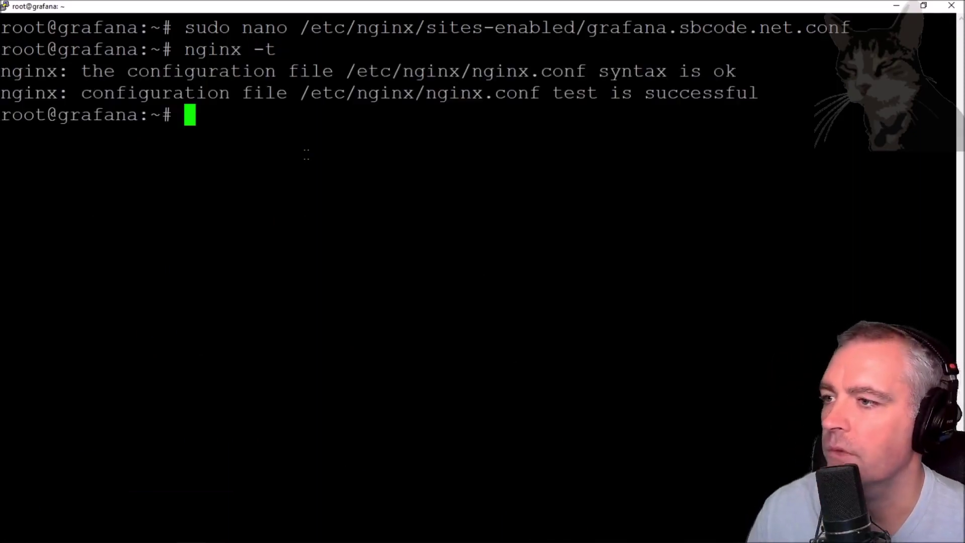
{"action": "left_click_drag", "start_coordinate": [737, 73], "coordinate": [702, 73]}
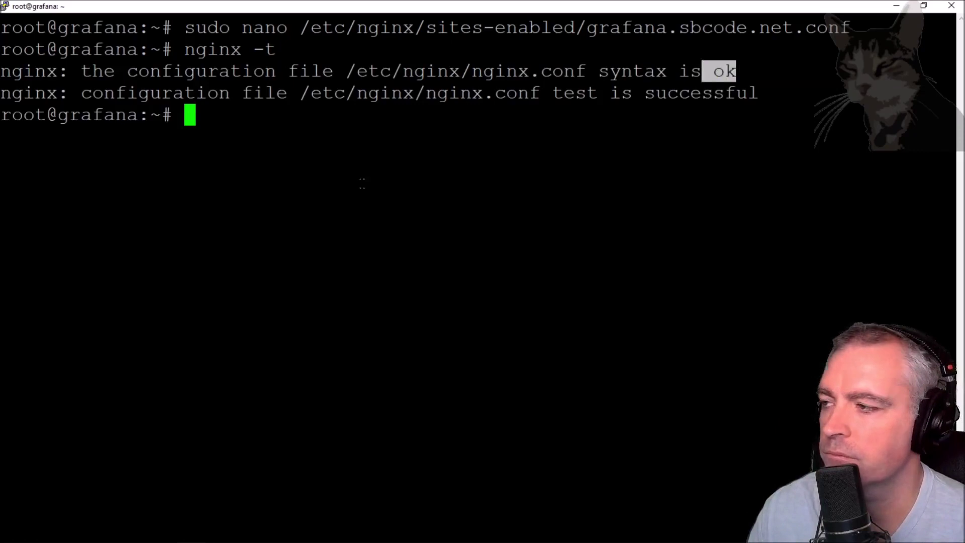
{"action": "left_click", "coordinate": [347, 166]}
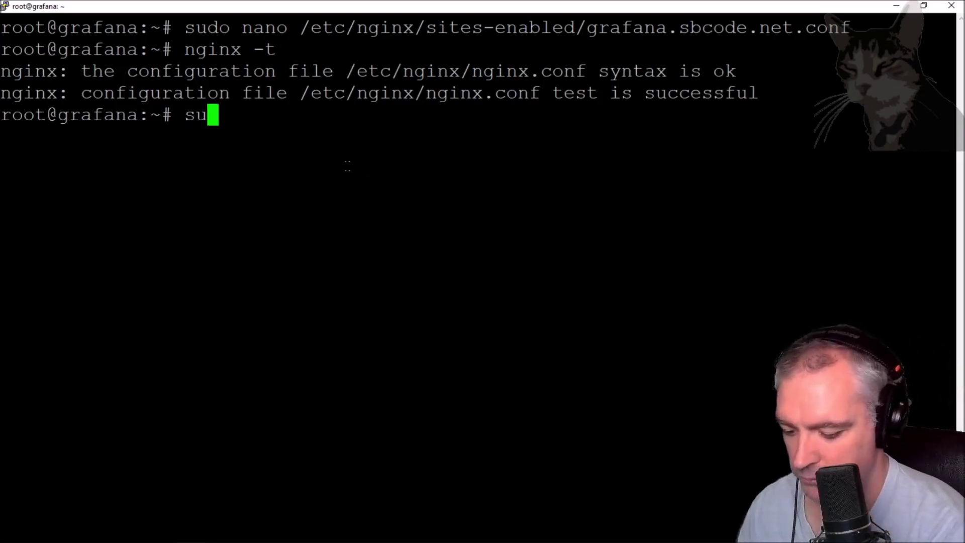
Restart nginx with sudo service nginx restart and confirm its status is active (running)
{"action": "type", "text": "do service nginx restart"}
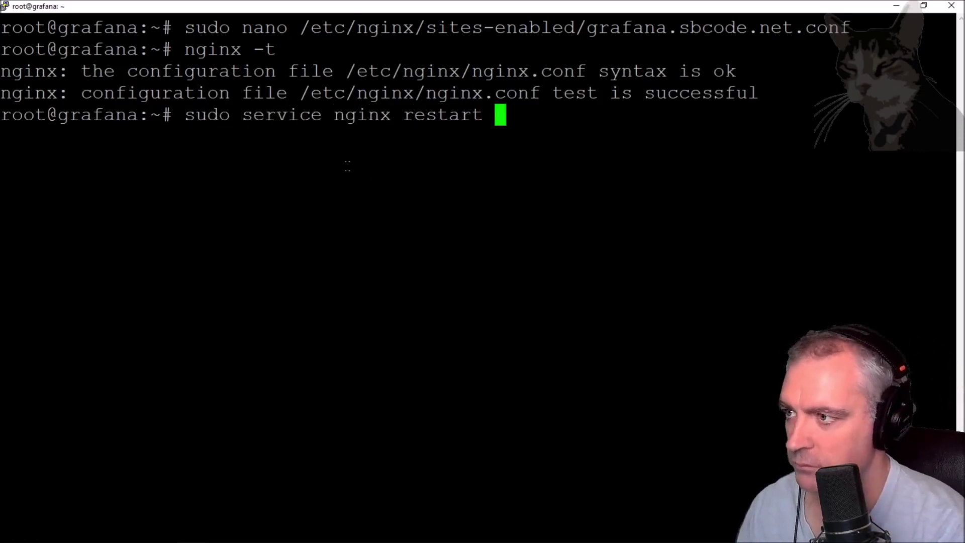
{"action": "key", "text": "Return"}
{"action": "key", "text": "Up"}
{"action": "key", "text": "BackSpace"}
{"action": "key", "text": "BackSpace"}
{"action": "key", "text": "BackSpace"}
{"action": "key", "text": "BackSpace"}
{"action": "key", "text": "BackSpace"}
{"action": "key", "text": "BackSpace"}
{"action": "key", "text": "BackSpace"}
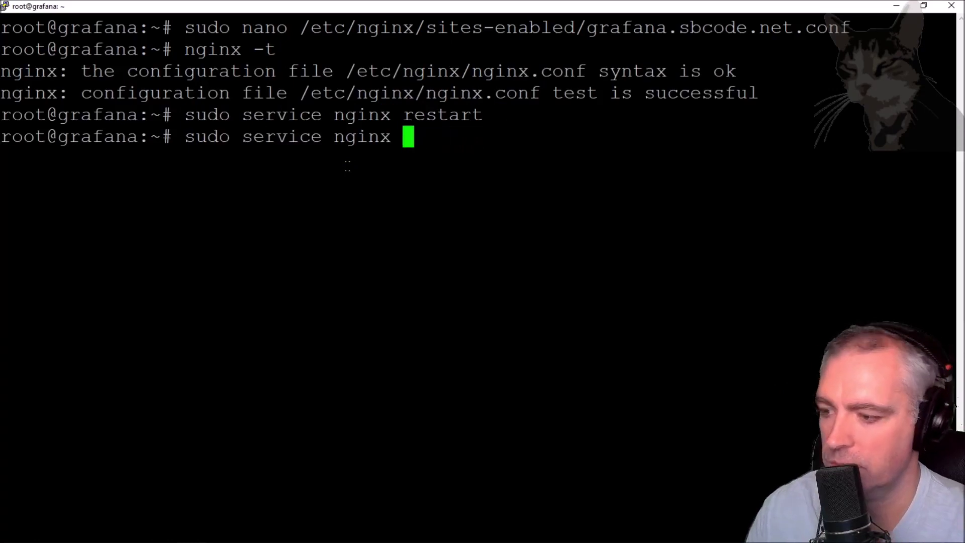
{"action": "type", "text": "status"}
{"action": "key", "text": "Return"}
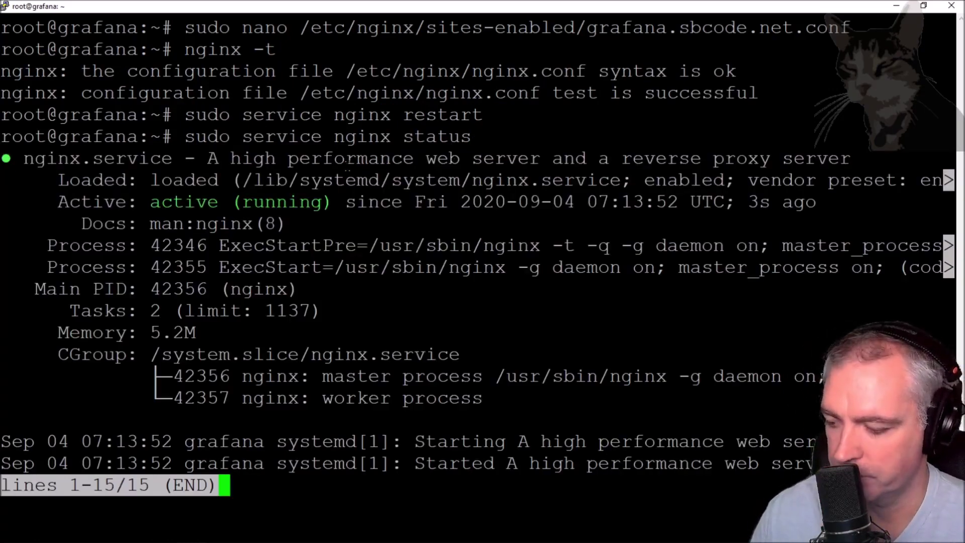
{"action": "key", "text": "q"}
{"action": "key", "text": "alt+Tab"}
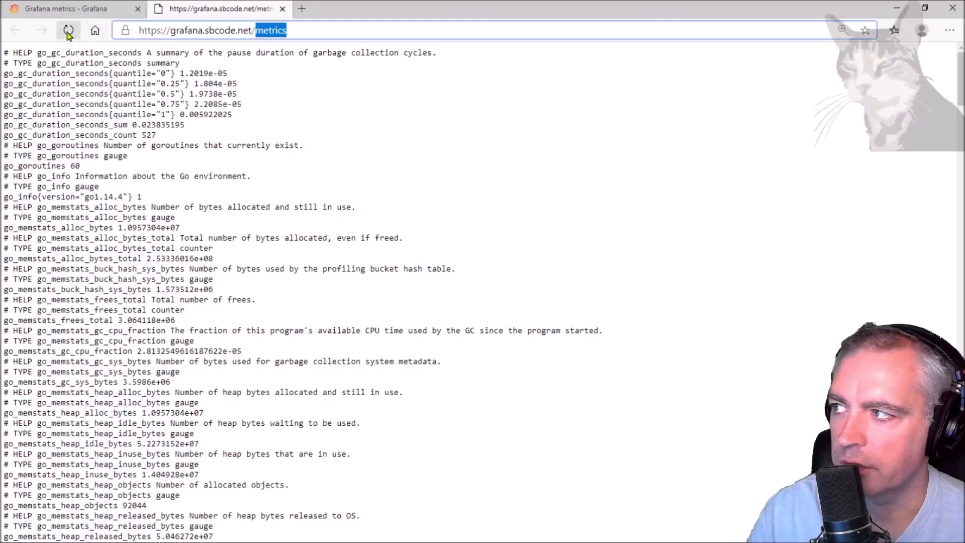
Reload the public /metrics page to see 403, then curl "127.0.0.1:3000/metrics" locally on the server
{"action": "left_click", "coordinate": [69, 31]}
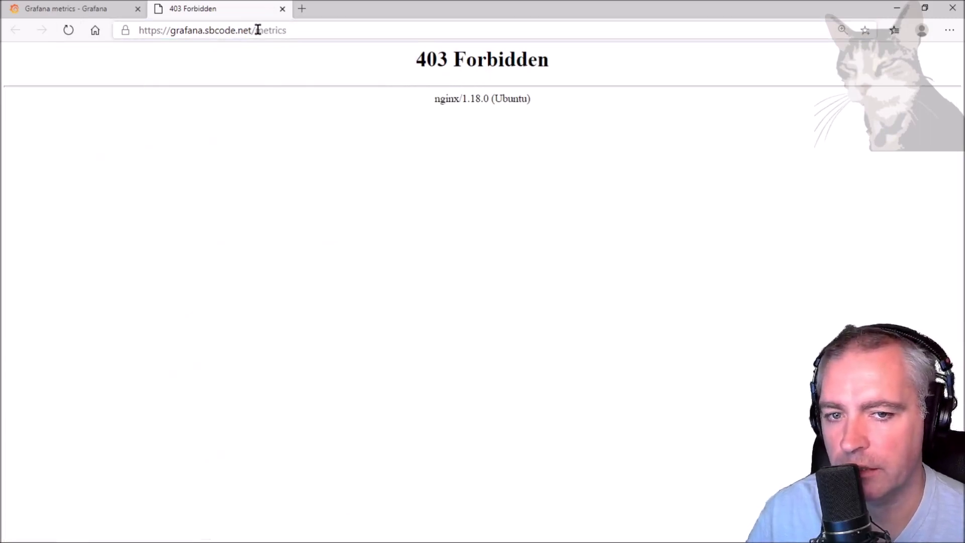
{"action": "key", "text": "alt+Tab"}
{"action": "type", "text": "curl \"1"}
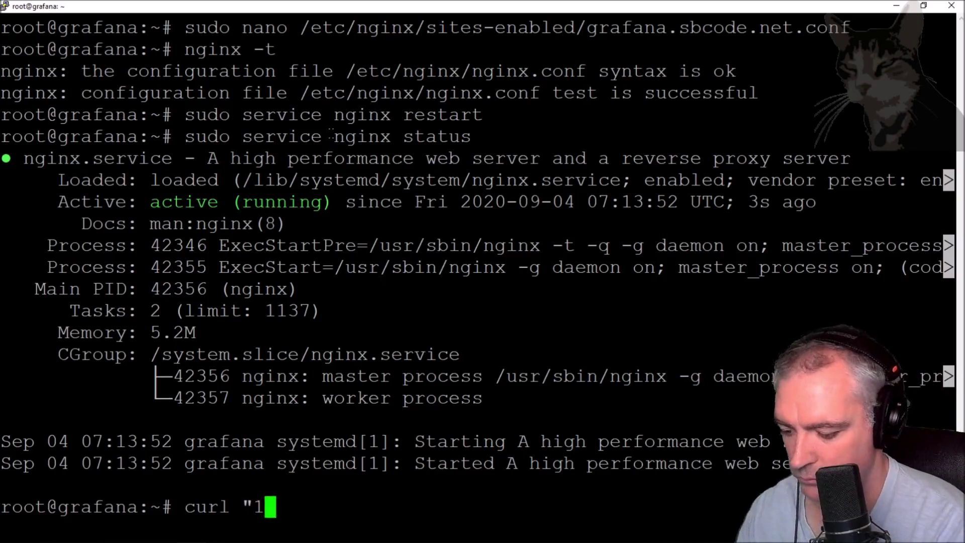
{"action": "type", "text": "27.0.0.1:3000/metrics\""}
{"action": "key", "text": "Return"}
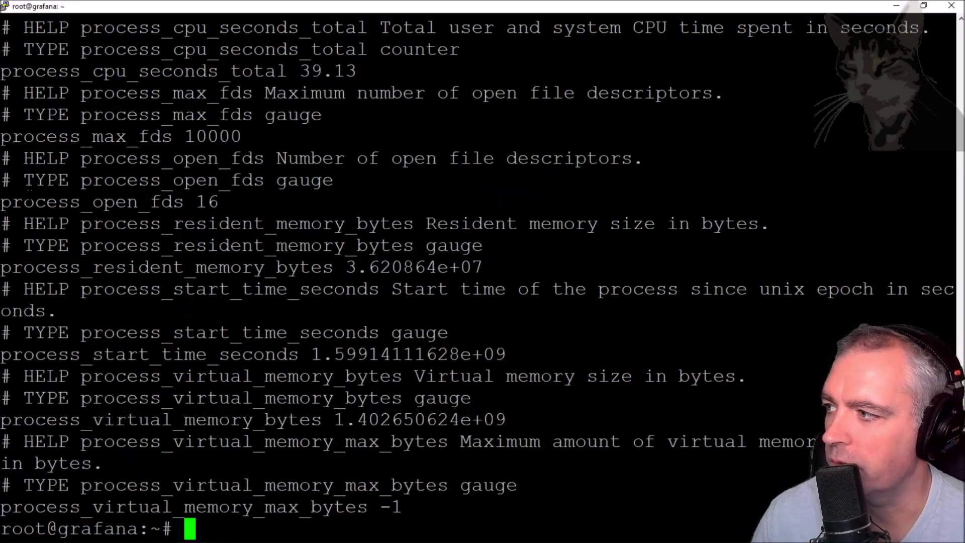
Highlight the process_open_fds and process_resident_memory_bytes metrics in the local output
{"action": "left_click_drag", "start_coordinate": [2, 202], "coordinate": [177, 201]}
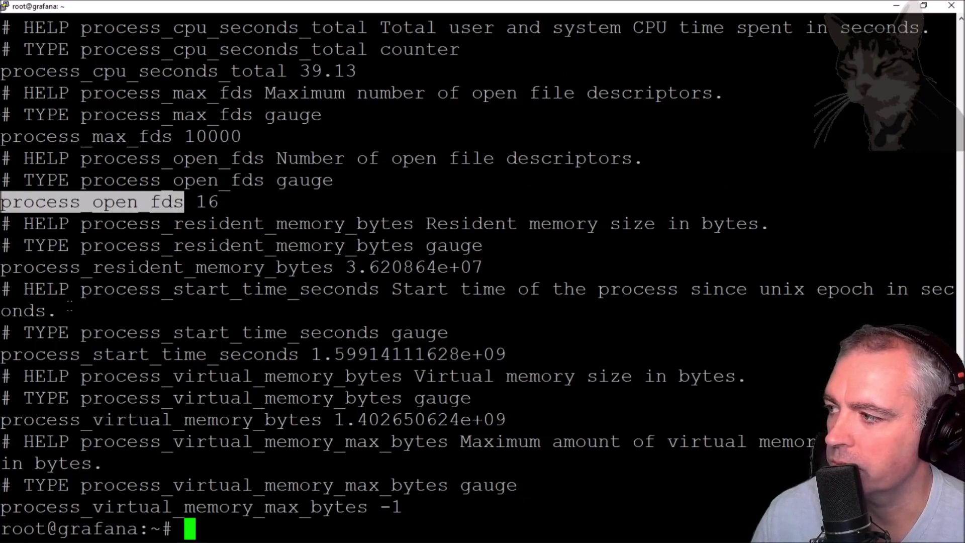
{"action": "left_click_drag", "start_coordinate": [1, 267], "coordinate": [335, 267]}
{"action": "left_click", "coordinate": [378, 294]}
{"action": "key", "text": "alt+Tab"}
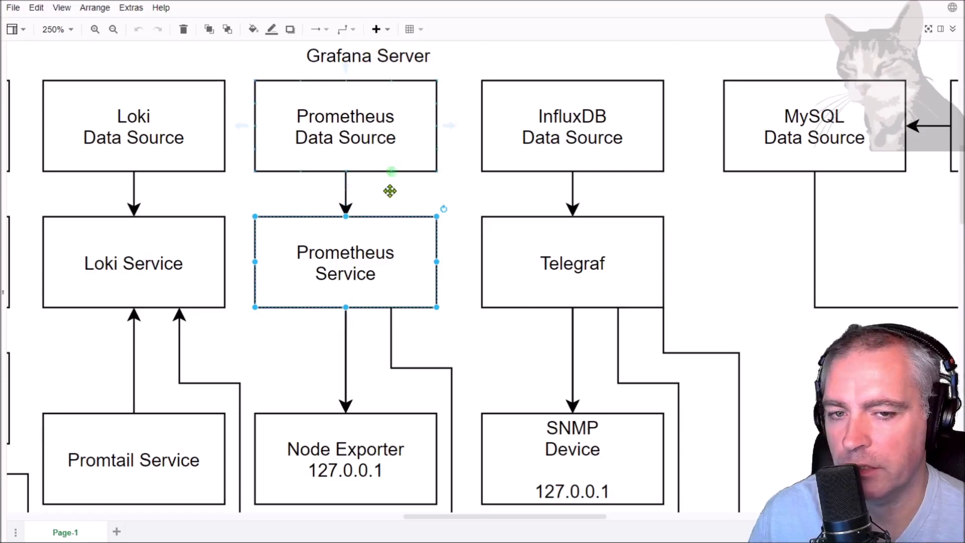
Refresh the Grafana metrics dashboard, set its time range to Last 15 minutes, and refresh again
{"action": "key", "text": "alt+Tab"}
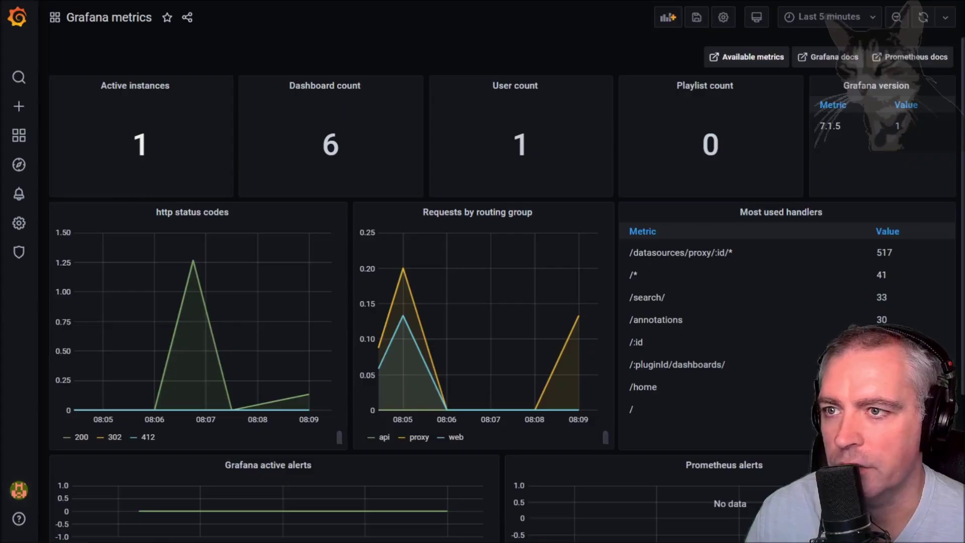
{"action": "left_click", "coordinate": [923, 19]}
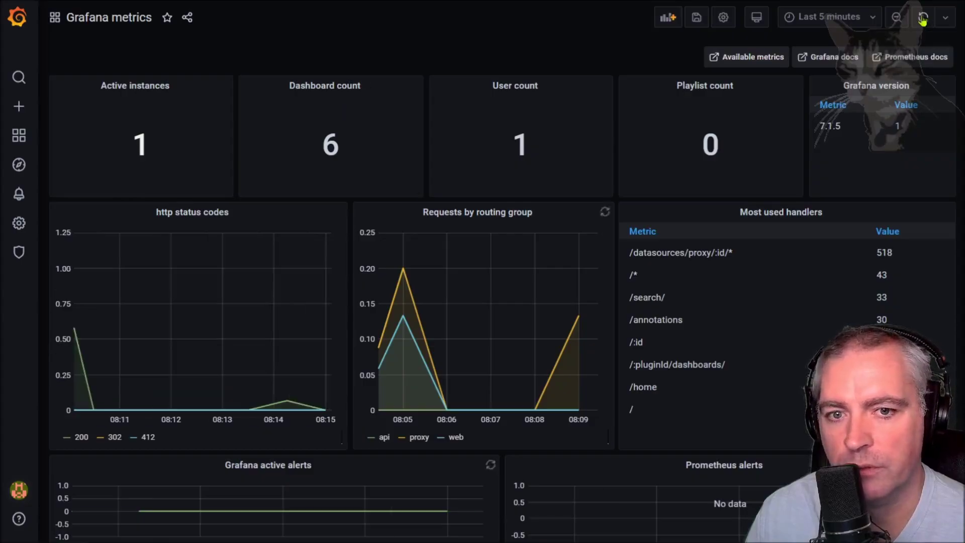
{"action": "left_click", "coordinate": [830, 17]}
{"action": "left_click", "coordinate": [780, 212]}
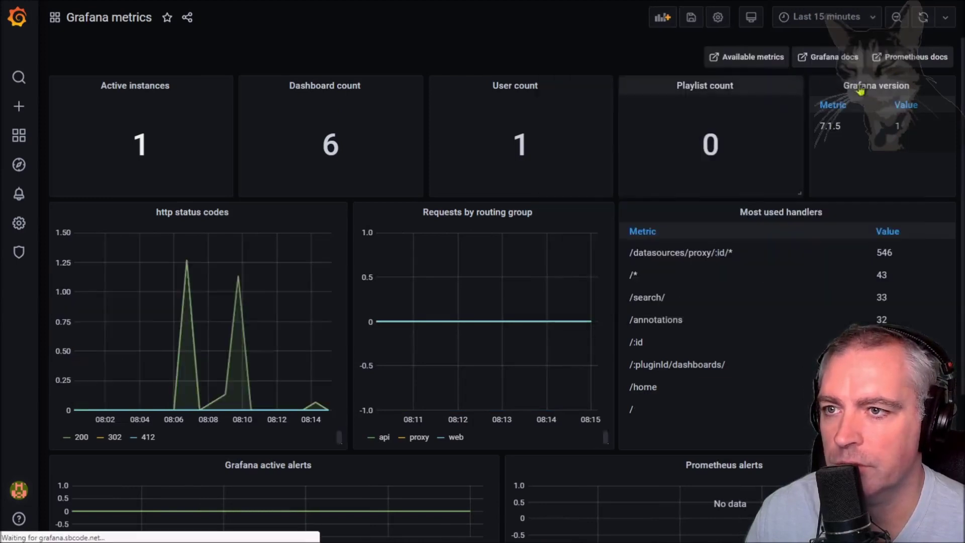
{"action": "left_click", "coordinate": [923, 19]}
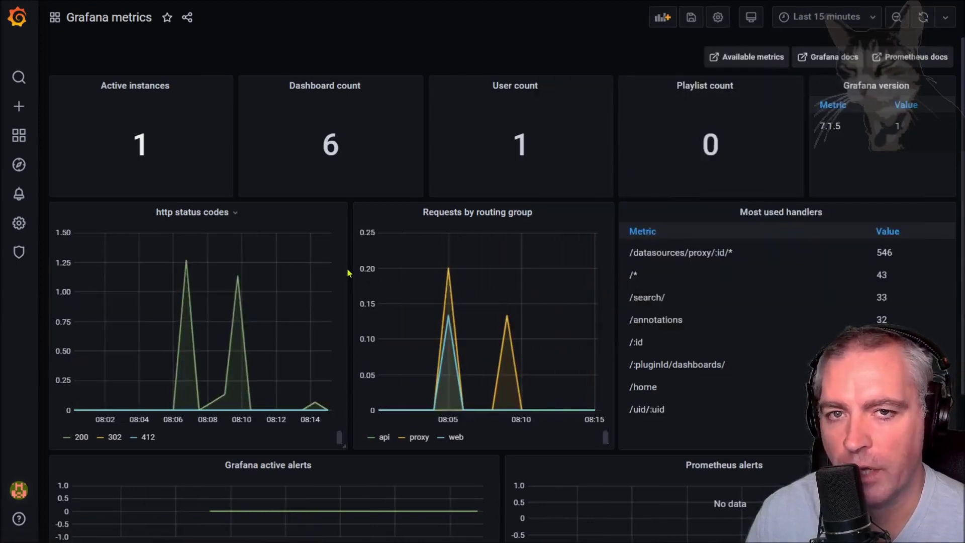